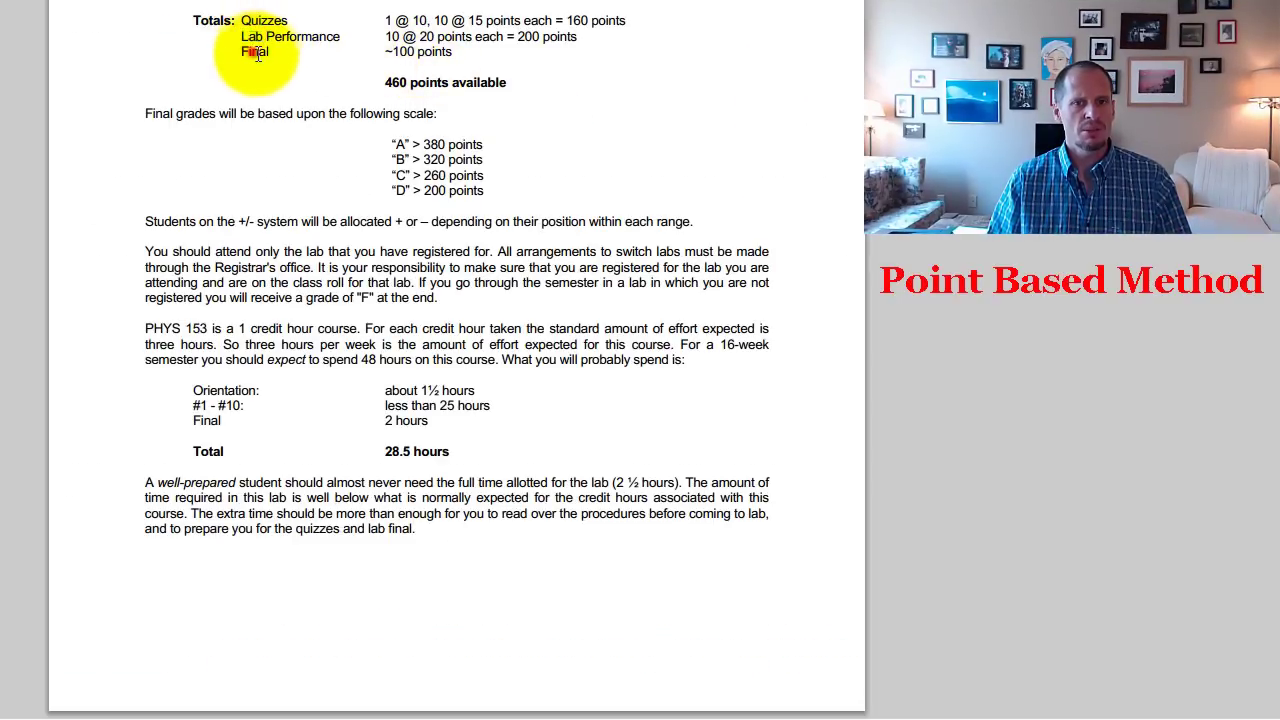
# Review the syllabus point totals for quizzes, lab performance and final, highlighting each amount and the overall points available.
pyautogui.click(252, 57)
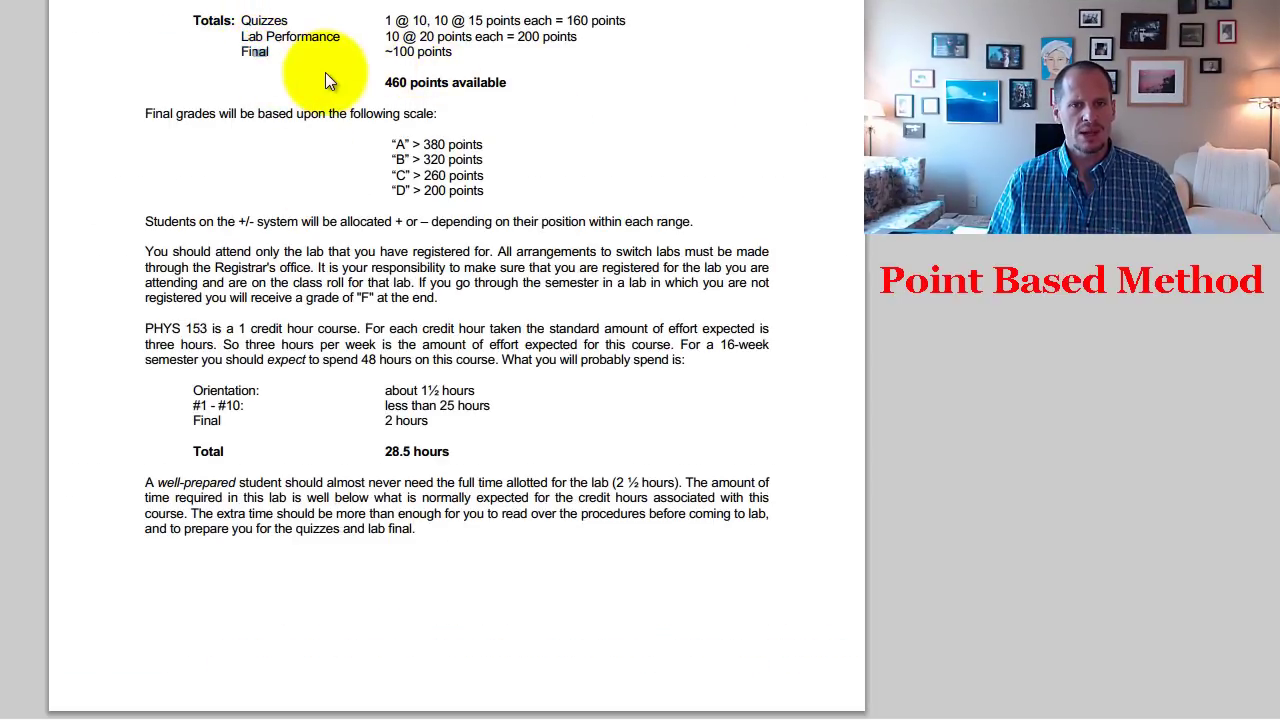
pyautogui.moveTo(384, 20); pyautogui.dragTo(626, 20)
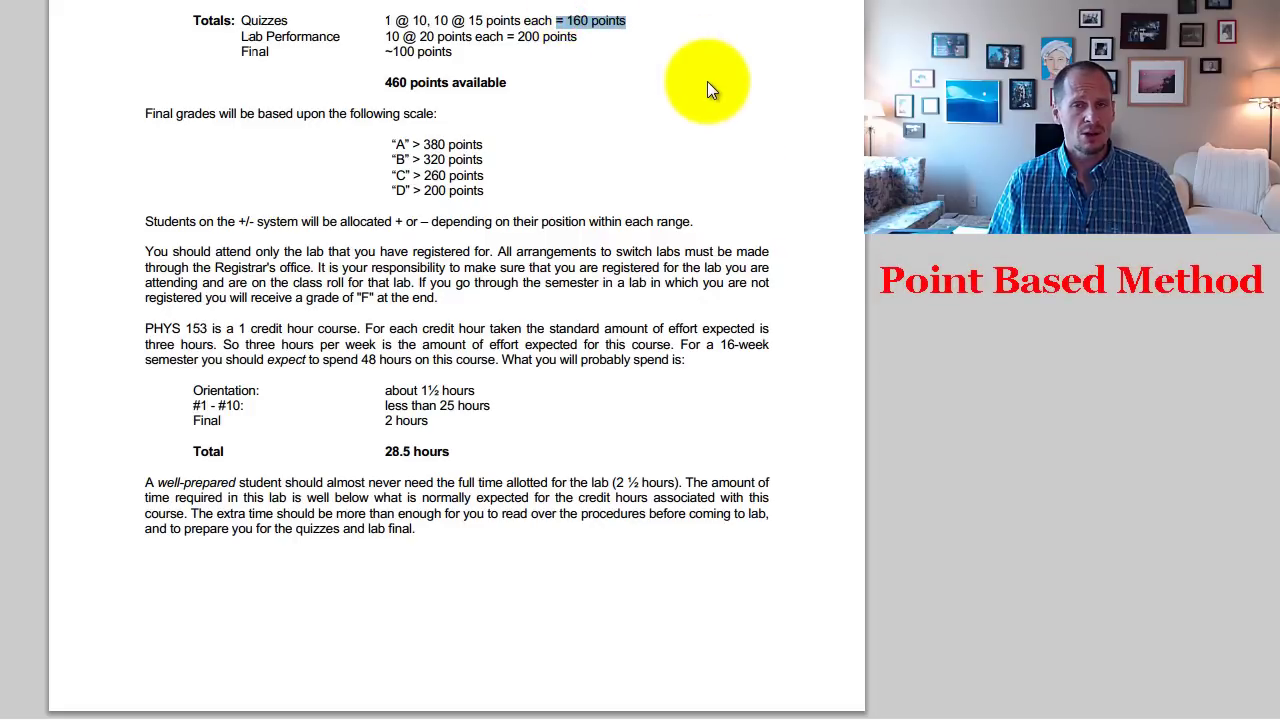
pyautogui.click(390, 37)
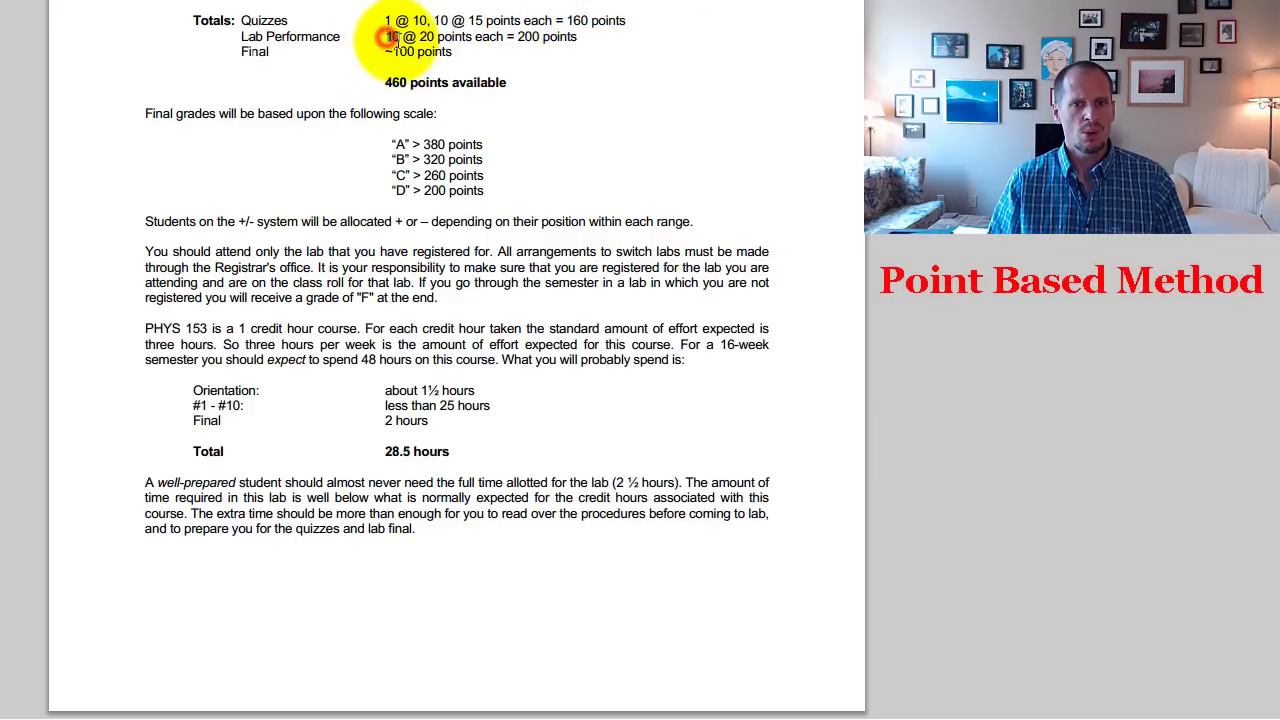
pyautogui.moveTo(390, 37); pyautogui.dragTo(422, 36)
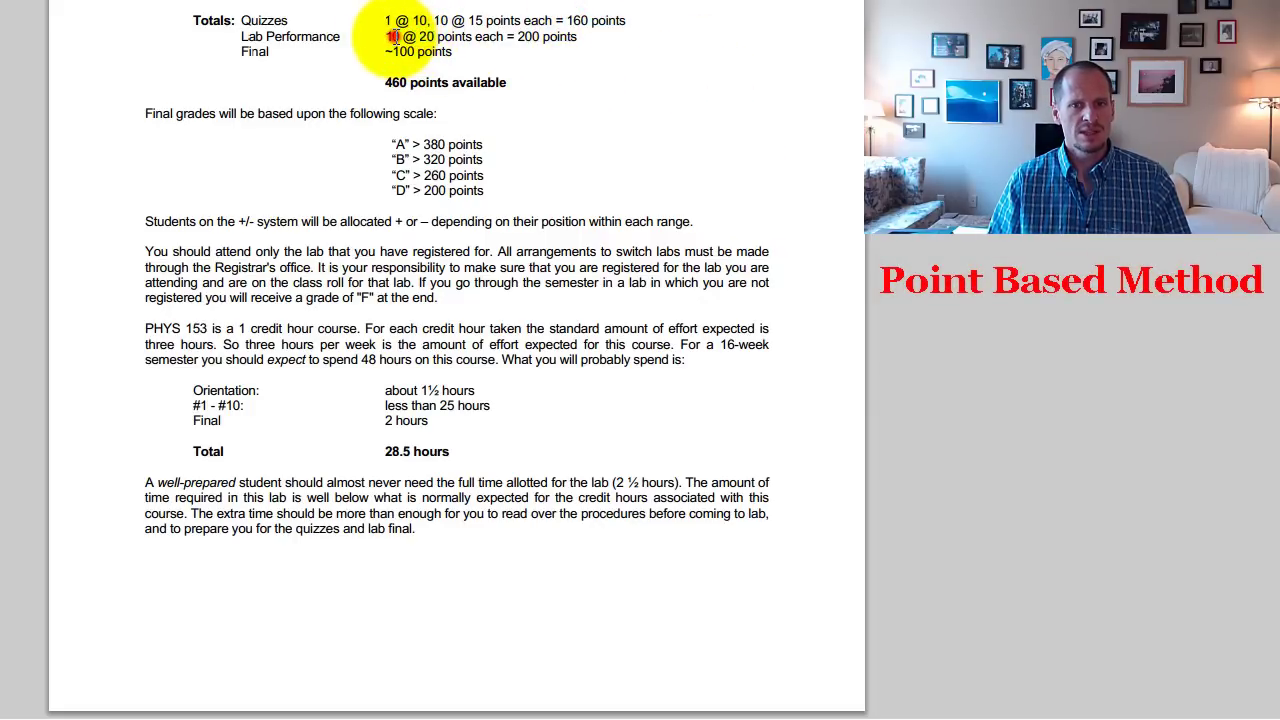
pyautogui.moveTo(517, 37); pyautogui.dragTo(578, 38)
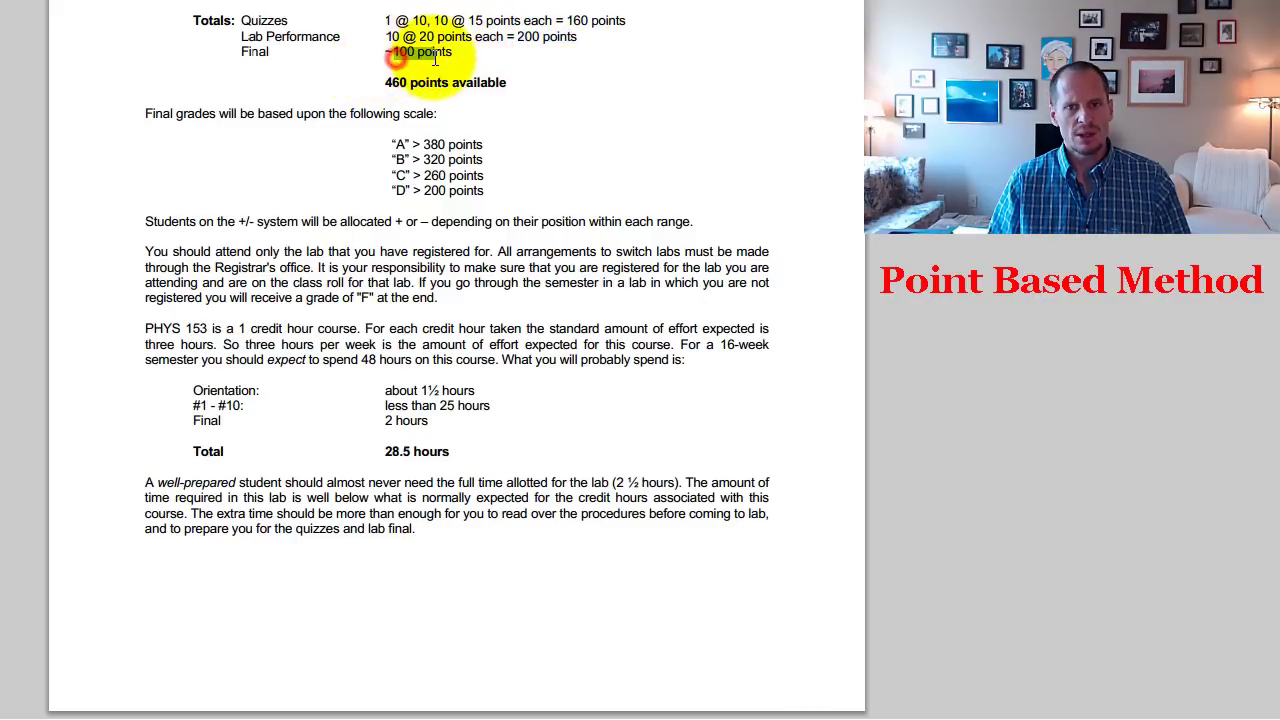
pyautogui.click(577, 20)
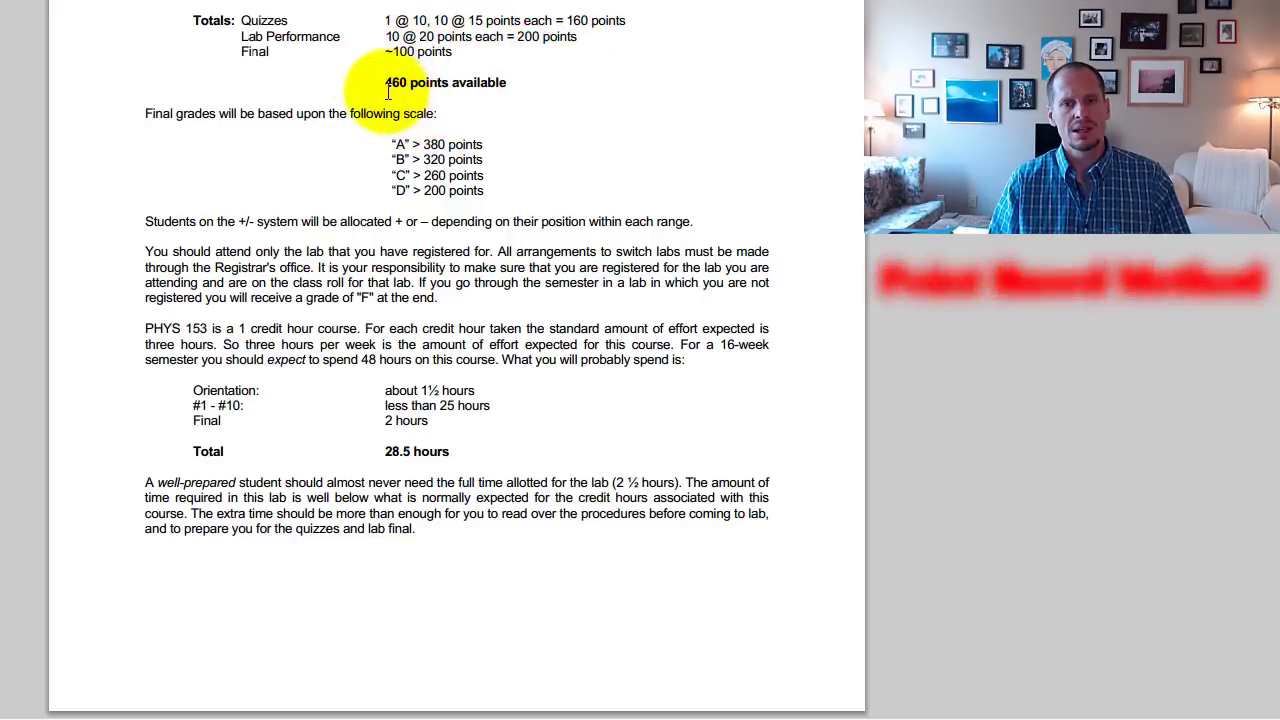
pyautogui.moveTo(386, 82); pyautogui.dragTo(506, 82)
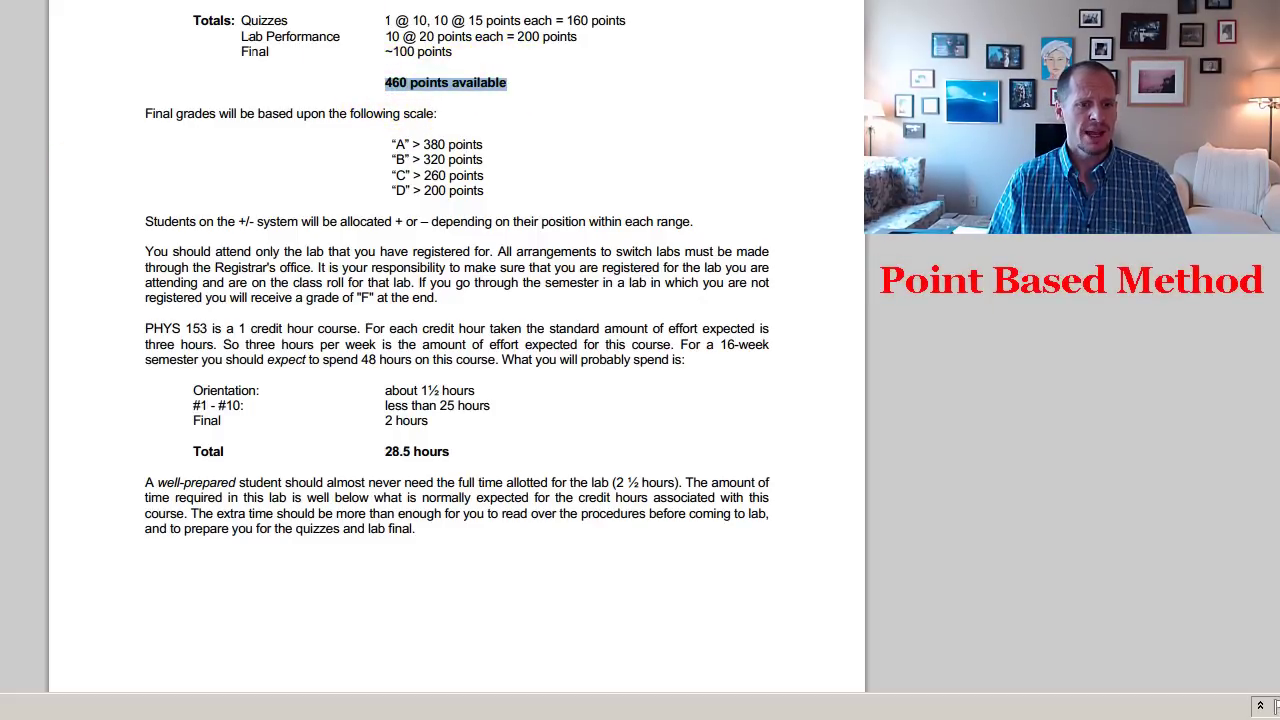
# Open a blank workbook in Excel and enter 460 in A1 as the available points and 350 in A2 as the earned points.
pyautogui.click(143, 711)
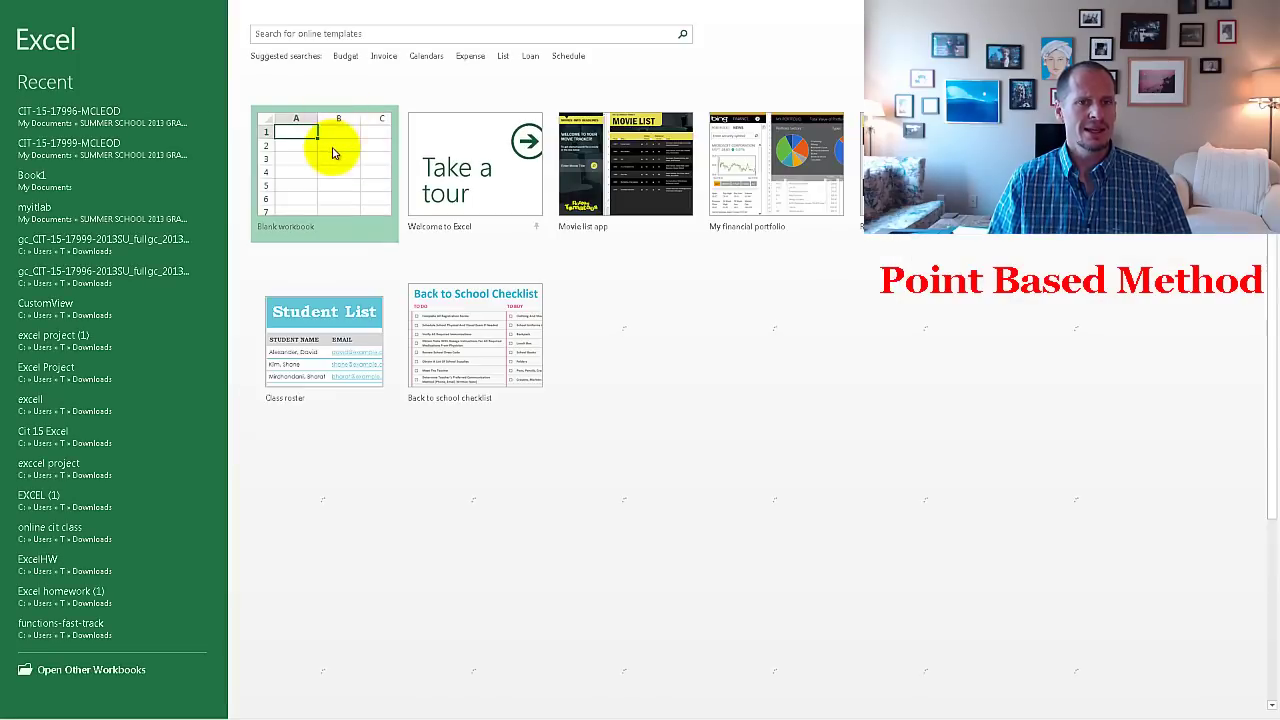
pyautogui.click(333, 148)
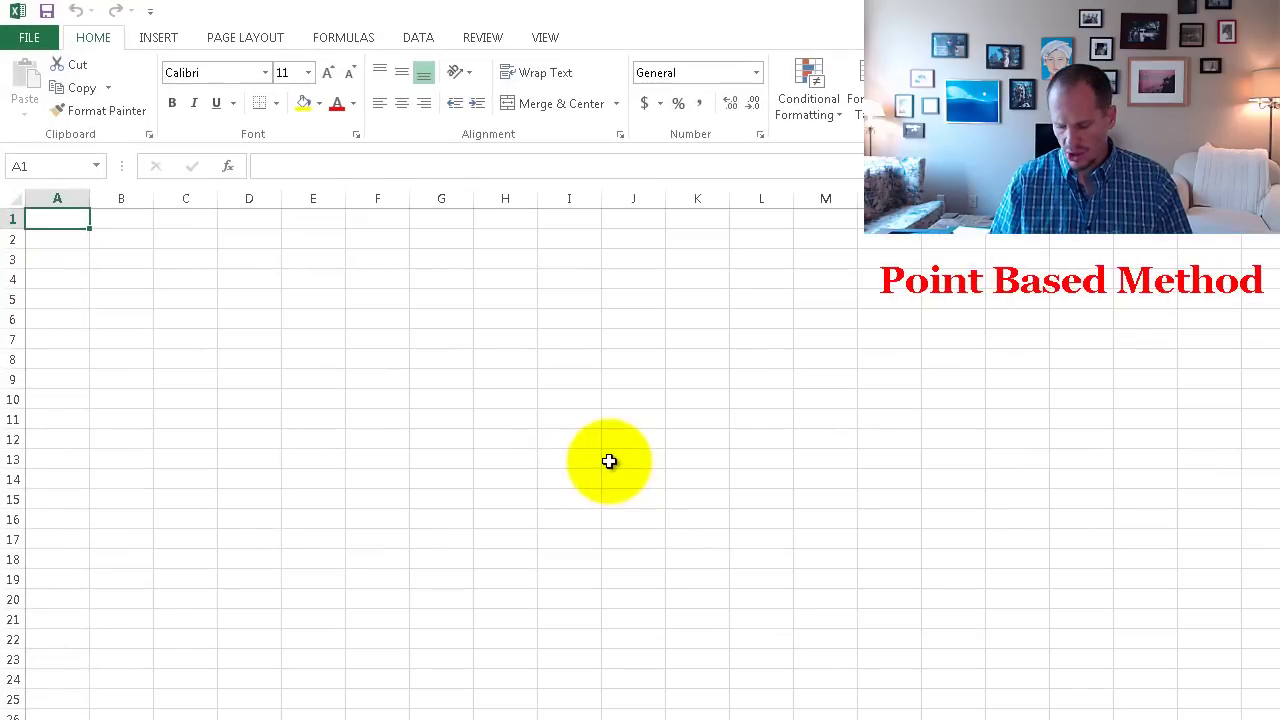
pyautogui.write('460')
pyautogui.press('Return')
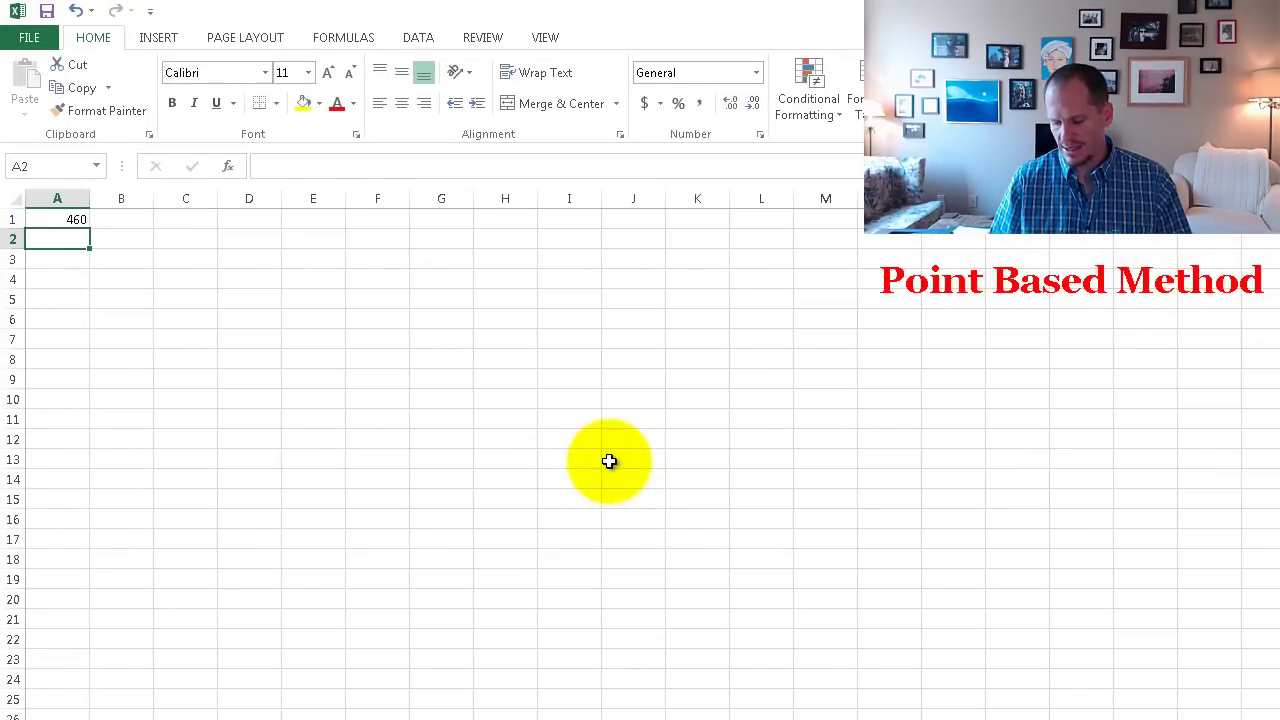
pyautogui.write('350')
pyautogui.press('Return')
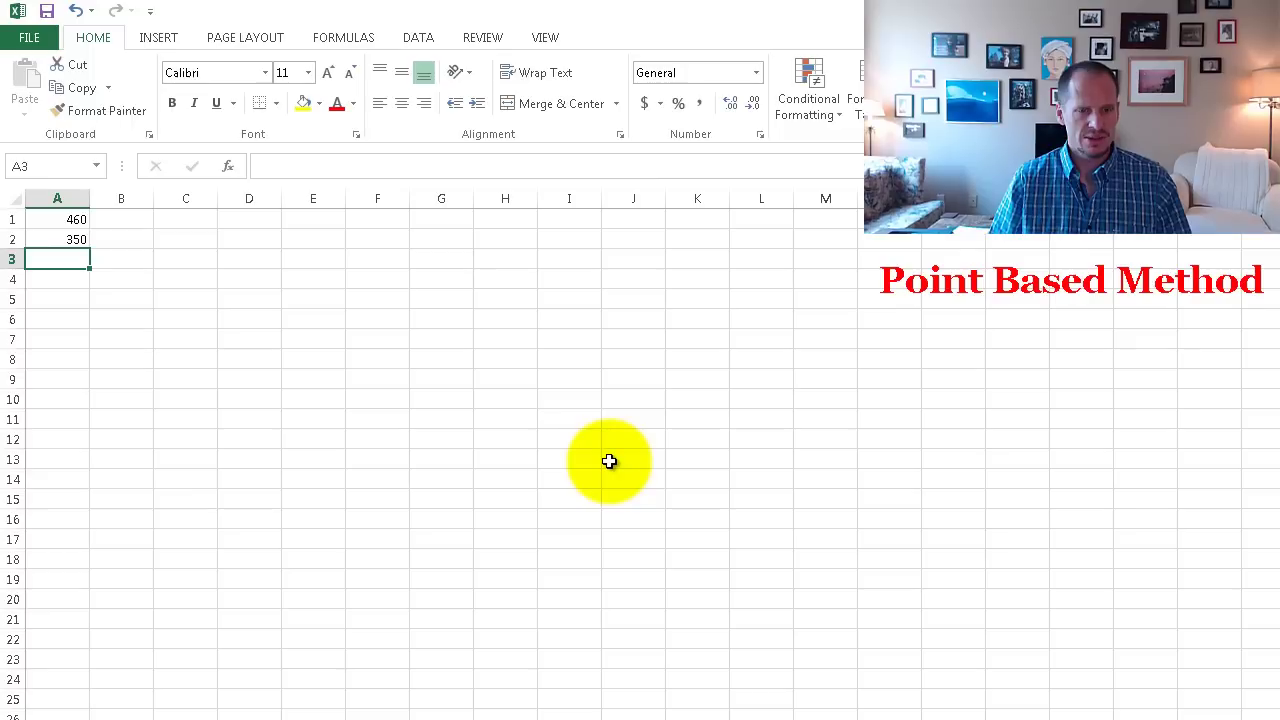
# Enter the formula =(A2/A1)*100 in A3 to calculate the grade percentage.
pyautogui.write('=')
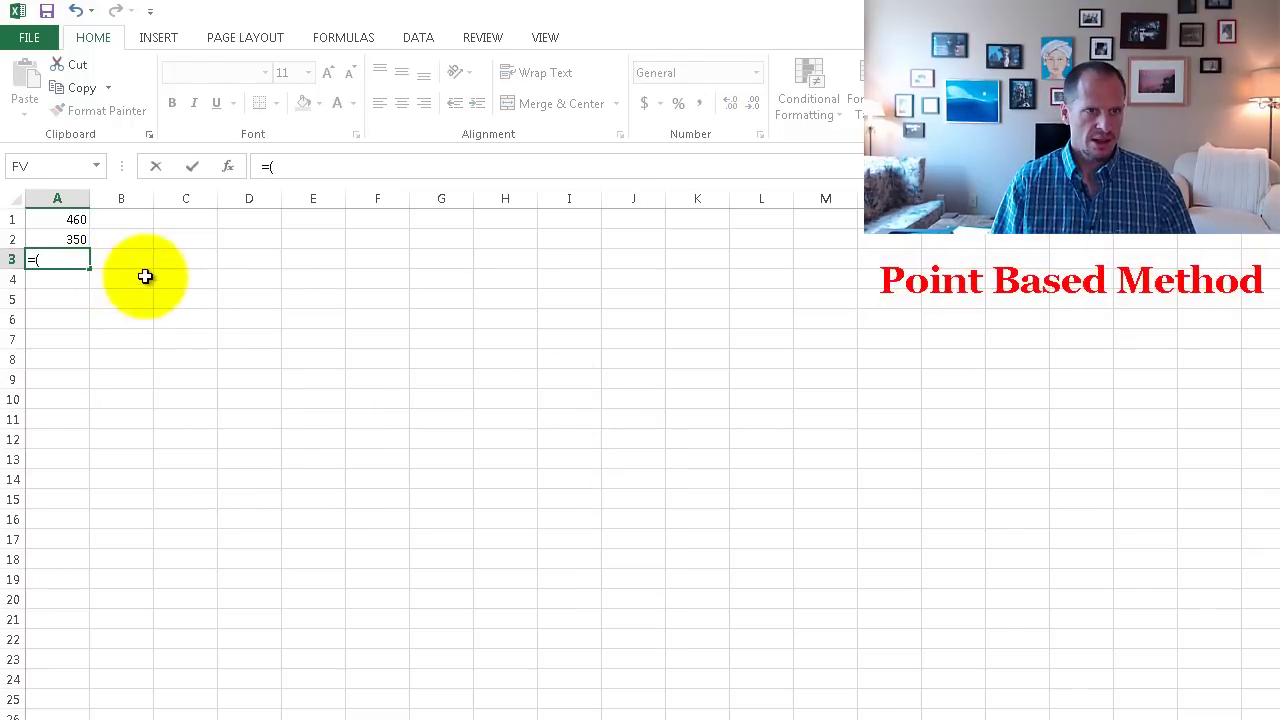
pyautogui.write('(')
pyautogui.click(78, 240)
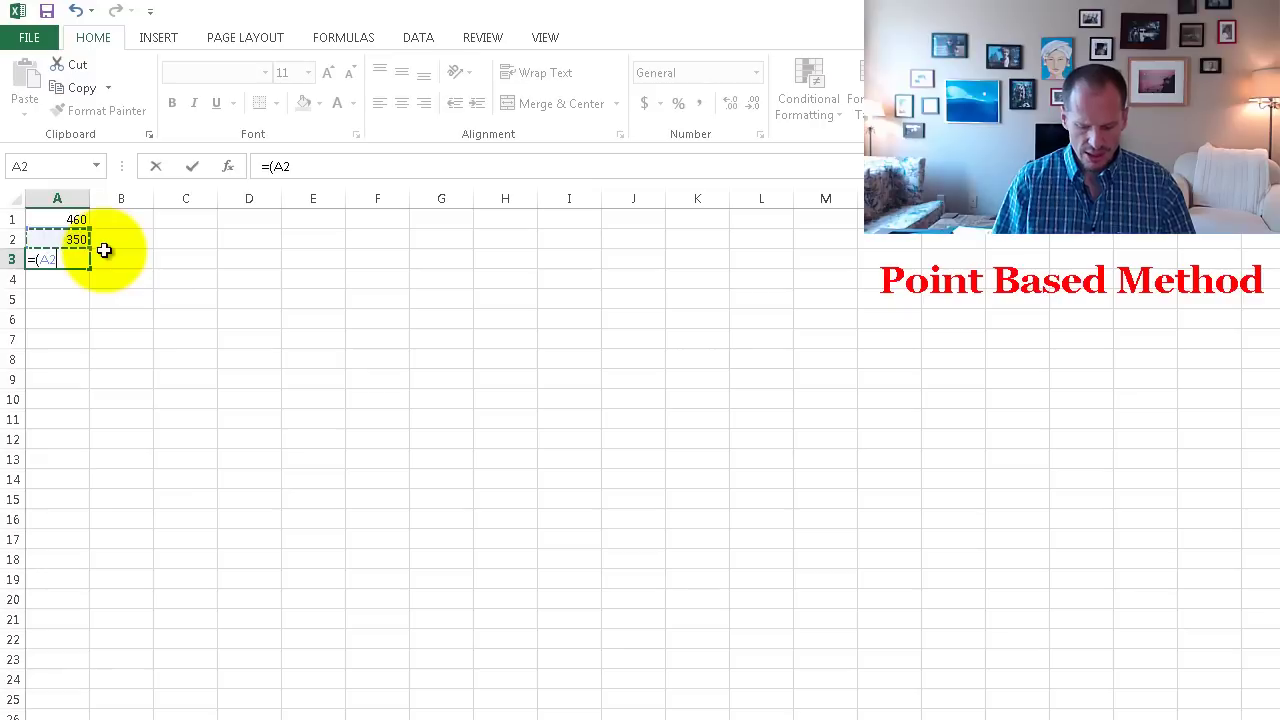
pyautogui.write('/')
pyautogui.click(84, 218)
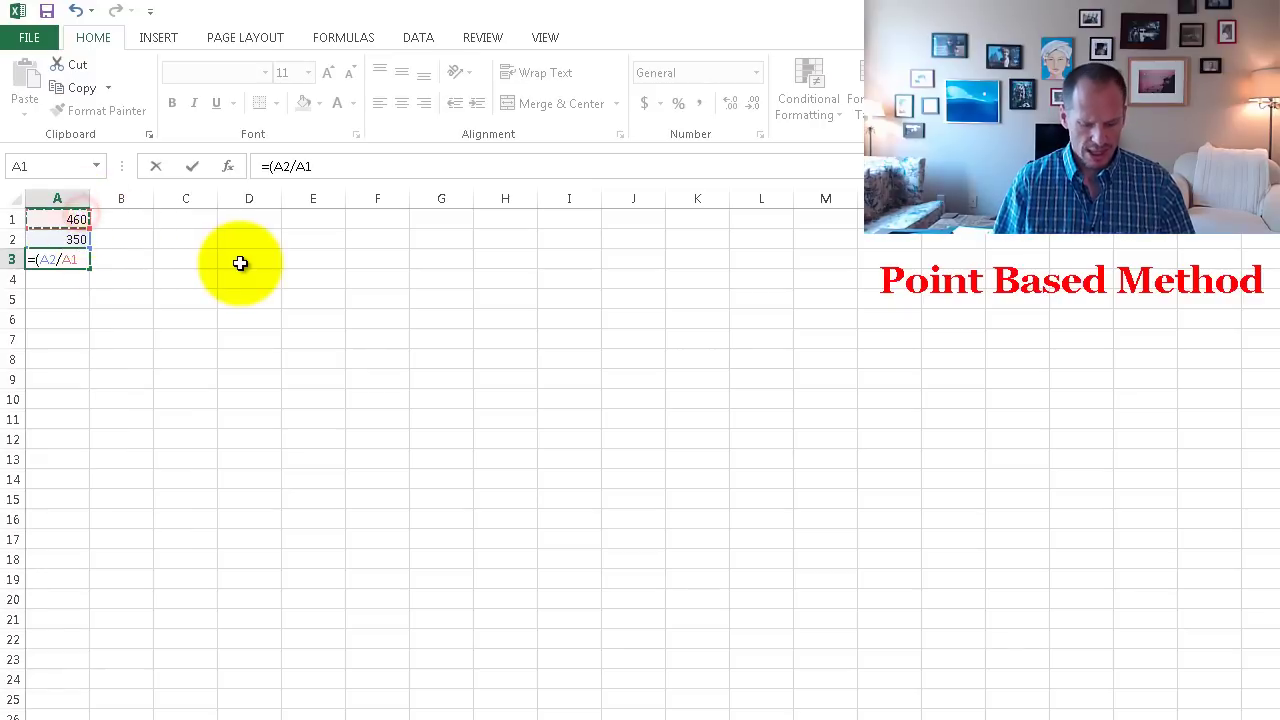
pyautogui.write(')*19')
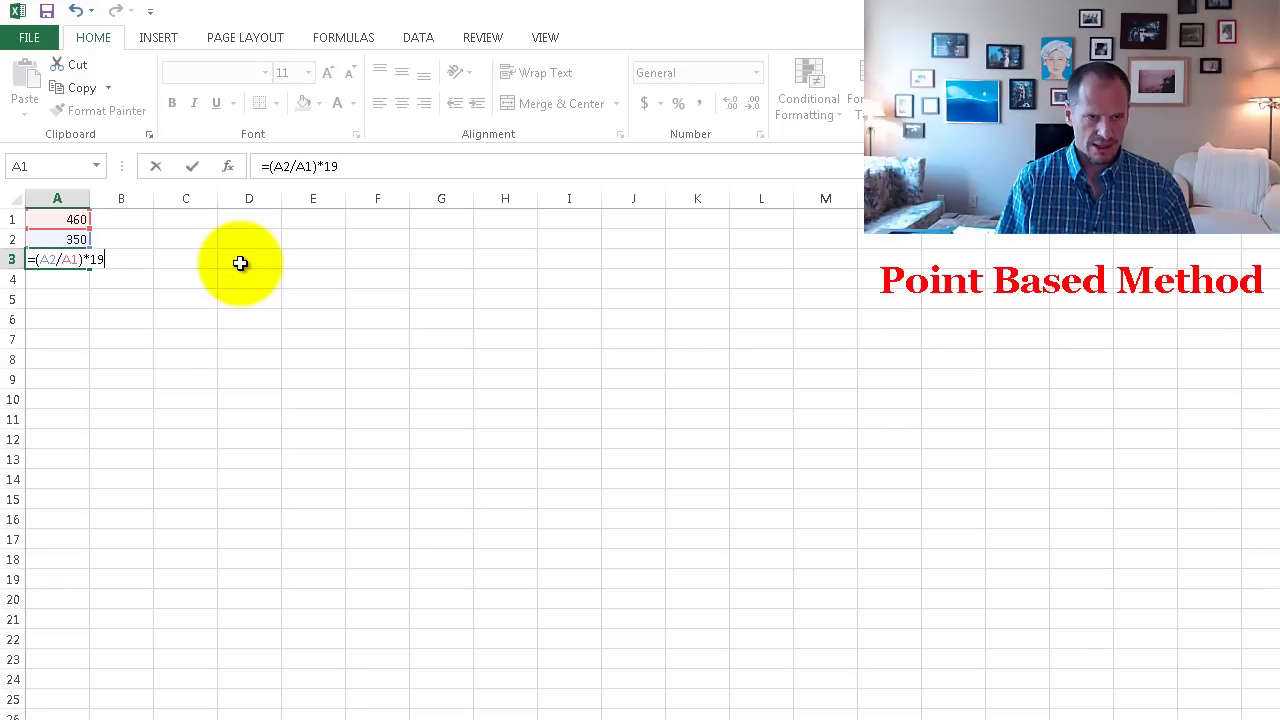
pyautogui.press('Return')
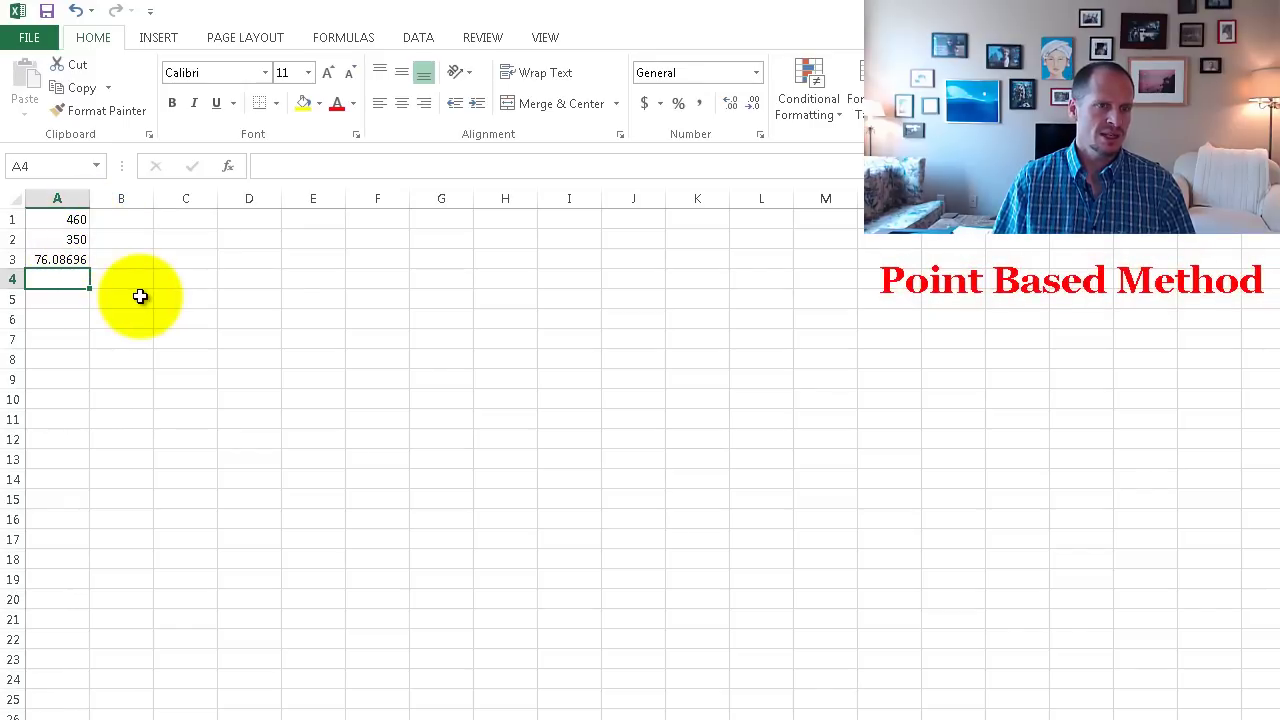
# Test the grade formula with earned points of 400 and 325 in A2.
pyautogui.click(82, 240)
pyautogui.write('40')
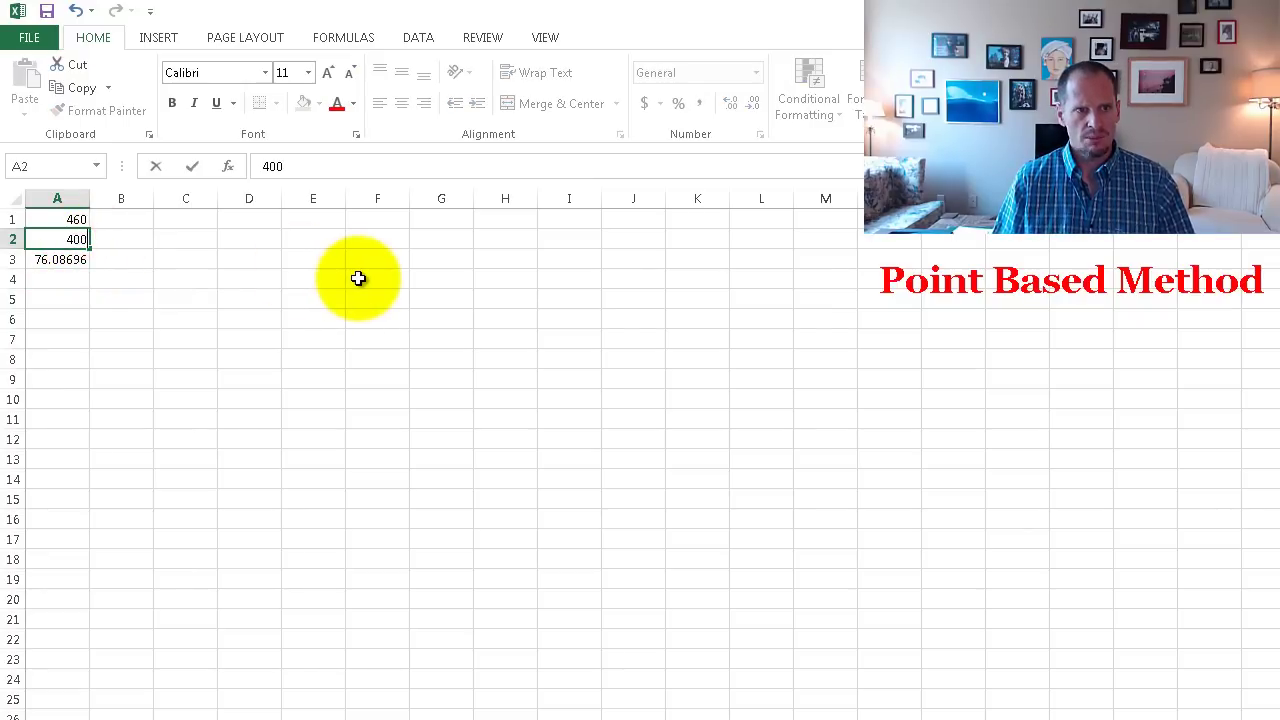
pyautogui.write('0')
pyautogui.press('Return')
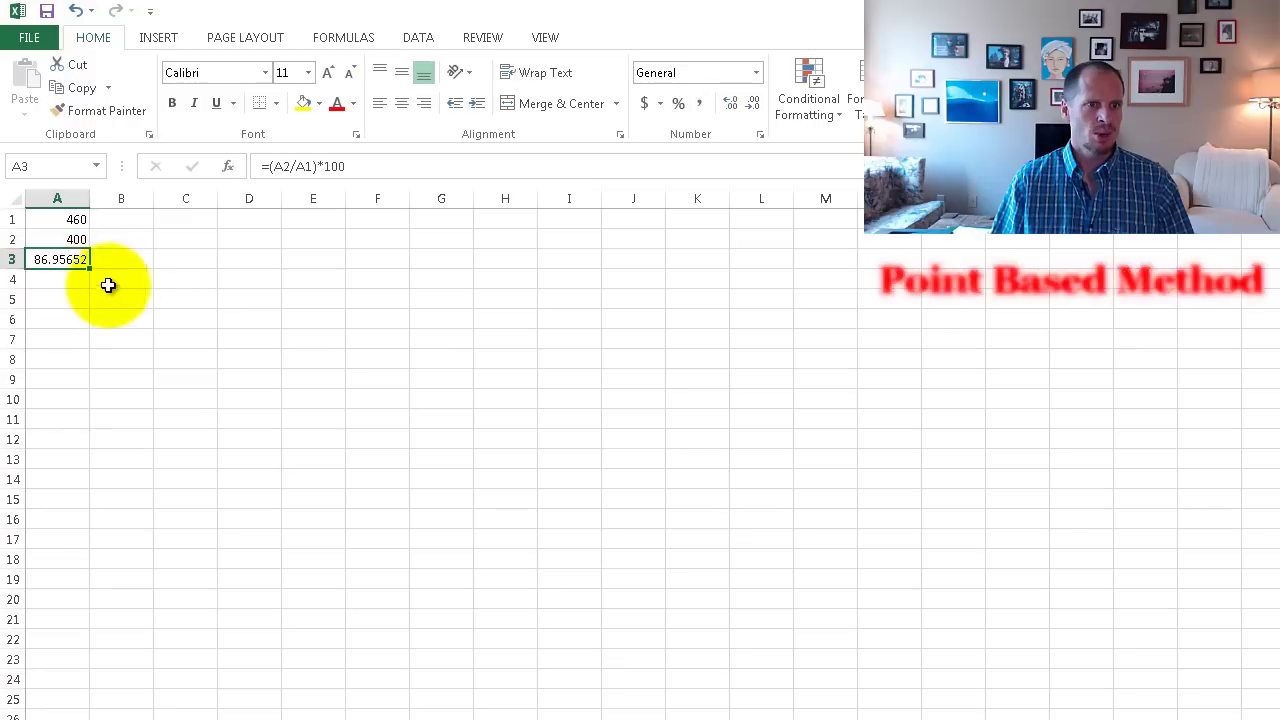
pyautogui.click(76, 240)
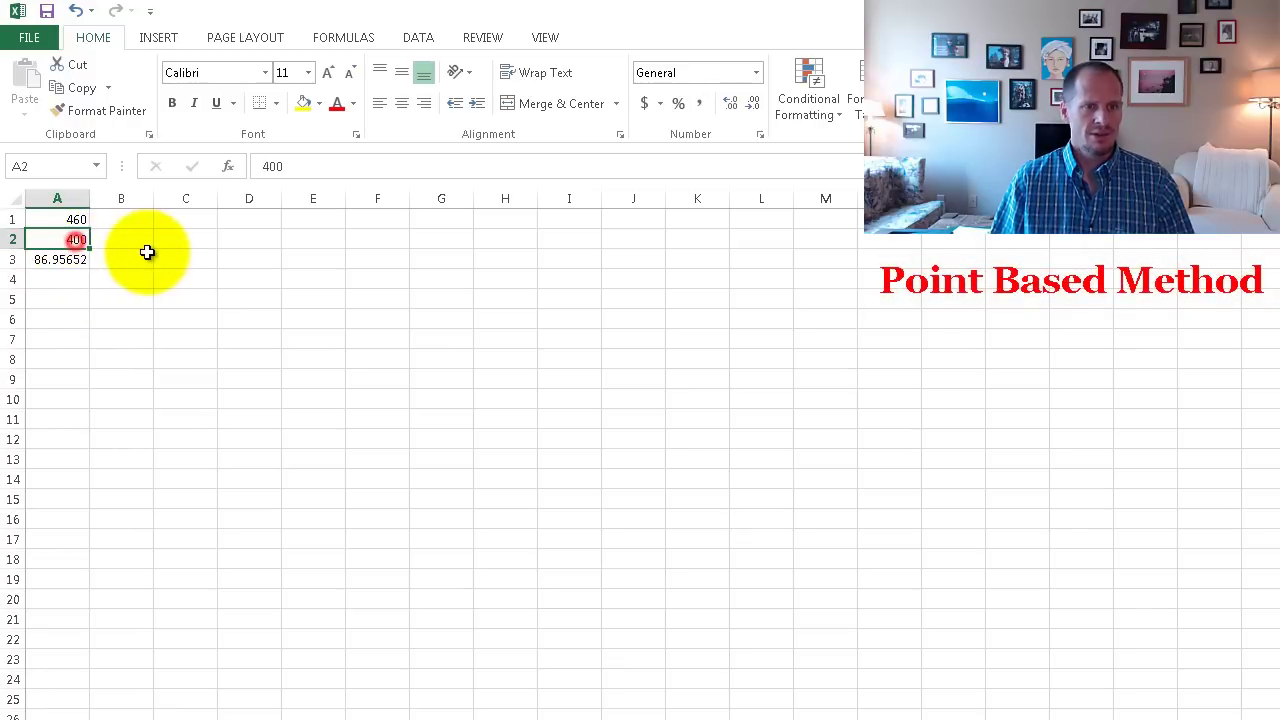
pyautogui.write('325')
pyautogui.press('Return')
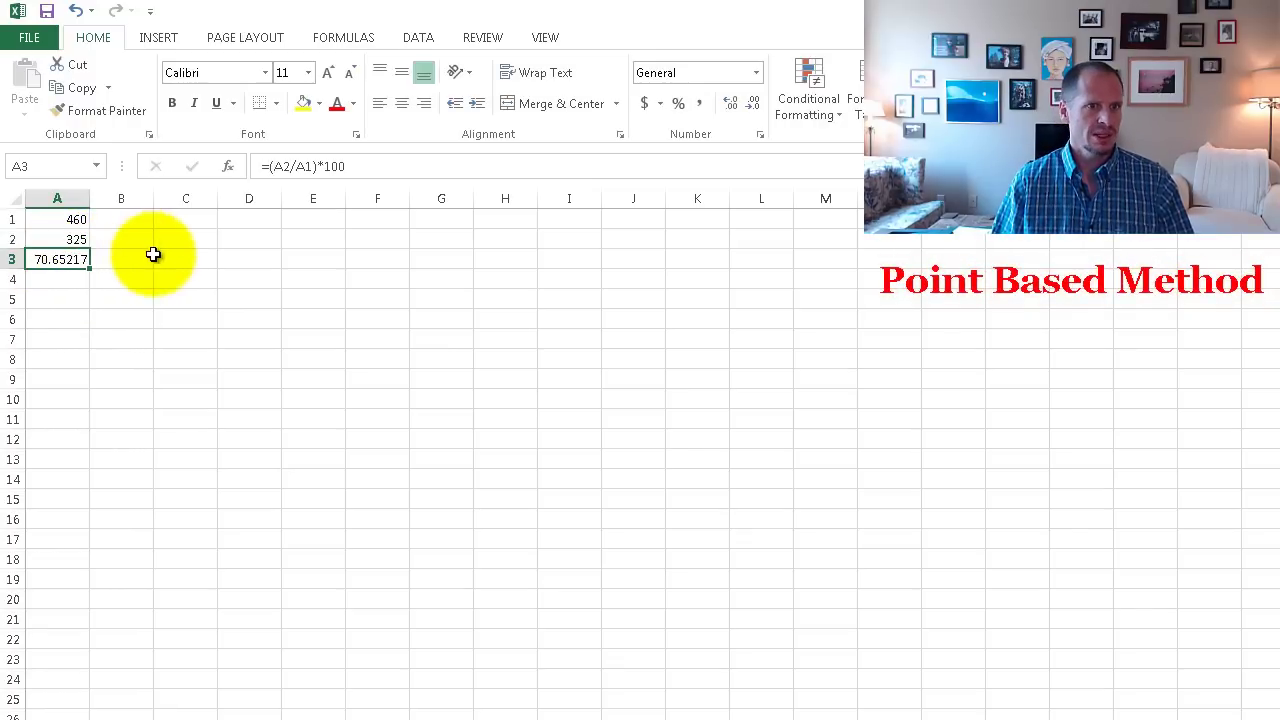
# Test earned points of 390, 370 and 365 in A2 to find the threshold for an 80 percent grade.
pyautogui.click(74, 240)
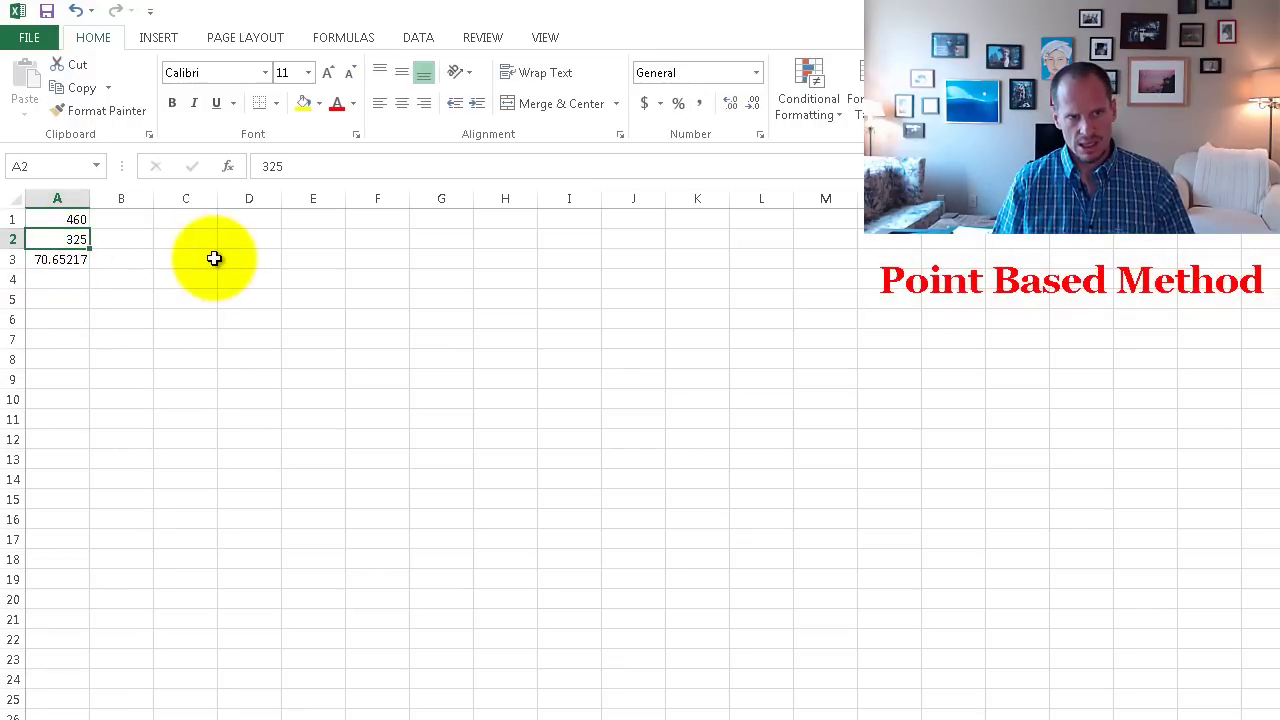
pyautogui.write('390')
pyautogui.press('Return')
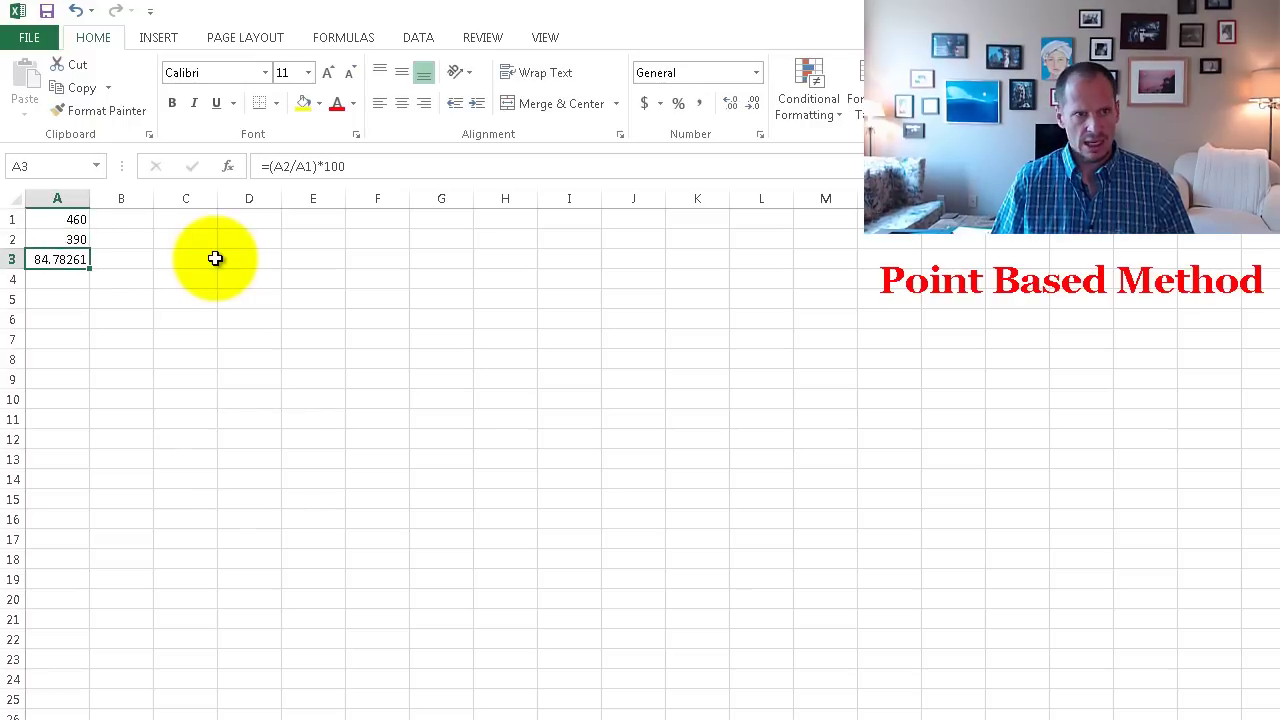
pyautogui.click(68, 238)
pyautogui.write('370')
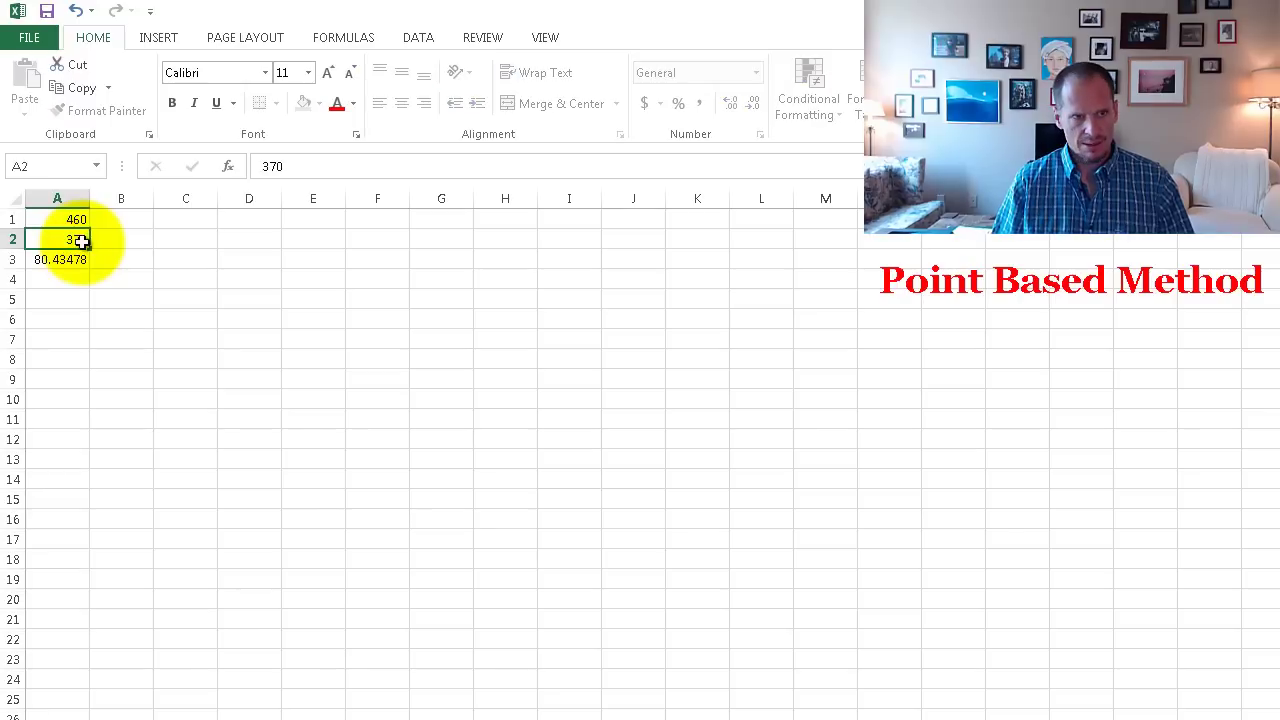
pyautogui.press('Return')
pyautogui.click(81, 241)
pyautogui.write('365')
pyautogui.press('Return')
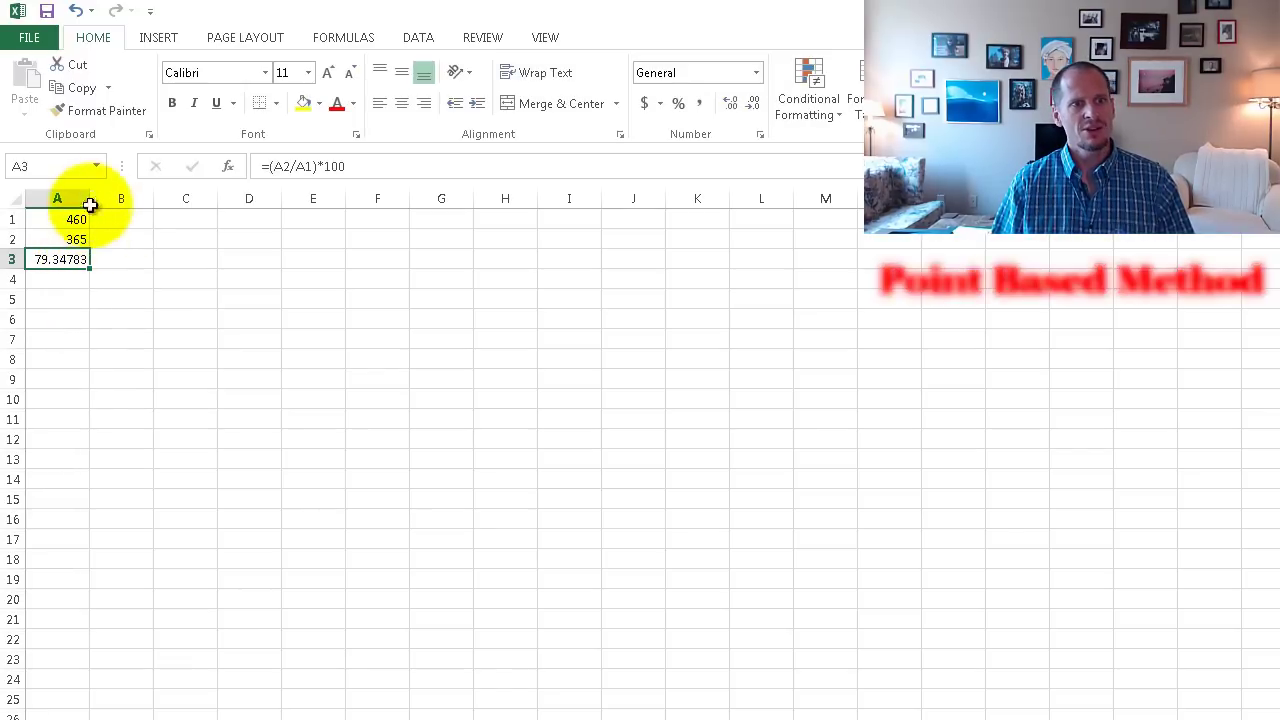
# Fit column A's width to its contents and set the earned points in A2 to 370.
pyautogui.doubleClick(90, 198)
pyautogui.click(110, 288)
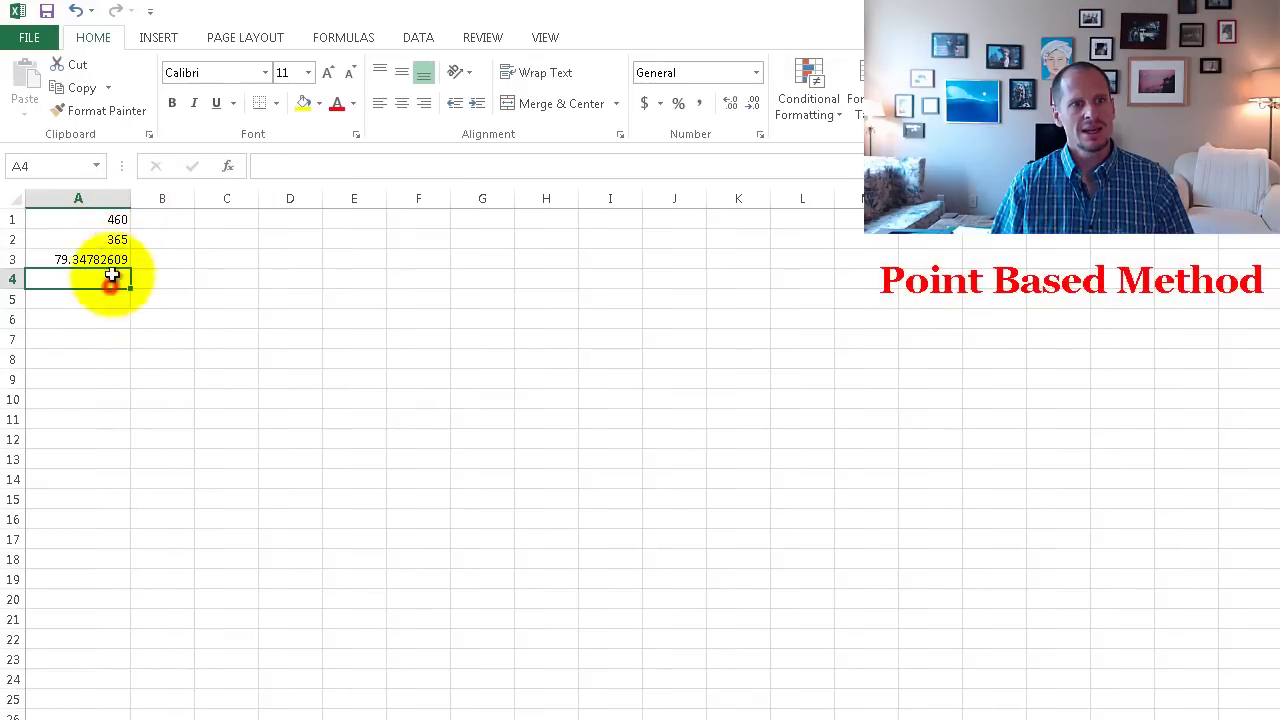
pyautogui.click(113, 256)
pyautogui.click(113, 237)
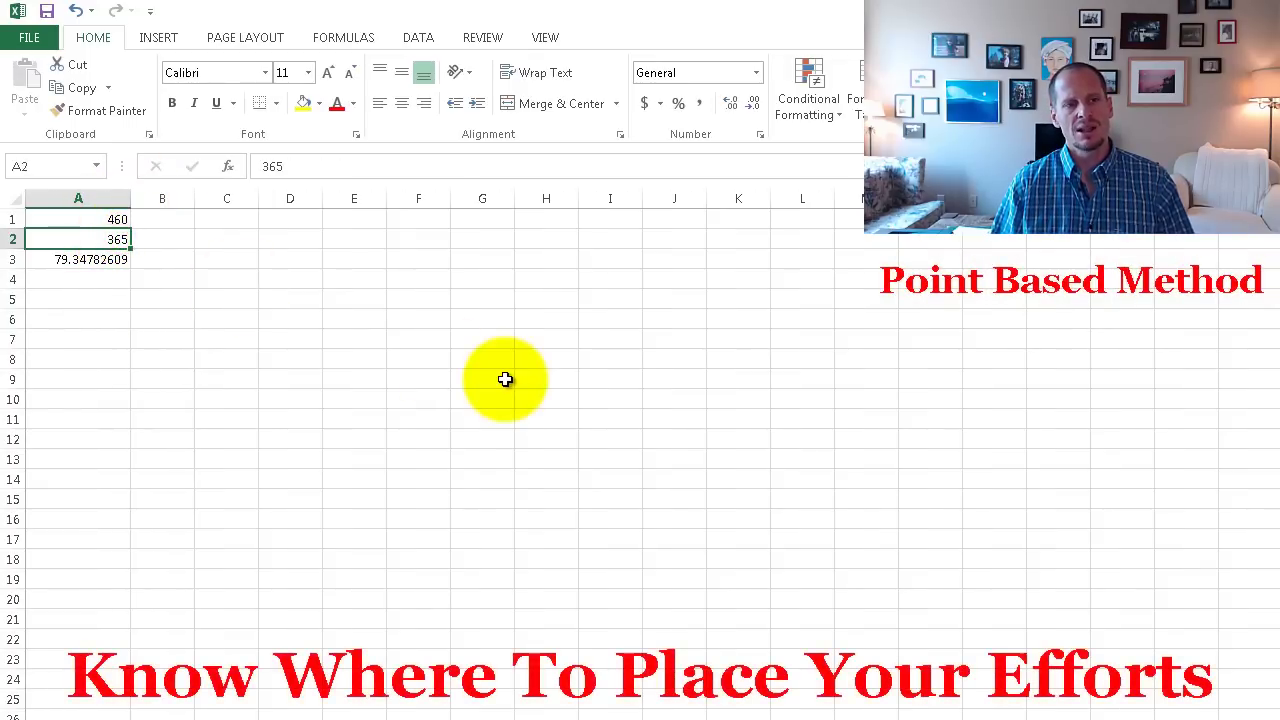
pyautogui.write('370')
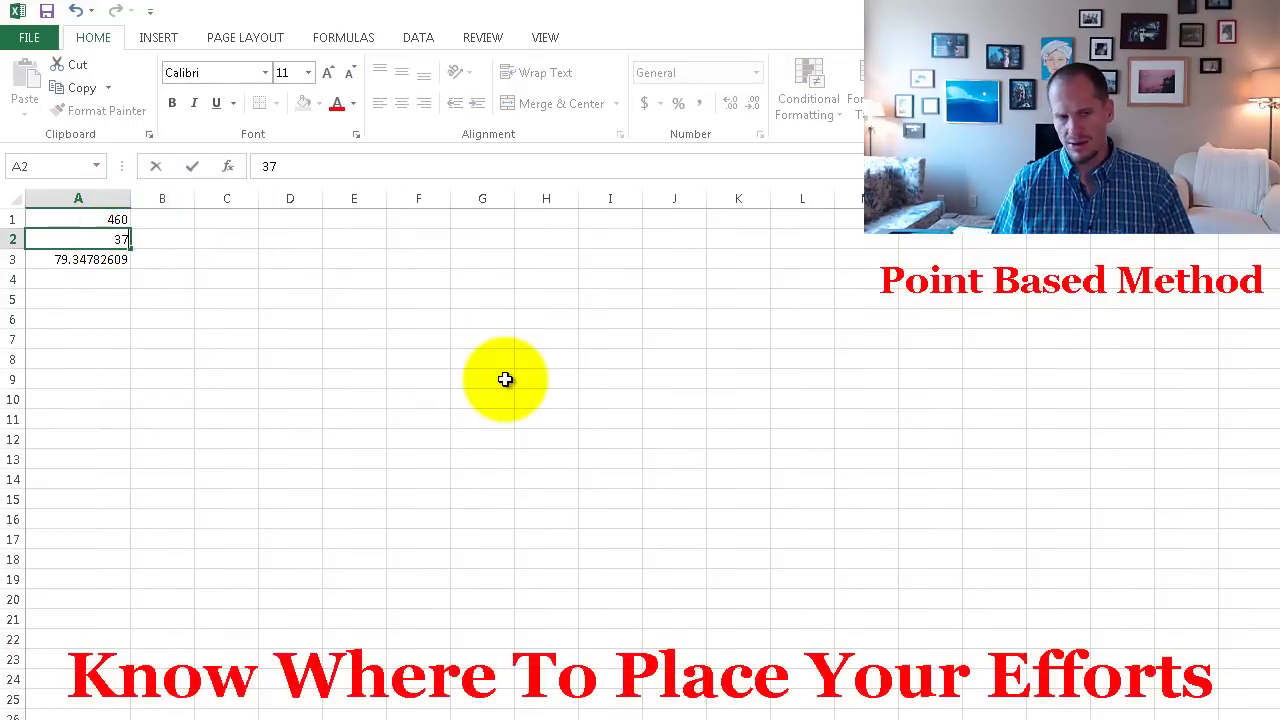
pyautogui.press('Return')
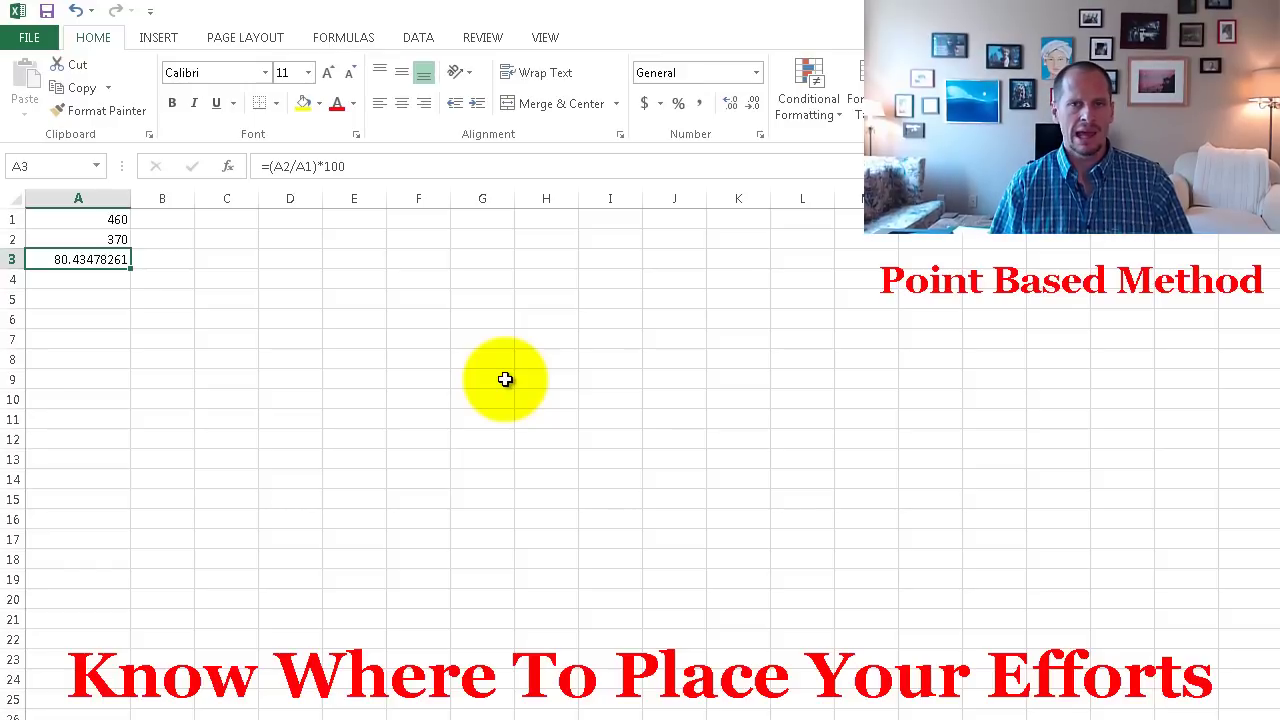
# Test earned points of 420 and 410 in A2 to narrow down the 90 percent threshold.
pyautogui.press('Up')
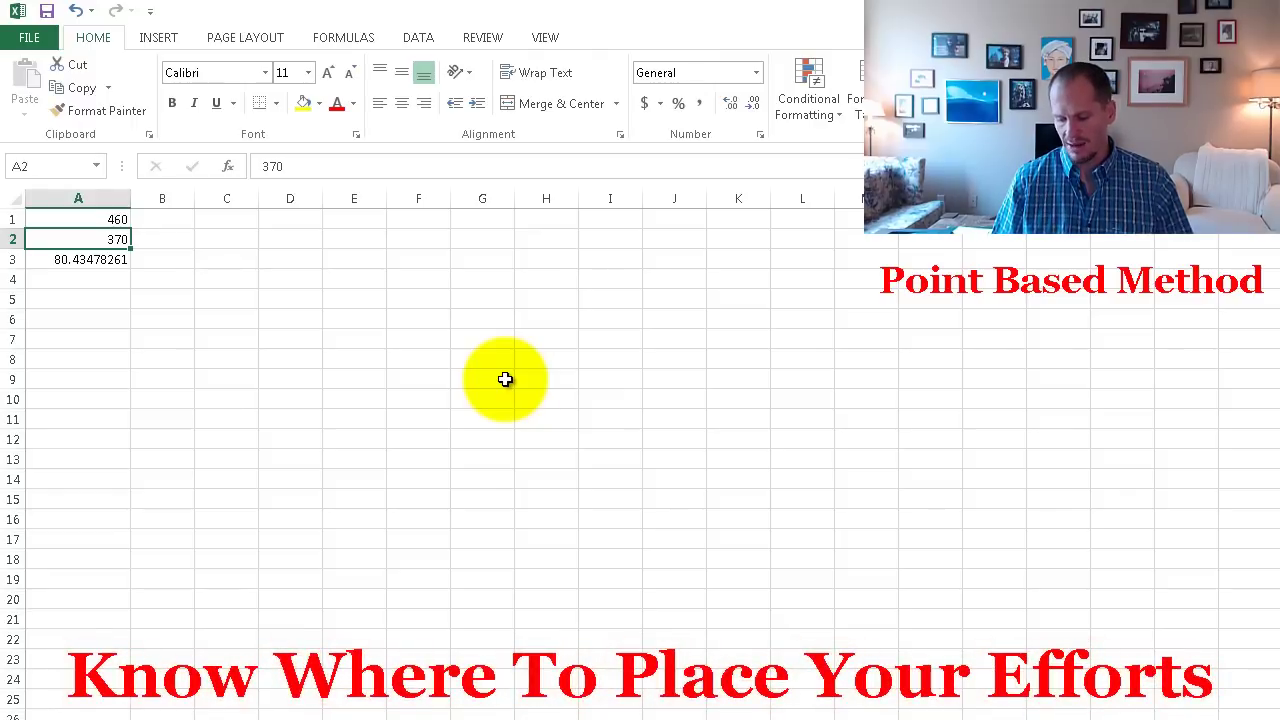
pyautogui.write('420')
pyautogui.press('Return')
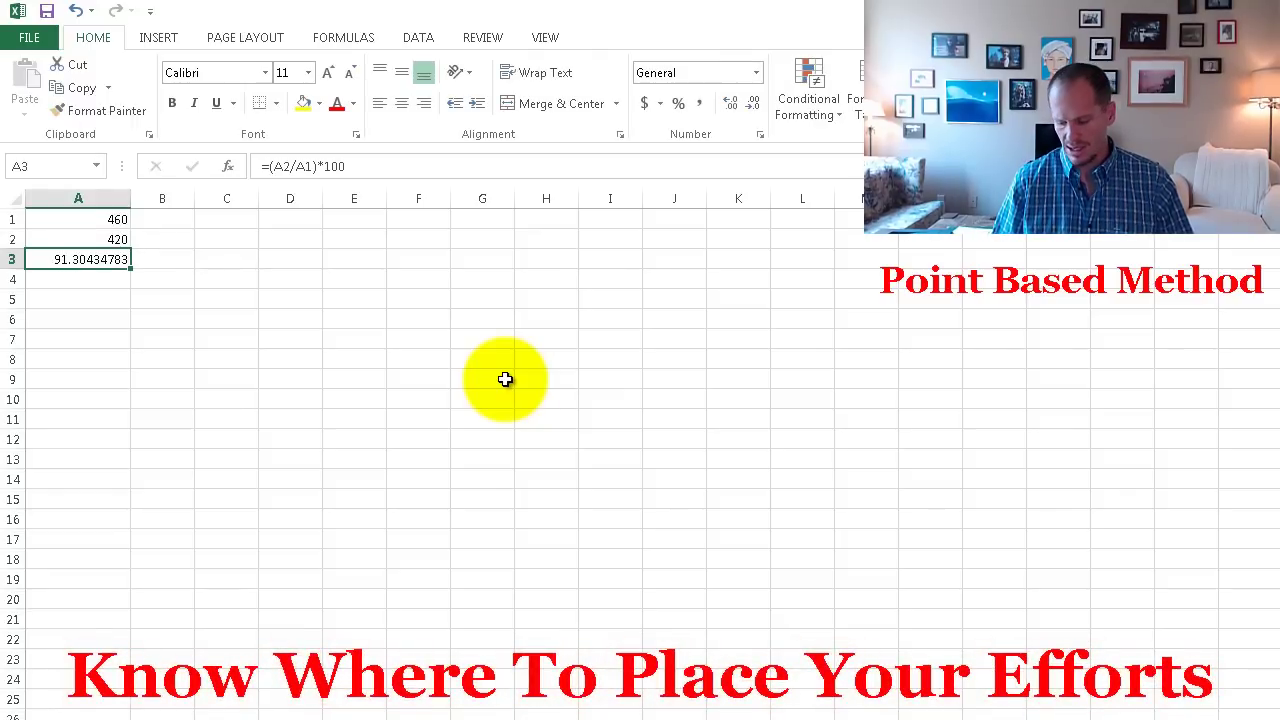
pyautogui.press('Up')
pyautogui.write('410')
pyautogui.press('Return')
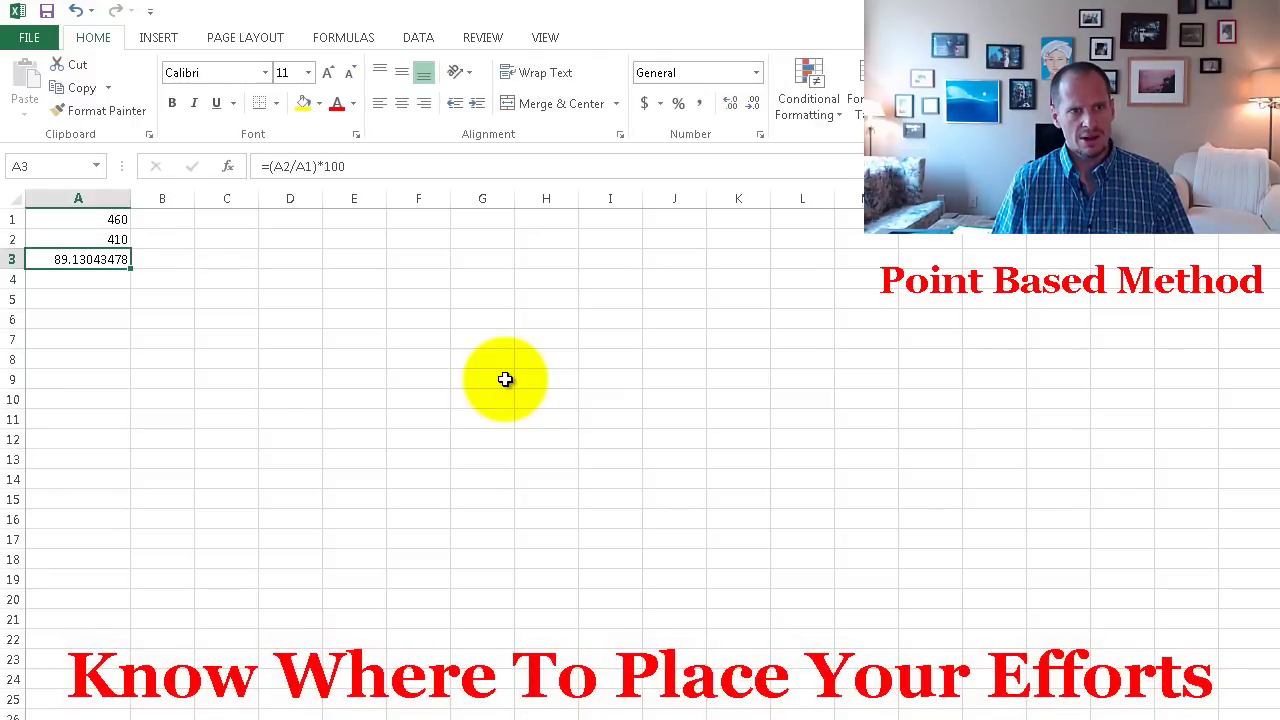
# Set the earned points in A2 to 415.
pyautogui.press('Up')
pyautogui.write('415')
pyautogui.press('Return')
pyautogui.press('Up')
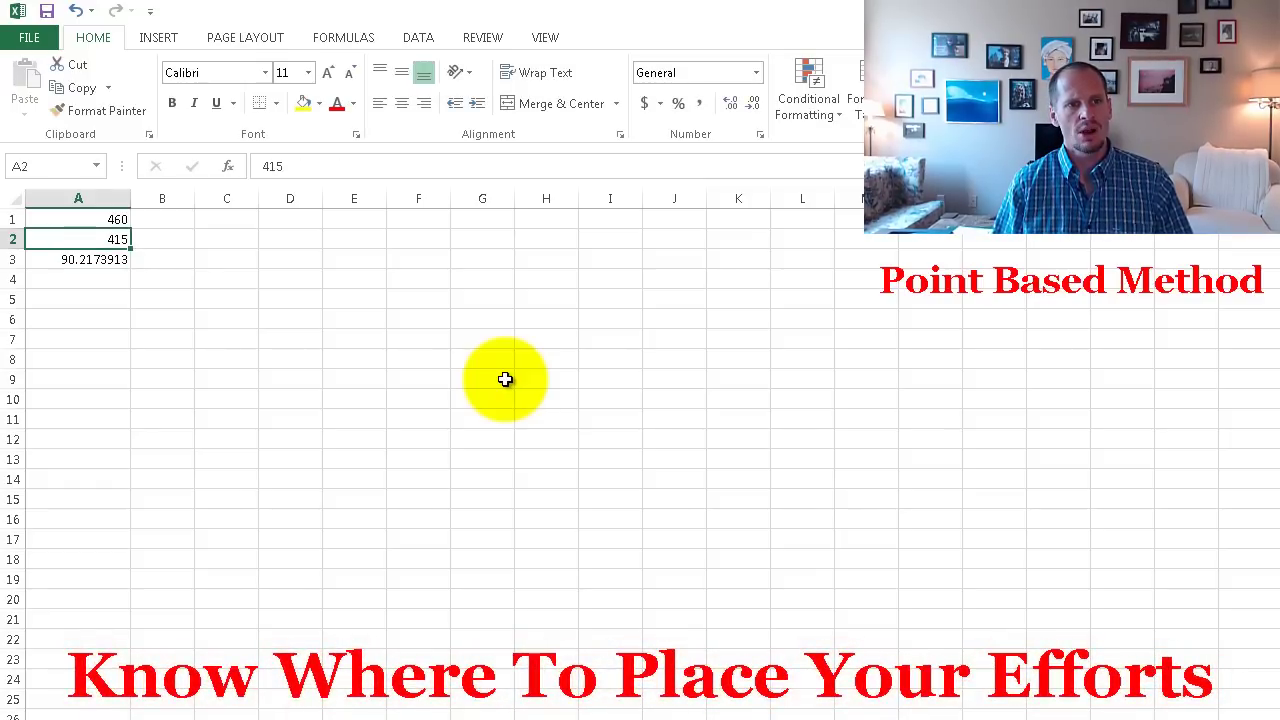
# Close Excel without saving the changes to Book1.
pyautogui.press('Up')
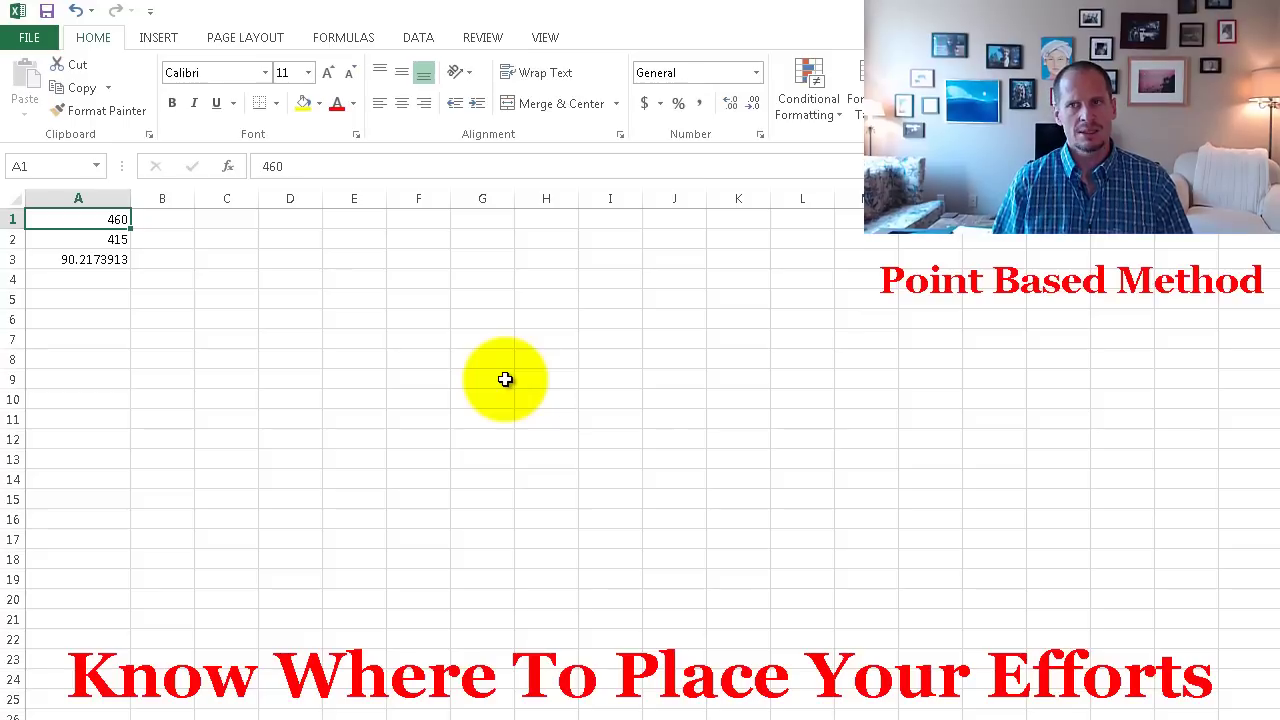
pyautogui.hotkey('alt', 'F4')
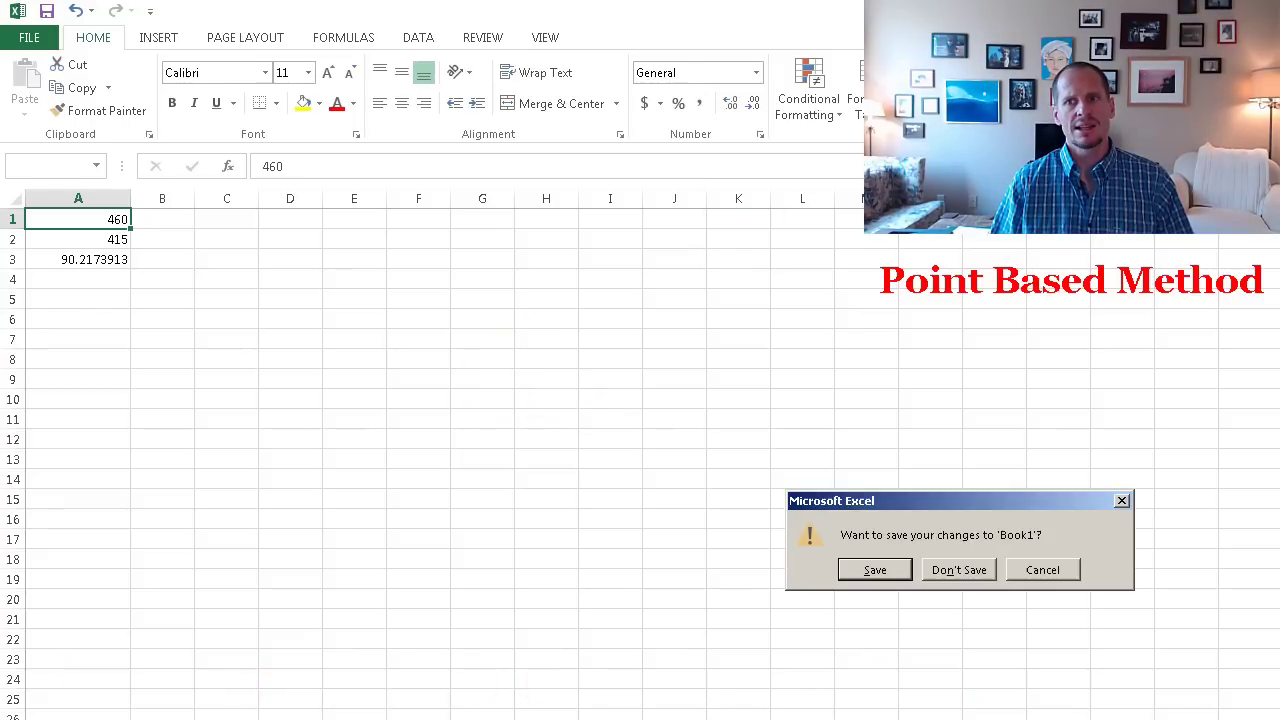
pyautogui.click(959, 569)
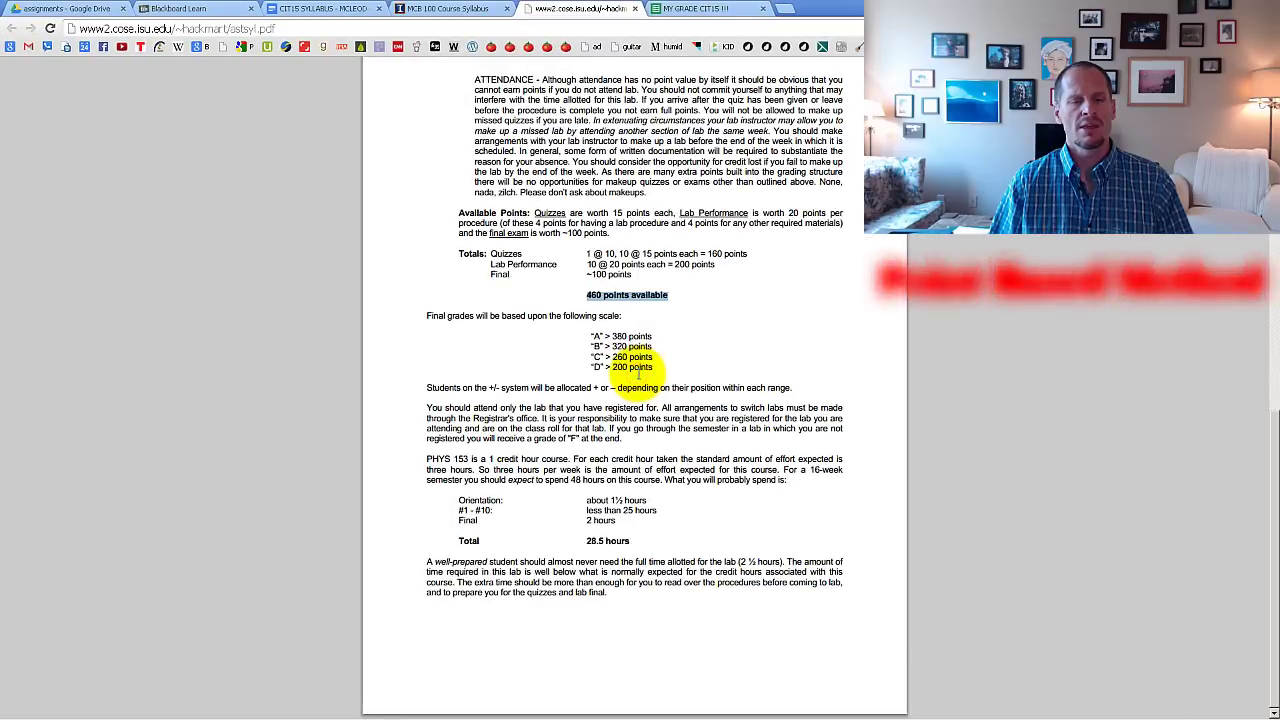
# Highlight the possible exam and homework points in the MCB 100 syllabus, and close it along with the physics lab syllabus PDF.
pyautogui.click(473, 8)
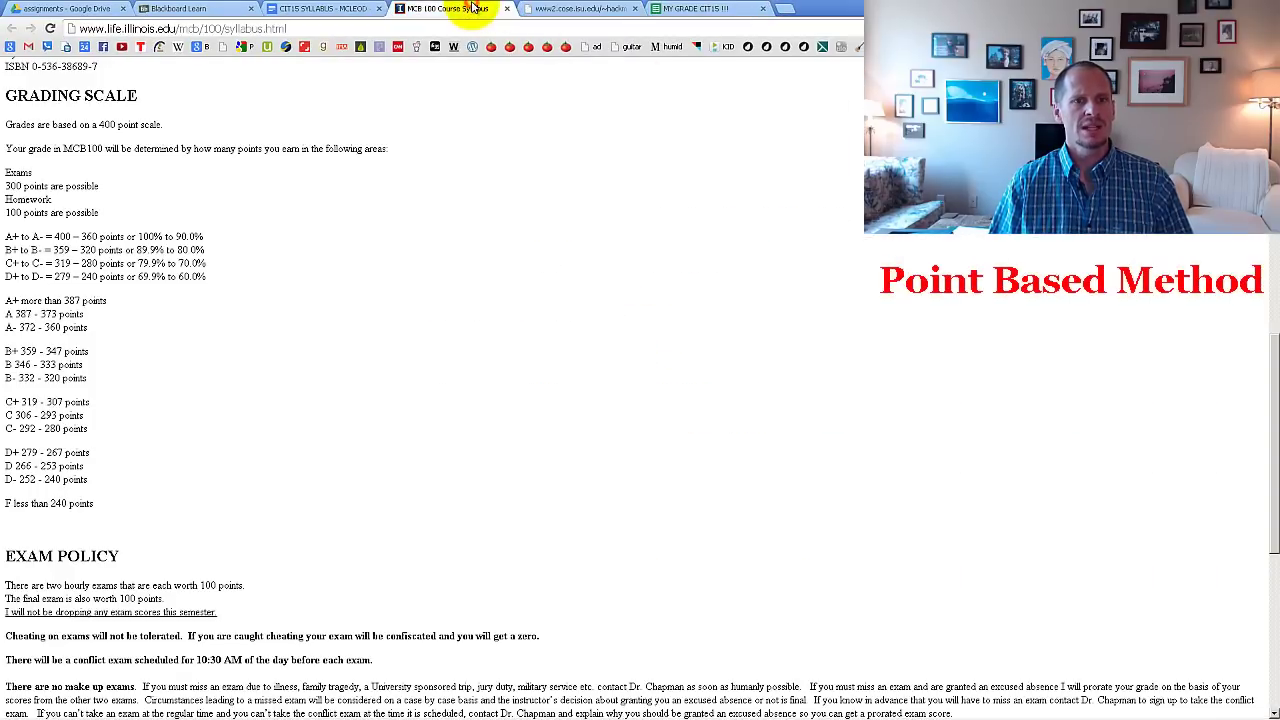
pyautogui.moveTo(13, 196); pyautogui.dragTo(106, 228)
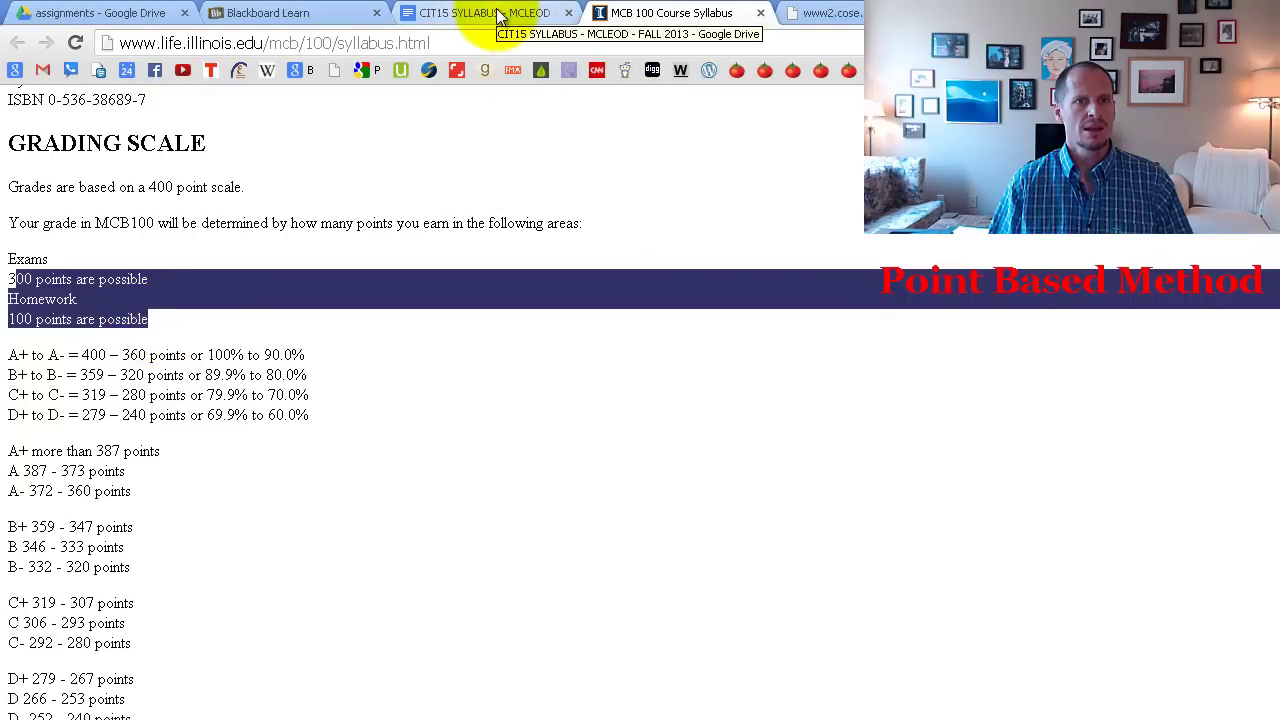
pyautogui.click(759, 14)
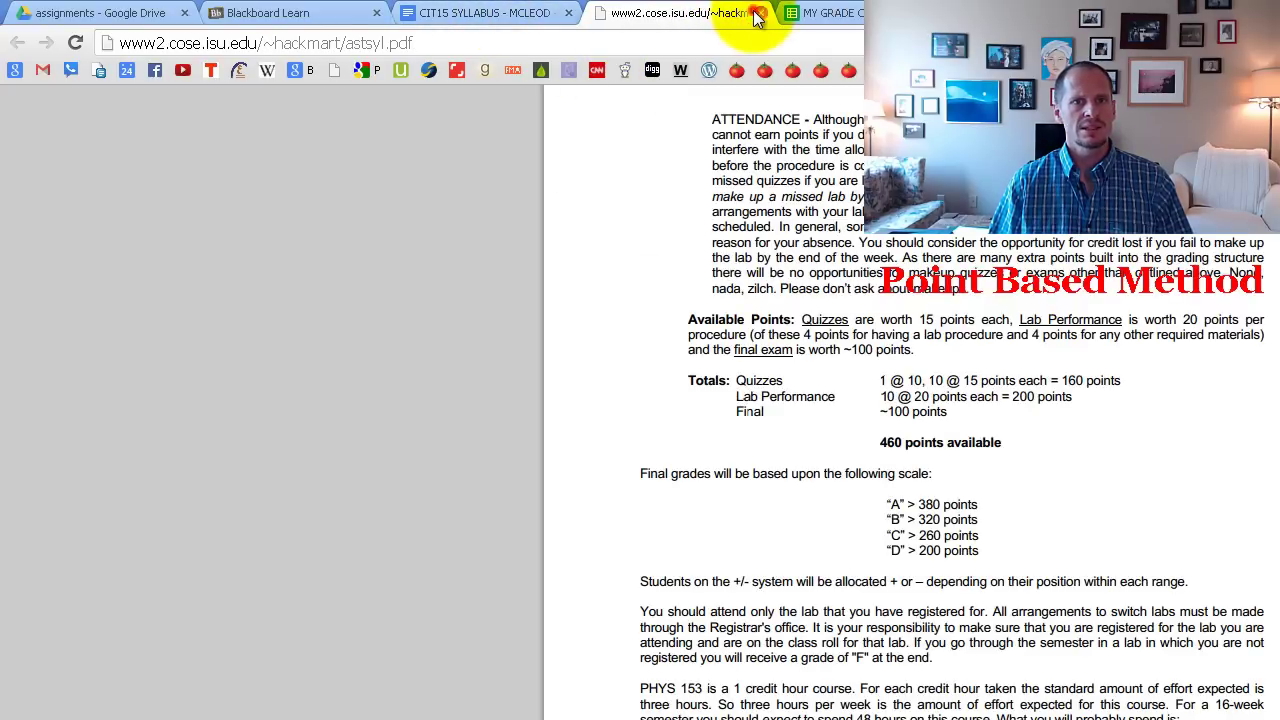
pyautogui.click(759, 14)
# Open the CIT15 syllabus and examine the grading section's categories and their percentage weights.
pyautogui.click(484, 13)
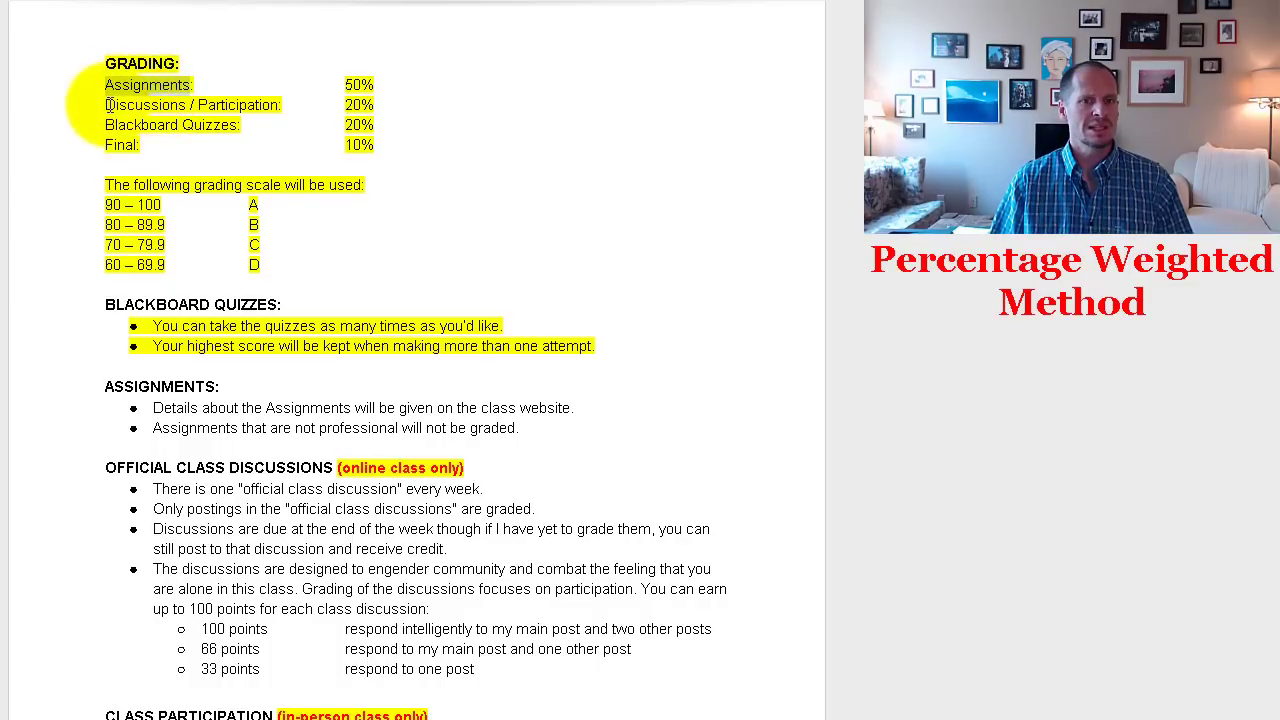
pyautogui.moveTo(106, 108); pyautogui.dragTo(282, 108)
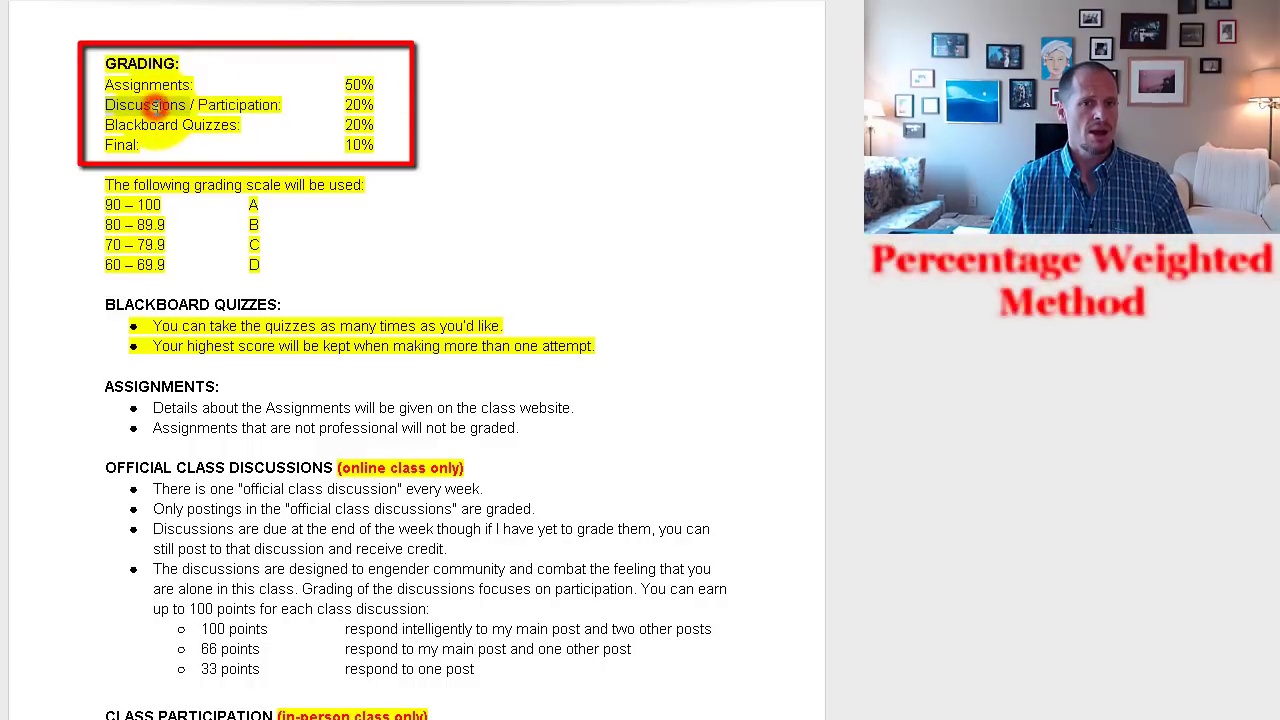
pyautogui.doubleClick(229, 106)
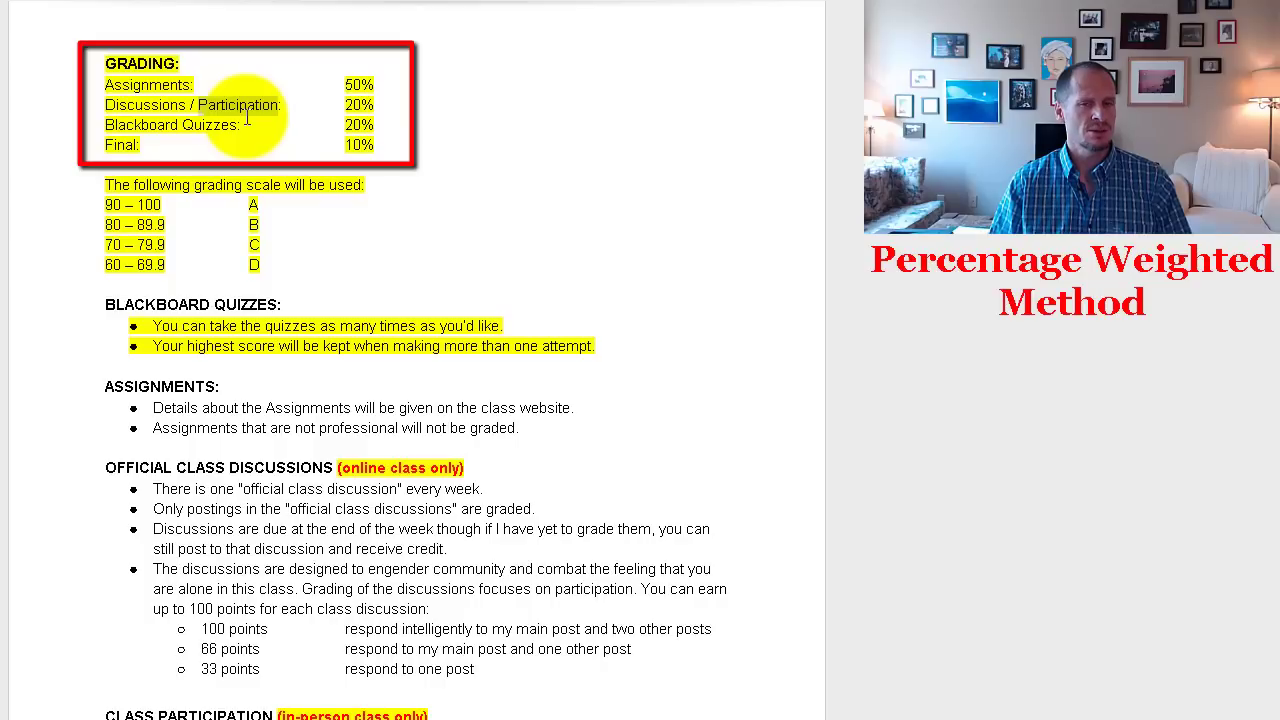
pyautogui.doubleClick(210, 125)
pyautogui.doubleClick(120, 145)
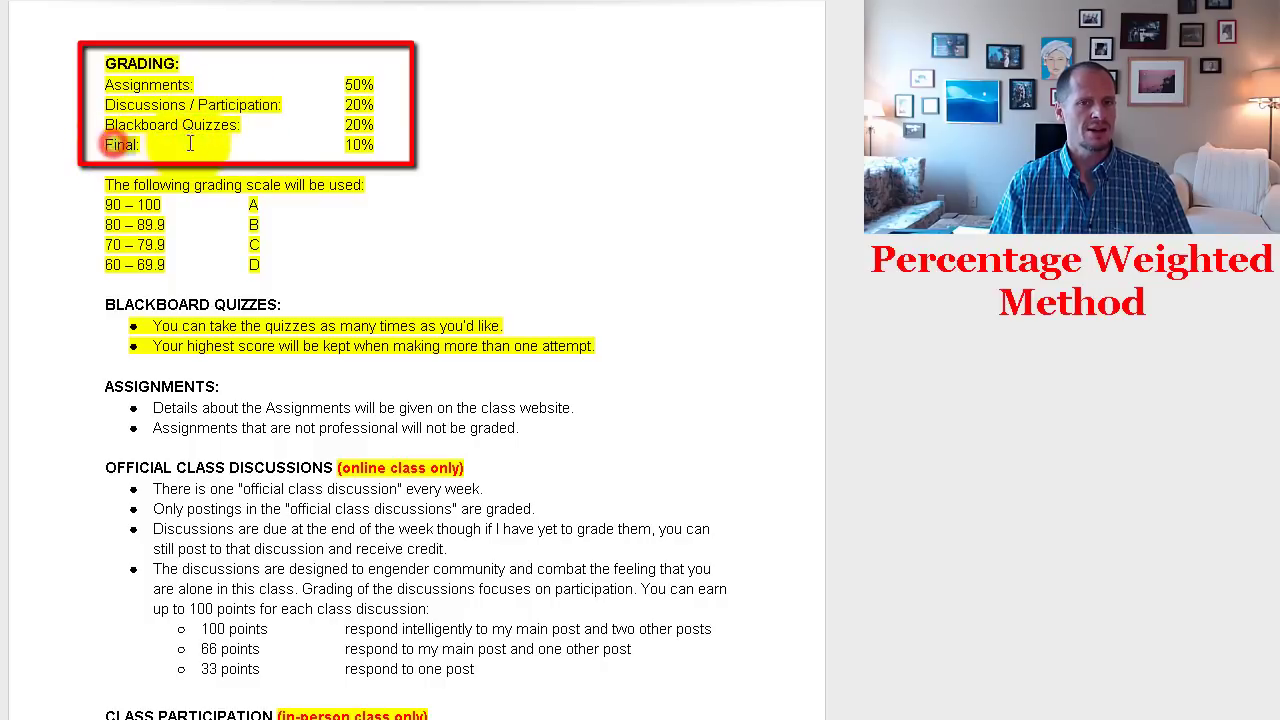
pyautogui.doubleClick(350, 86)
pyautogui.moveTo(379, 146); pyautogui.dragTo(99, 86)
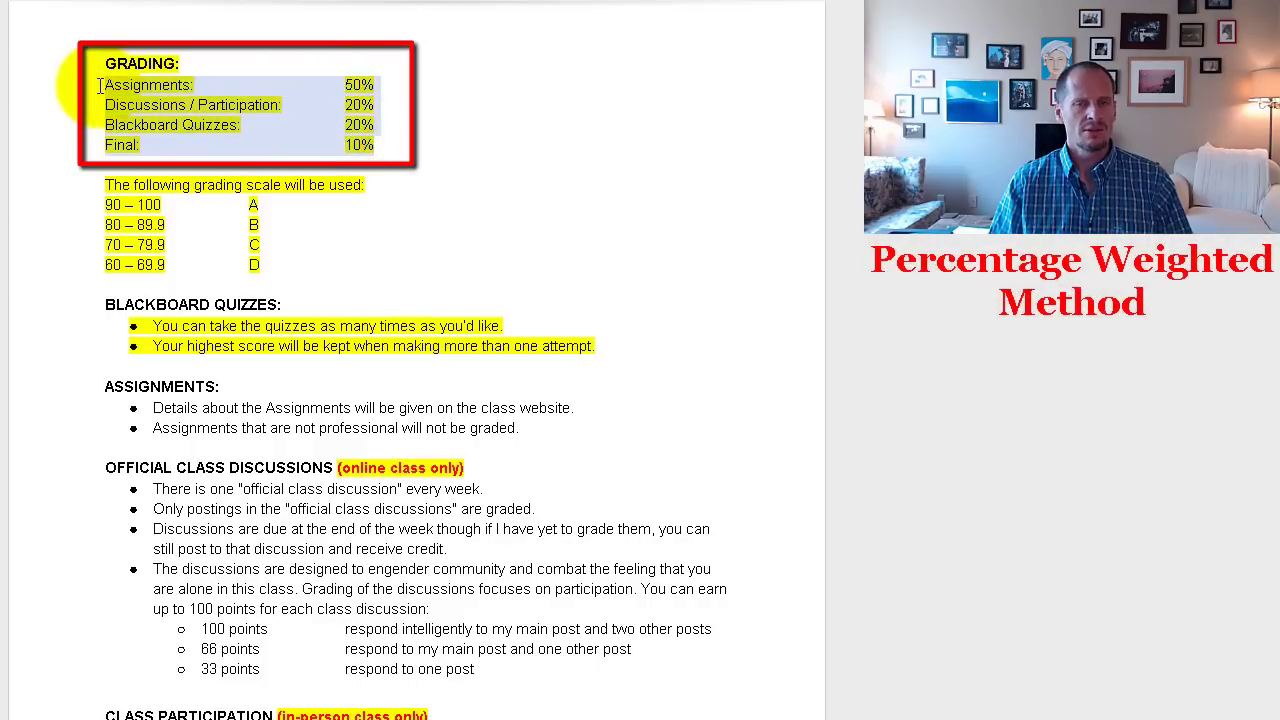
pyautogui.moveTo(102, 86); pyautogui.dragTo(390, 85)
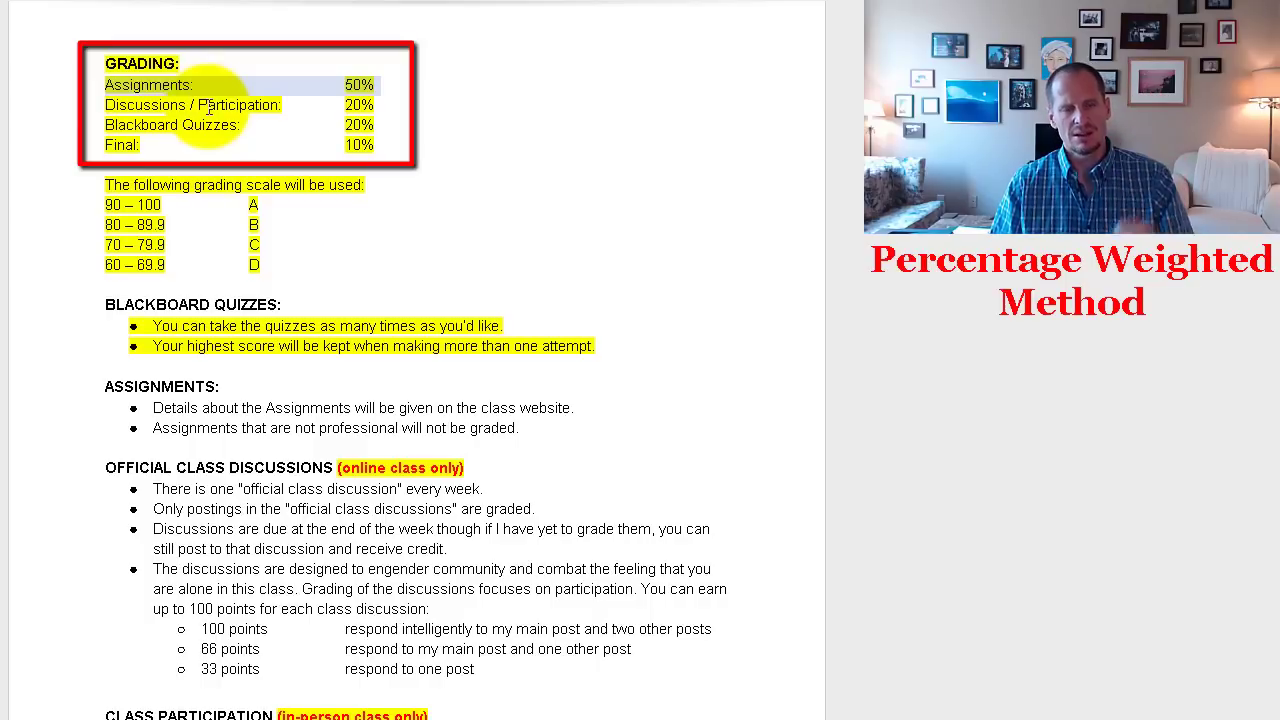
pyautogui.moveTo(104, 103); pyautogui.dragTo(323, 100)
pyautogui.hotkey('ctrl', 'z')
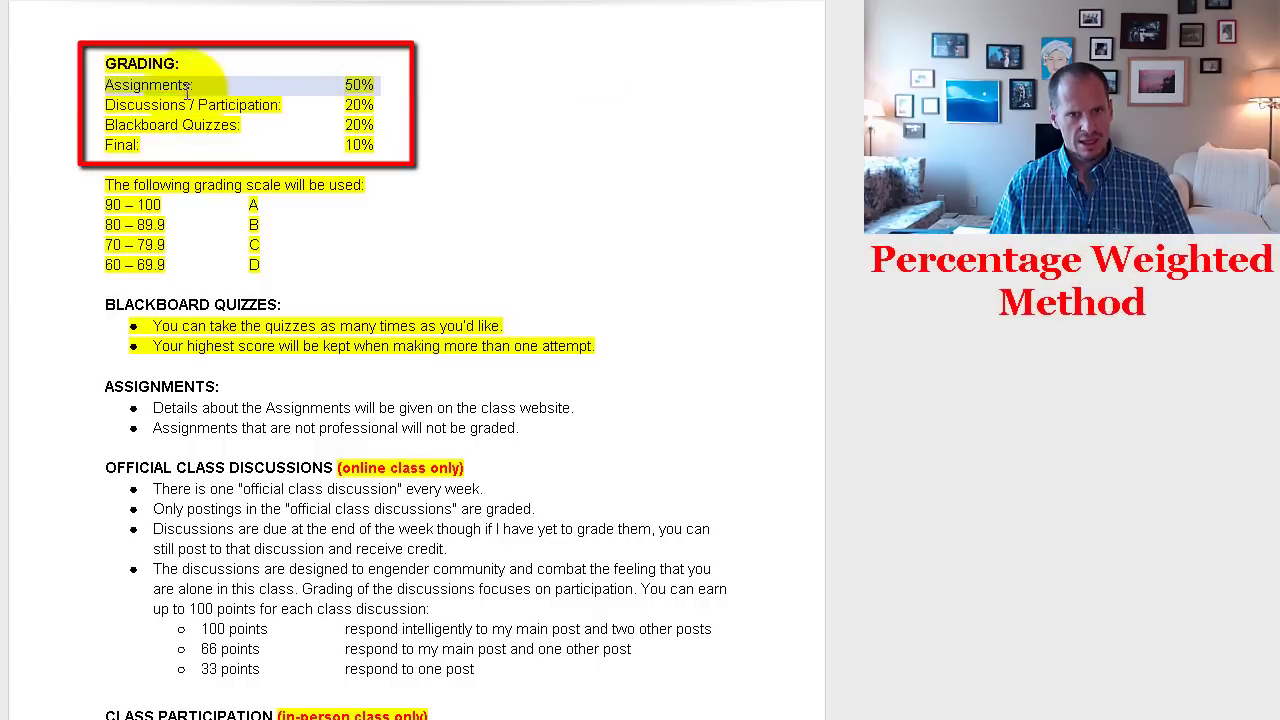
pyautogui.moveTo(108, 92); pyautogui.dragTo(323, 108)
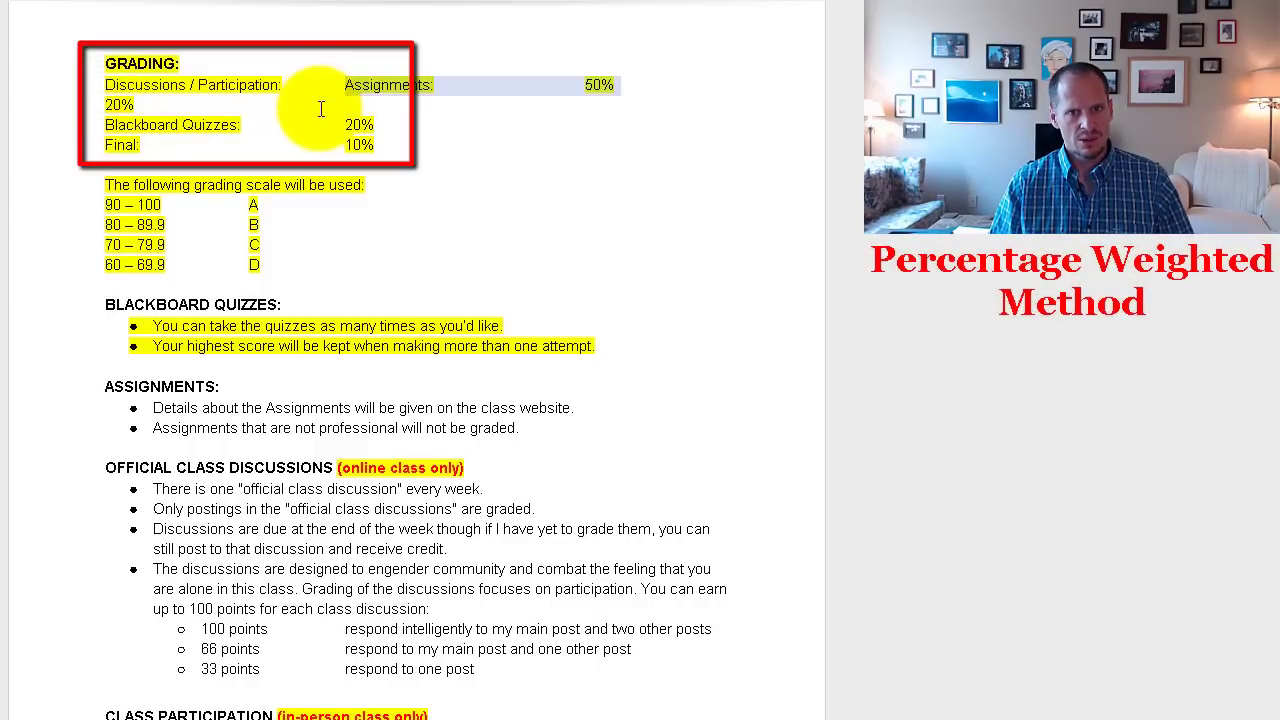
pyautogui.hotkey('ctrl', 'z')
# Highlight the discussions and quizzes lines, followed by the whole list of weighted grading categories in the syllabus.
pyautogui.moveTo(102, 106); pyautogui.dragTo(376, 110)
pyautogui.moveTo(102, 126); pyautogui.dragTo(370, 130)
pyautogui.moveTo(102, 146); pyautogui.dragTo(94, 85)
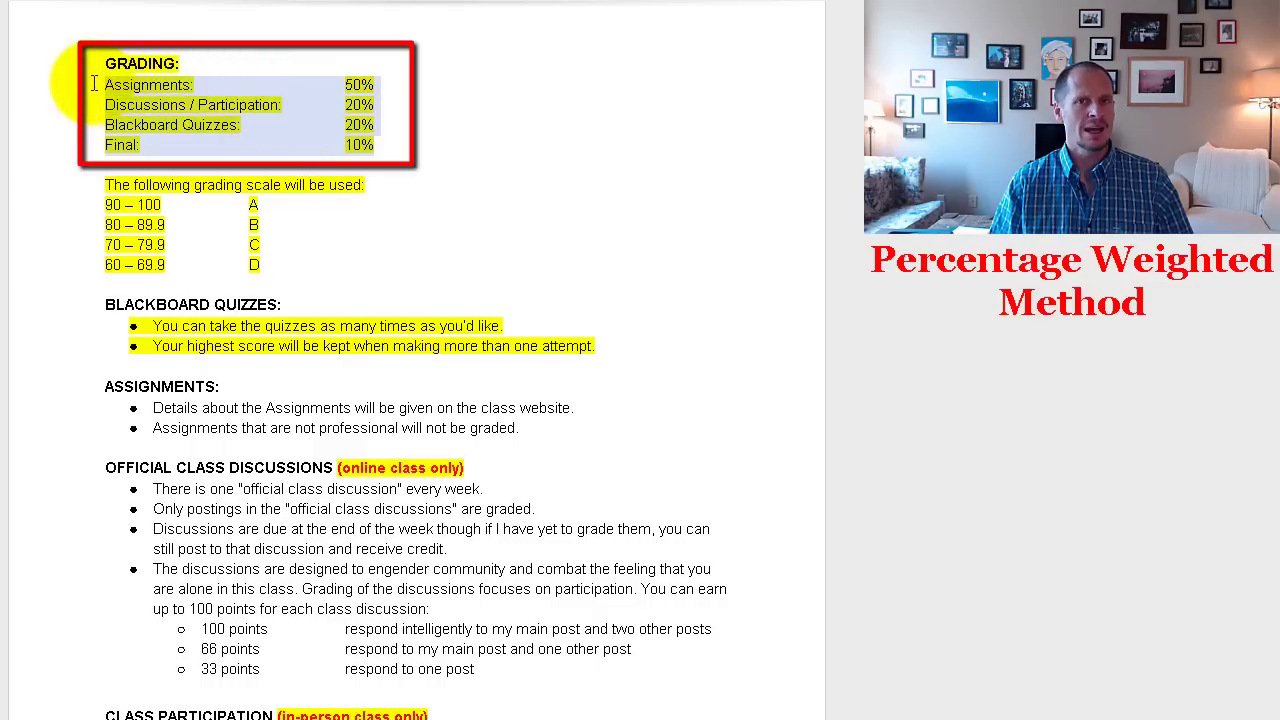
pyautogui.click(510, 138)
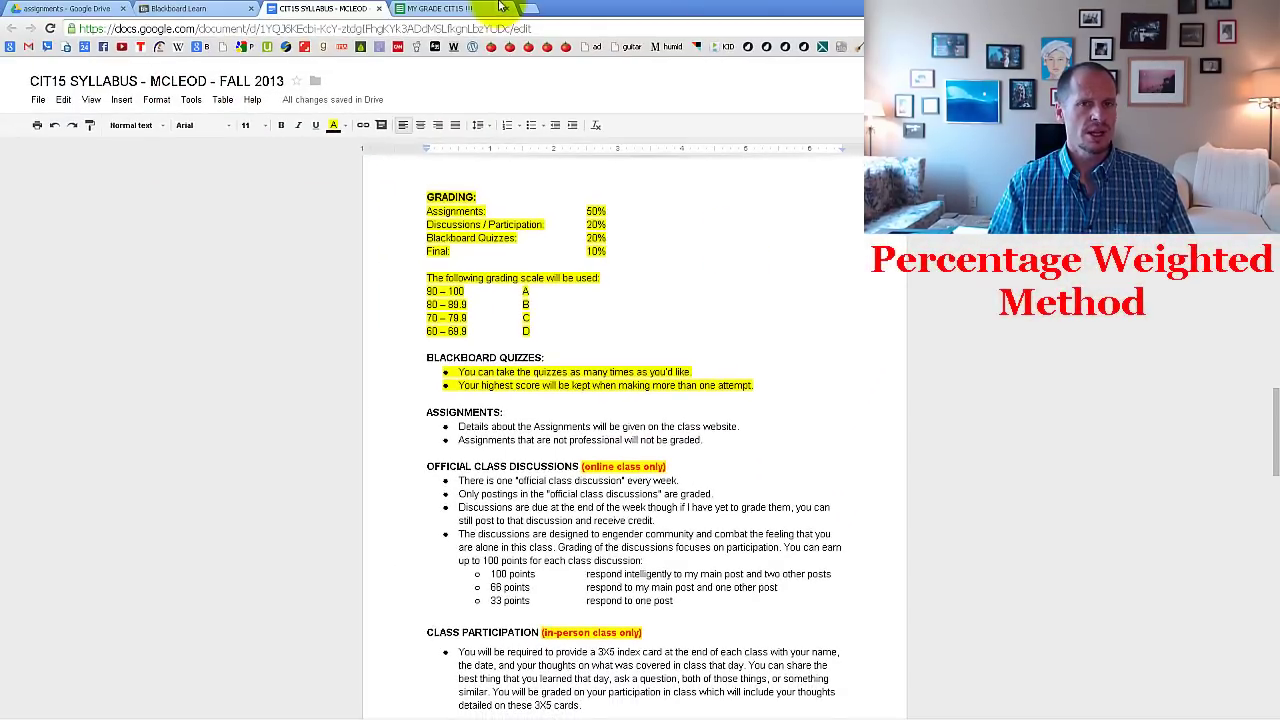
# Open the MY GRADE CIT15 spreadsheet and display all of its formulas.
pyautogui.click(452, 8)
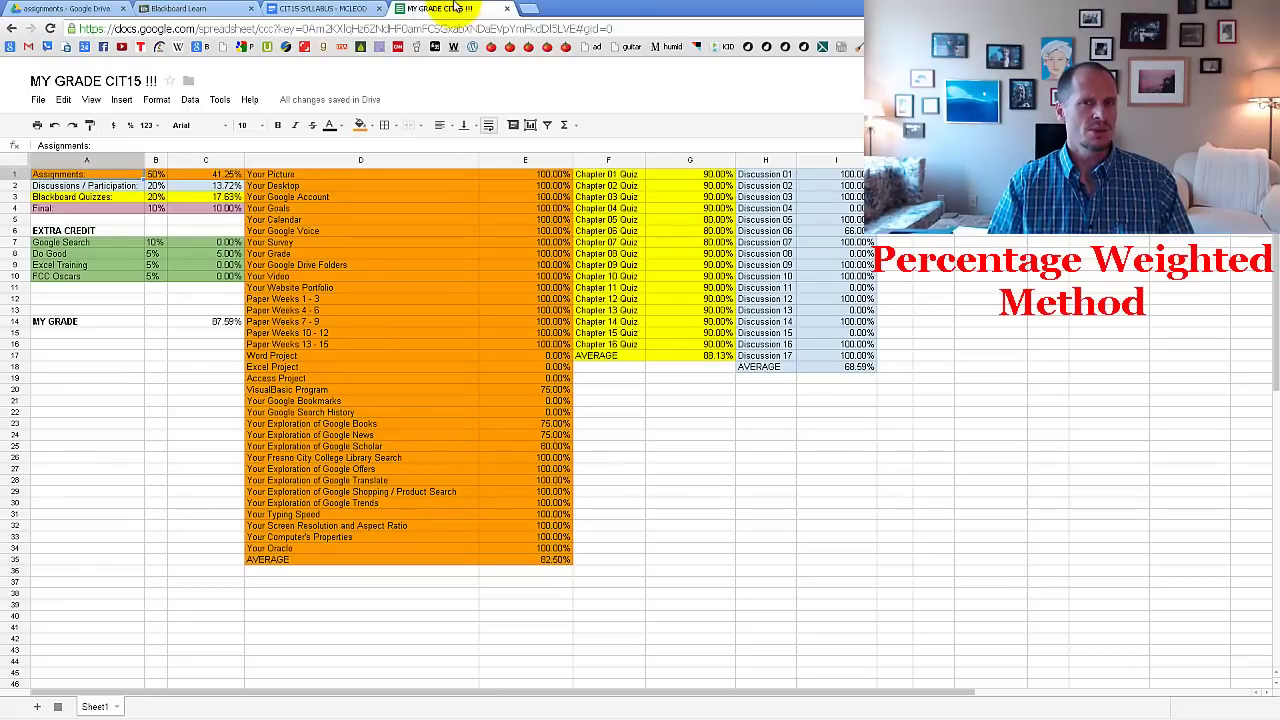
pyautogui.click(90, 100)
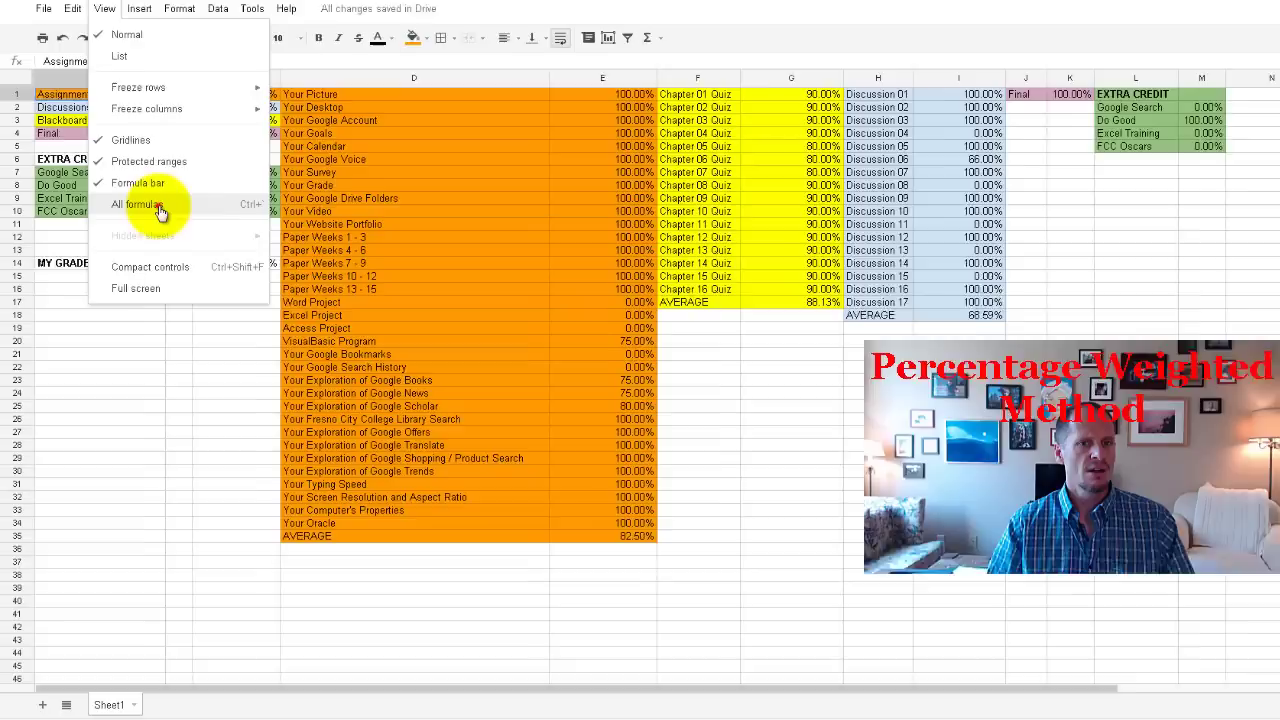
pyautogui.click(119, 270)
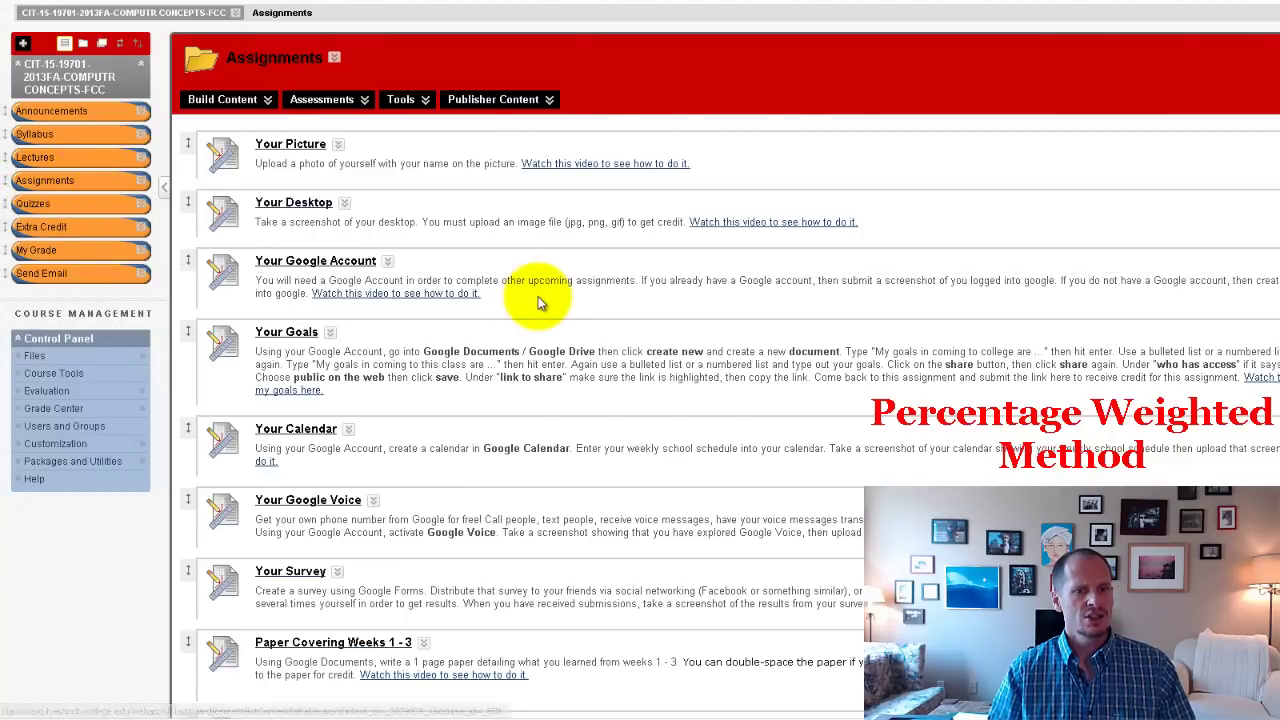
# Open the file linked in Blackboard's Your Grade assignment and look over its assignment entries in column A.
pyautogui.scroll(-5, 520, 285)
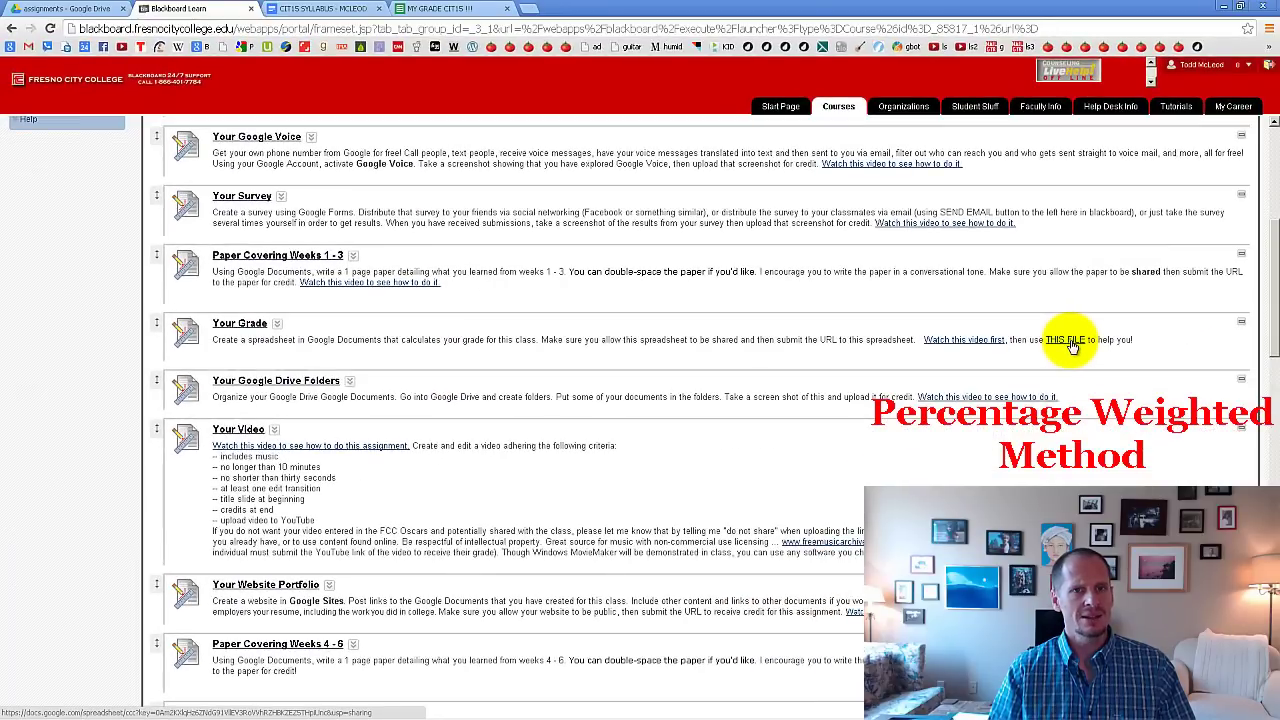
pyautogui.click(1066, 340)
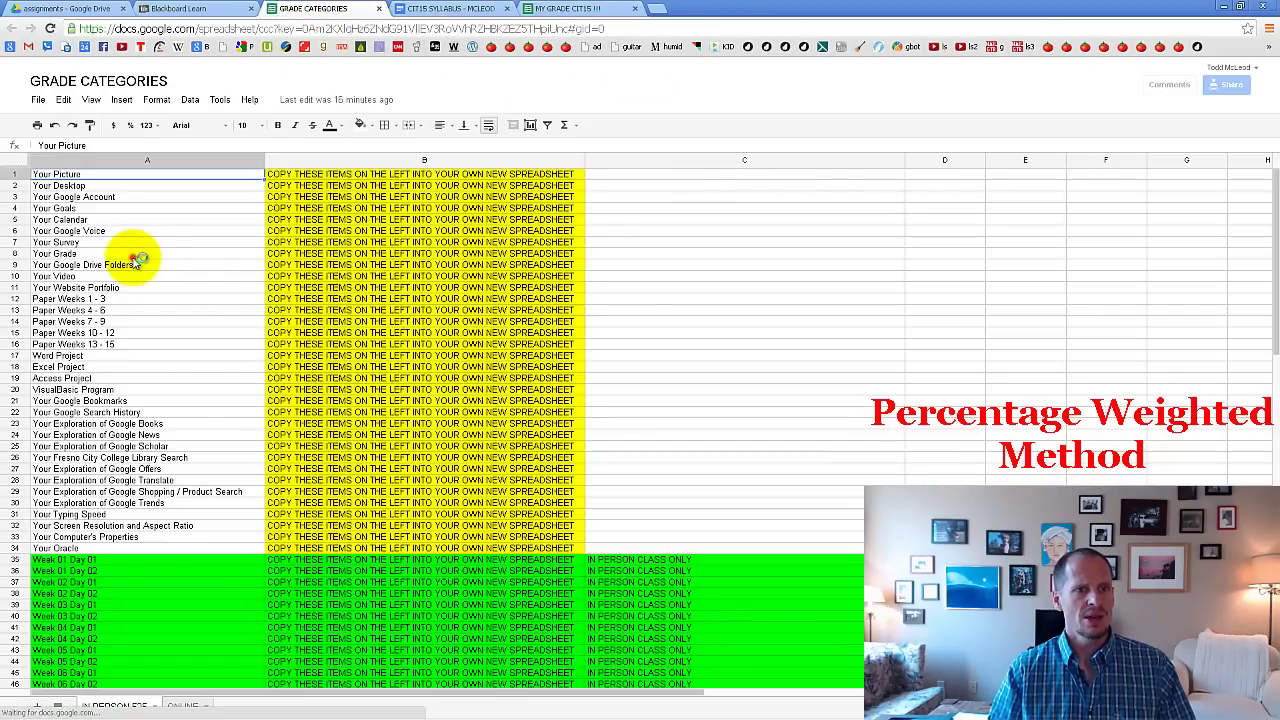
pyautogui.click(126, 255)
pyautogui.click(106, 389)
pyautogui.click(107, 424)
# Select the Chapter 01 to Chapter 16 Quiz entries in column A of the GRADE CATEGORIES spreadsheet.
pyautogui.scroll(-10, 110, 414)
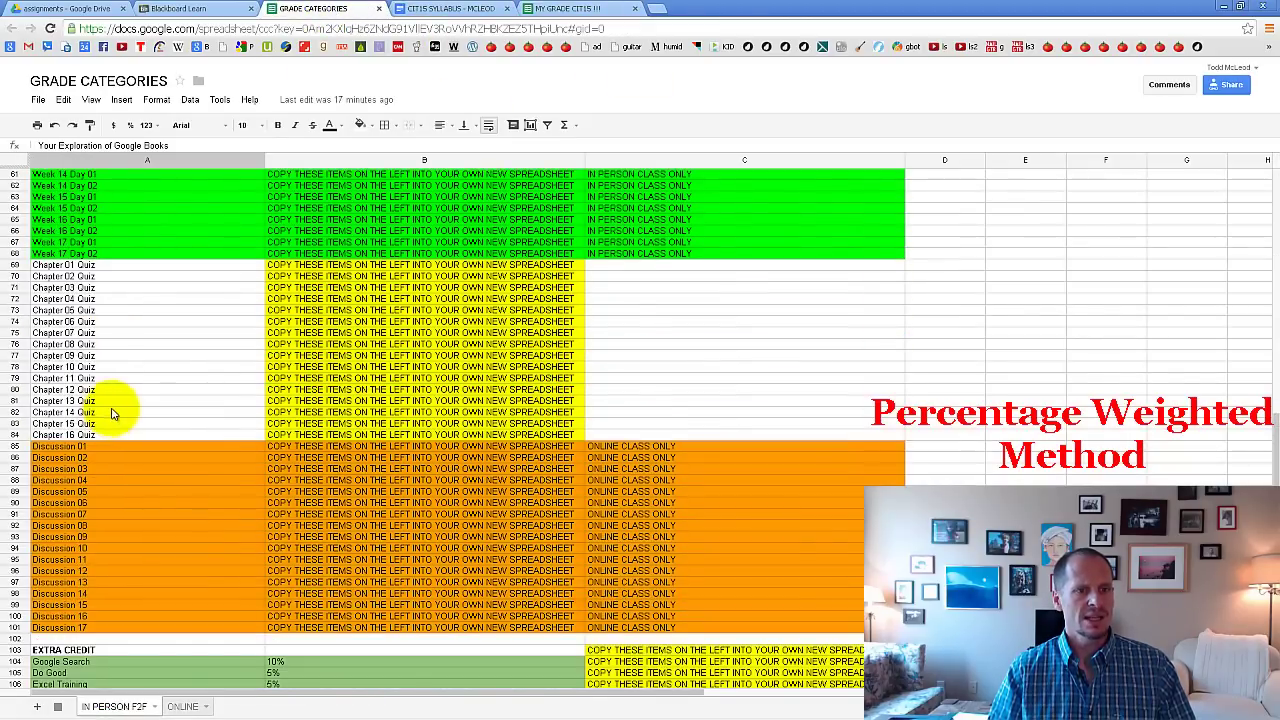
pyautogui.moveTo(126, 433); pyautogui.dragTo(136, 272)
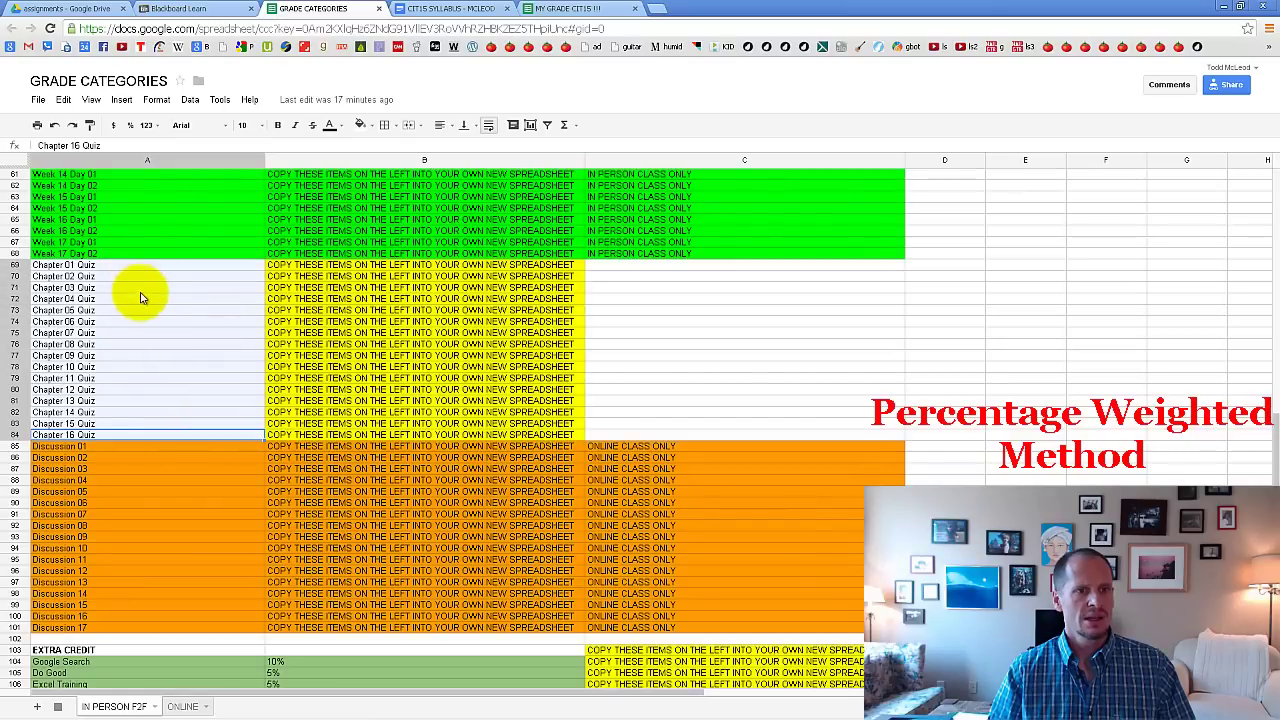
pyautogui.rightClick(140, 296)
# Examine the list of assignment entries in column D of the MY GRADE CIT15 spreadsheet.
pyautogui.click(545, 10)
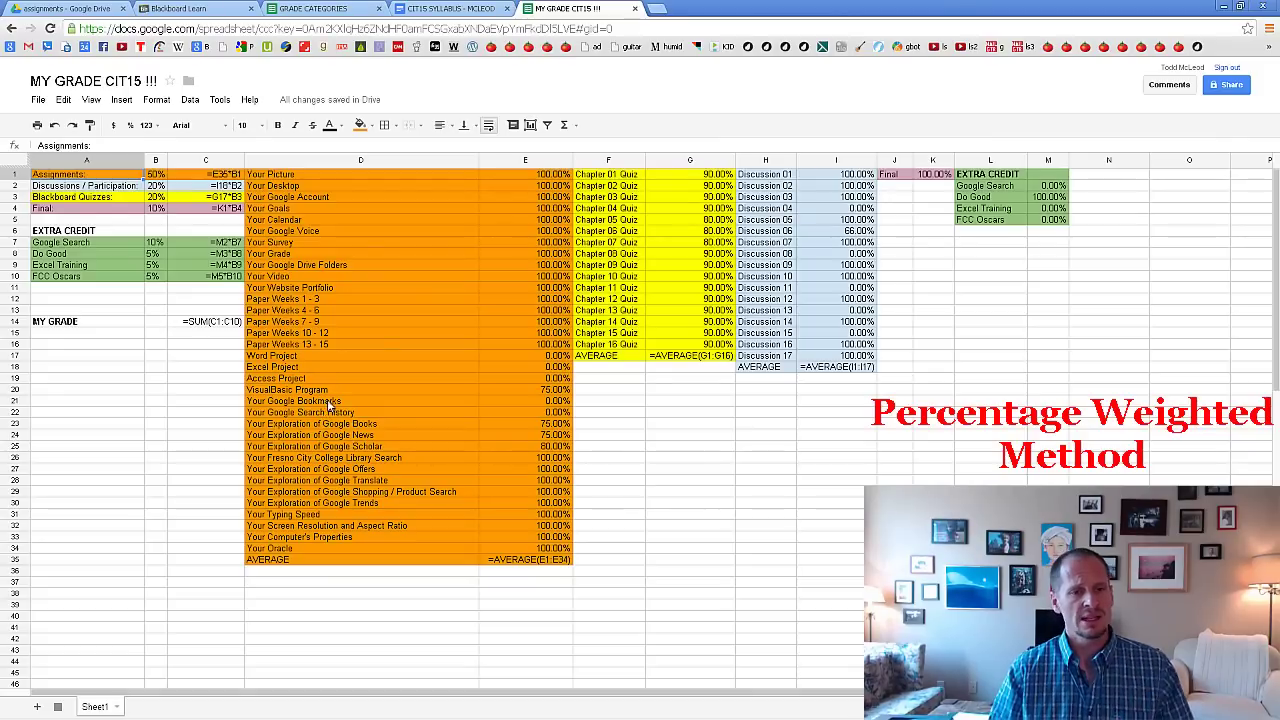
pyautogui.click(327, 392)
pyautogui.click(331, 457)
pyautogui.click(335, 436)
pyautogui.click(340, 414)
pyautogui.click(345, 457)
pyautogui.click(341, 435)
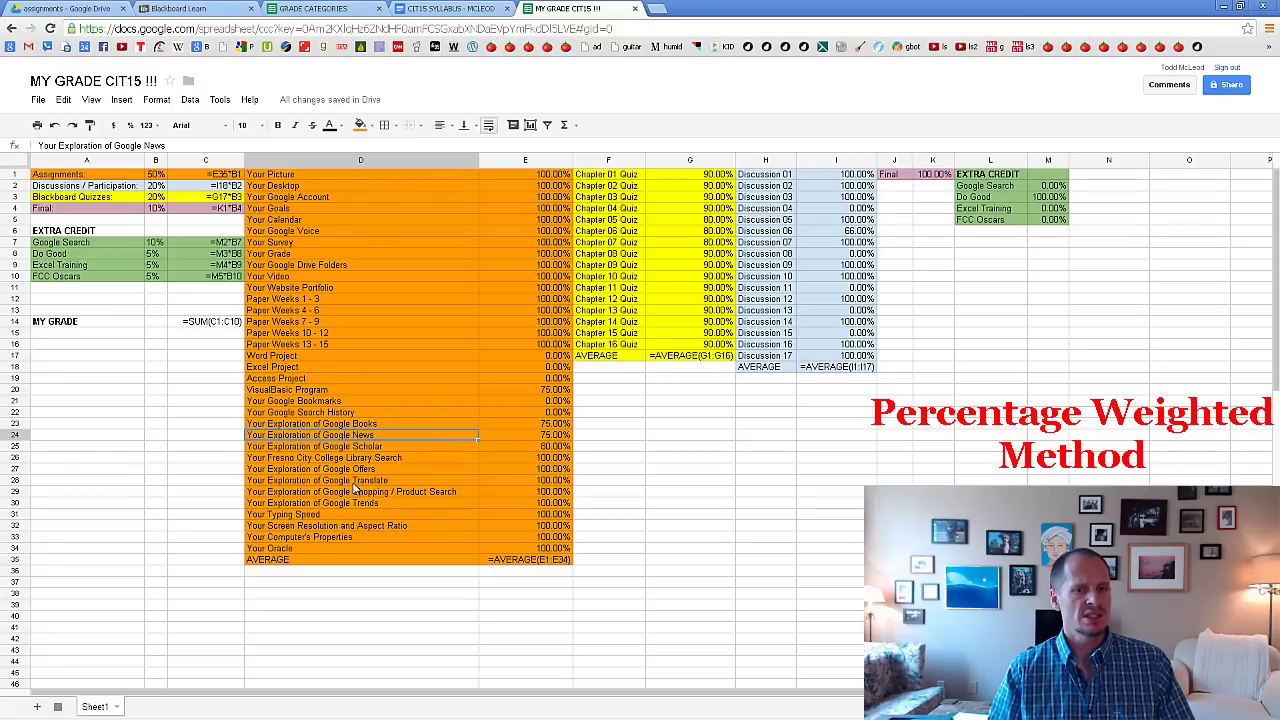
# Return to the GRADE CATEGORIES spreadsheet and review the assignment entries at the start of column A.
pyautogui.click(330, 8)
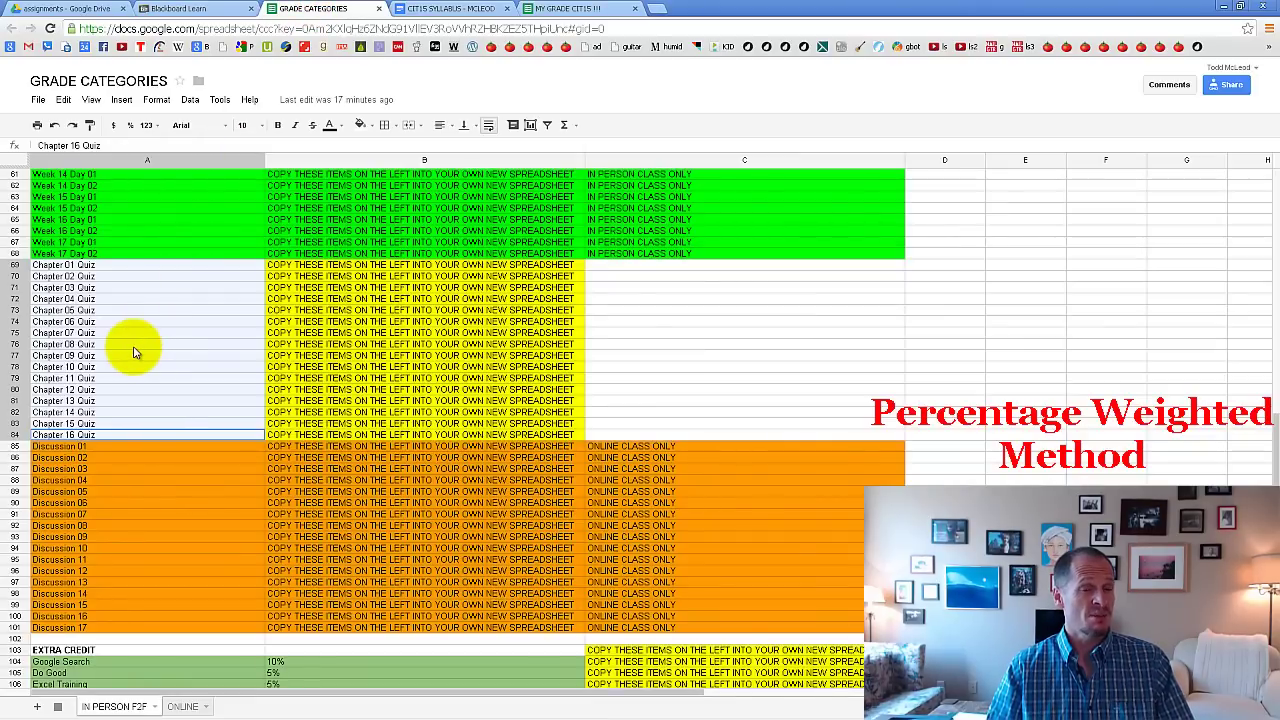
pyautogui.scroll(20, 135, 352)
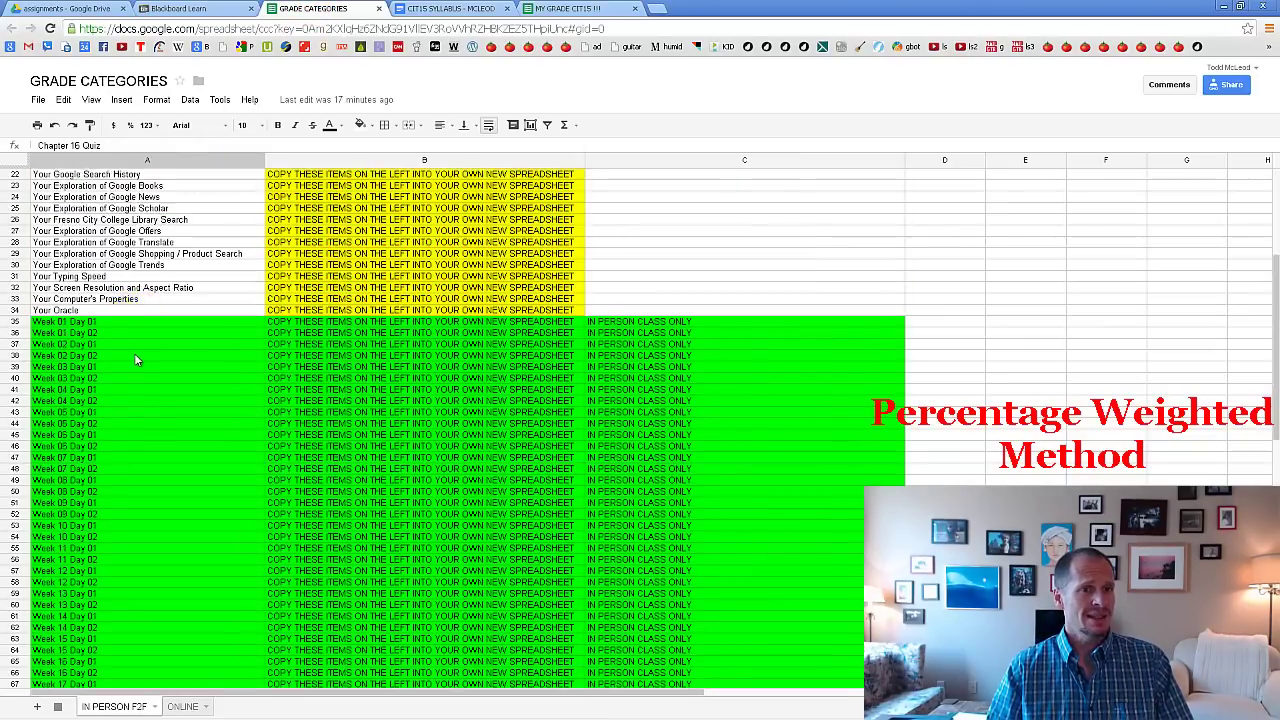
pyautogui.click(136, 312)
pyautogui.click(136, 435)
pyautogui.click(138, 468)
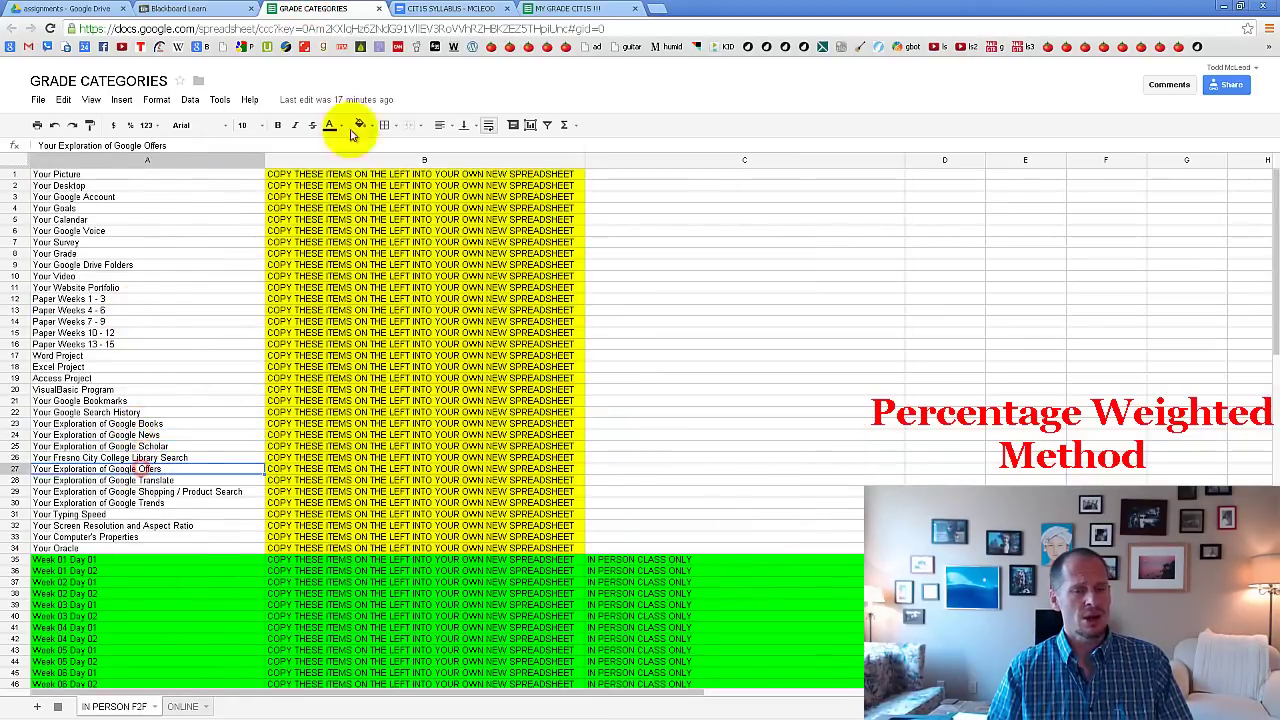
# Compare the MY GRADE CIT15 layout with the GRADE CATEGORIES file and Blackboard's Your Grade assignment description.
pyautogui.click(570, 8)
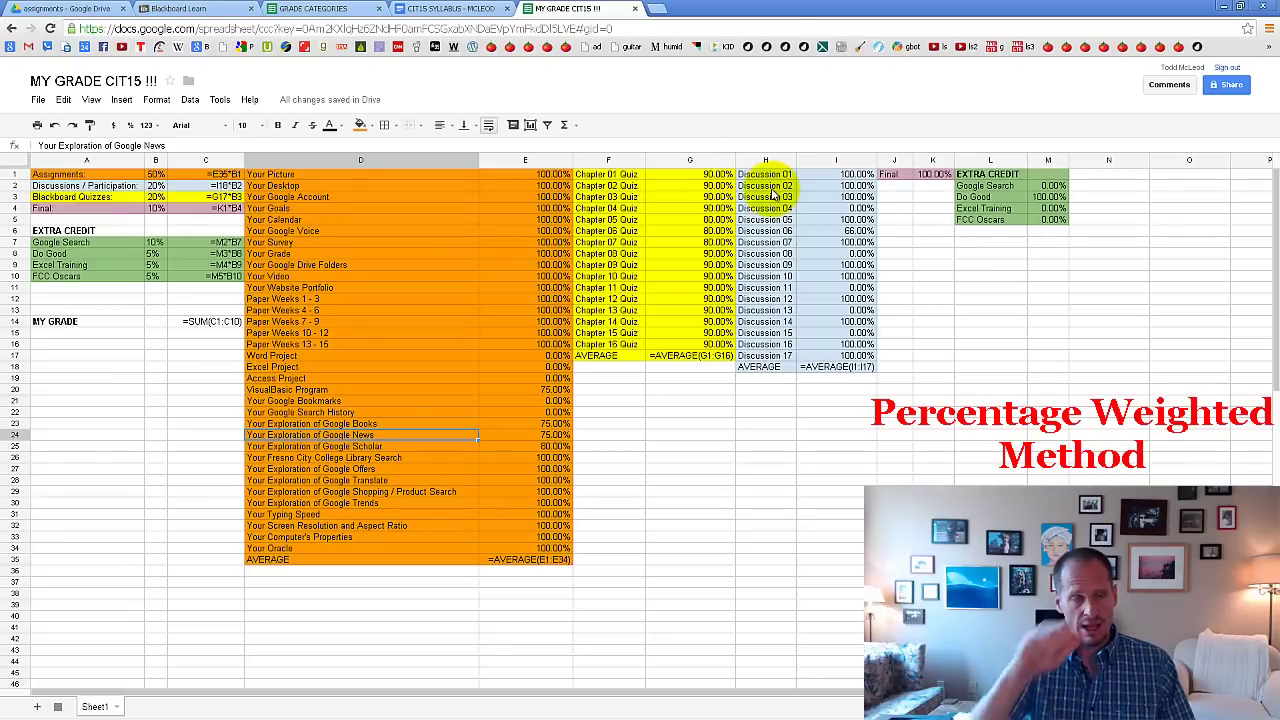
pyautogui.click(305, 8)
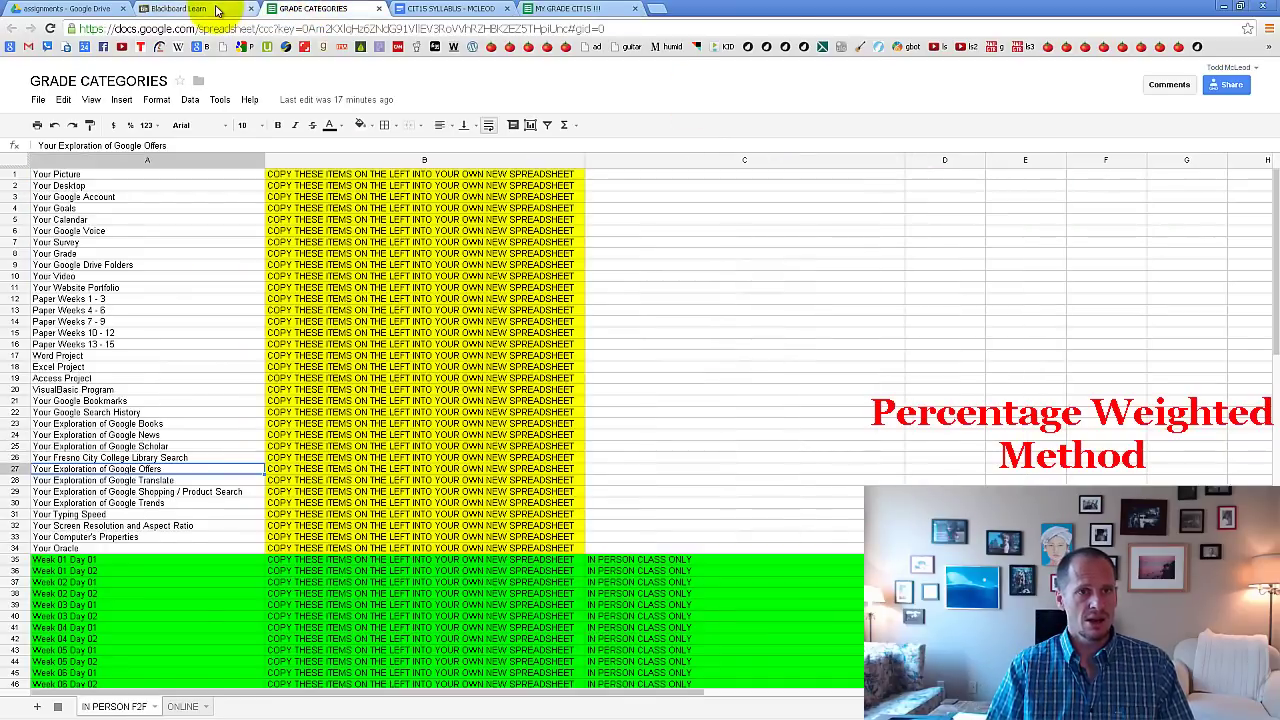
pyautogui.click(218, 10)
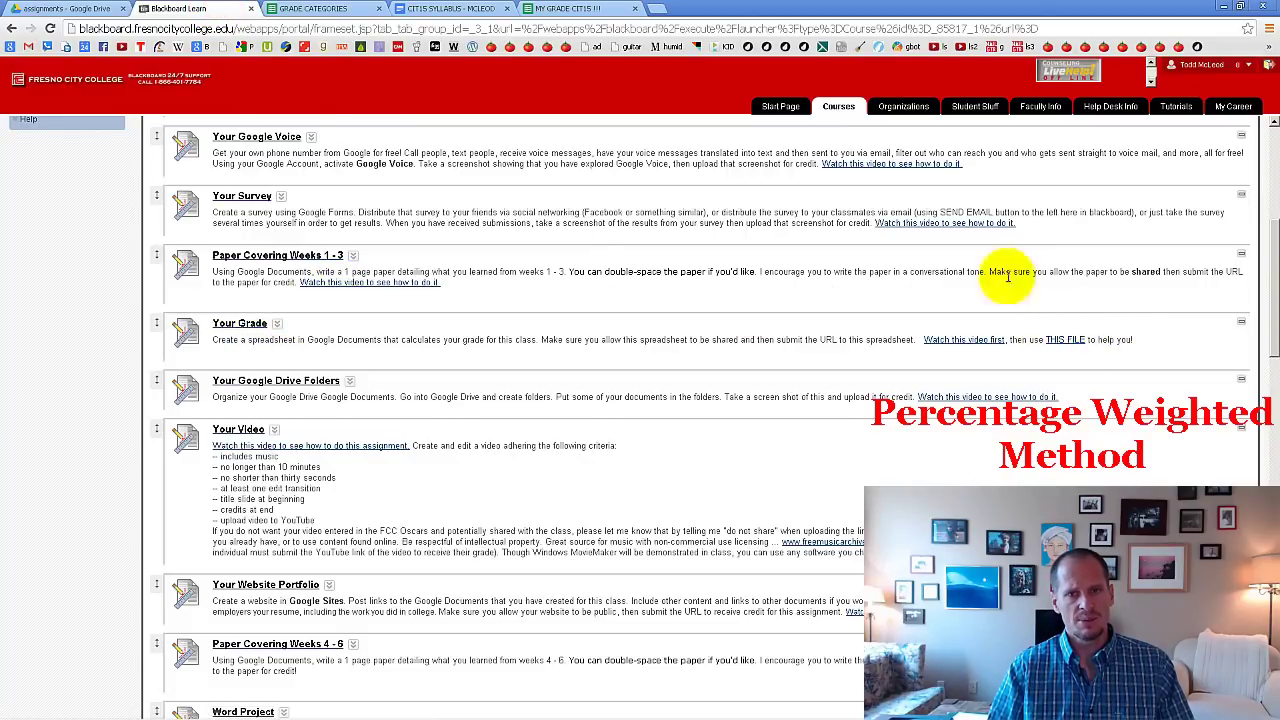
pyautogui.click(353, 7)
pyautogui.click(580, 8)
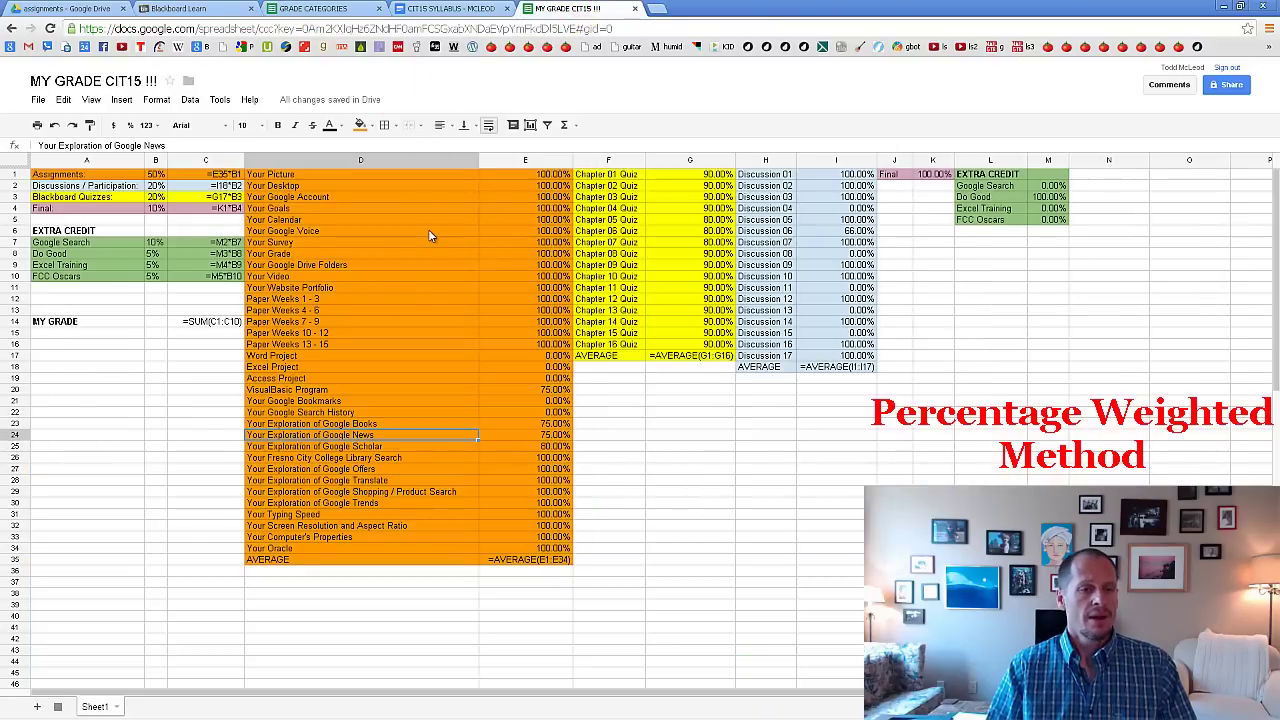
pyautogui.click(820, 472)
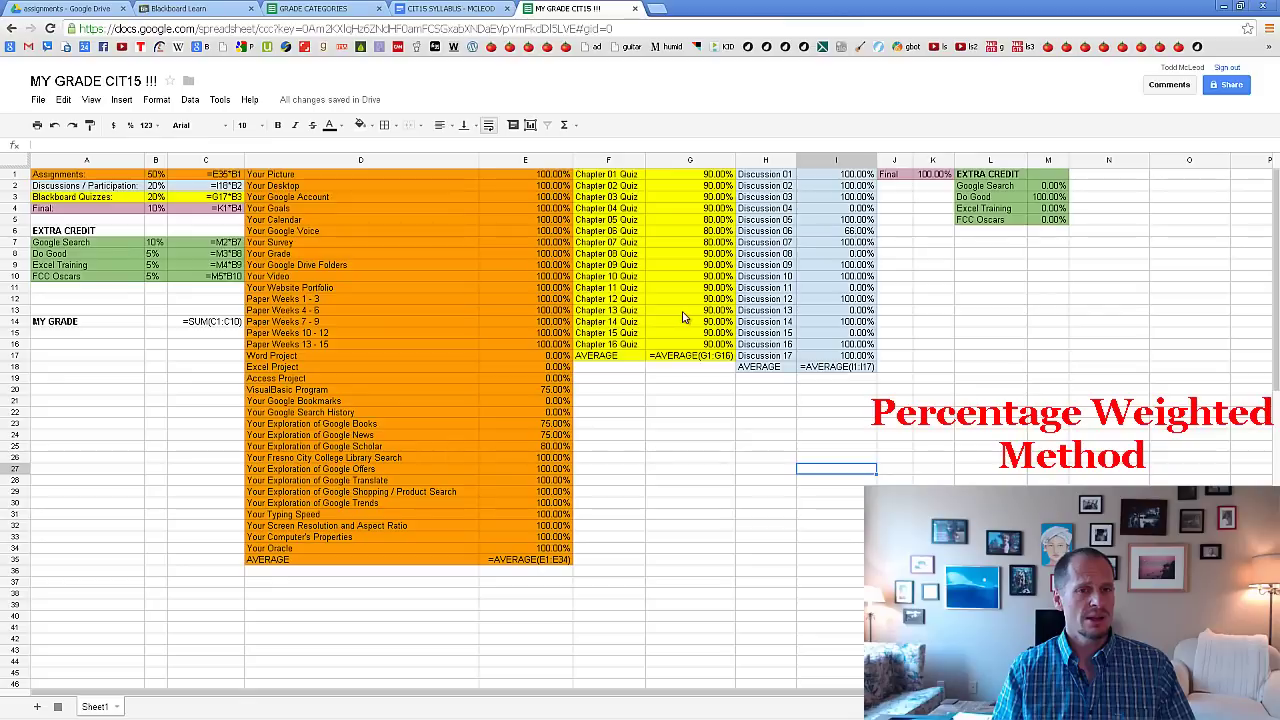
# Copy the Chapter 01 Quiz to Chapter 16 Quiz entries from column A of the GRADE CATEGORIES spreadsheet.
pyautogui.click(316, 9)
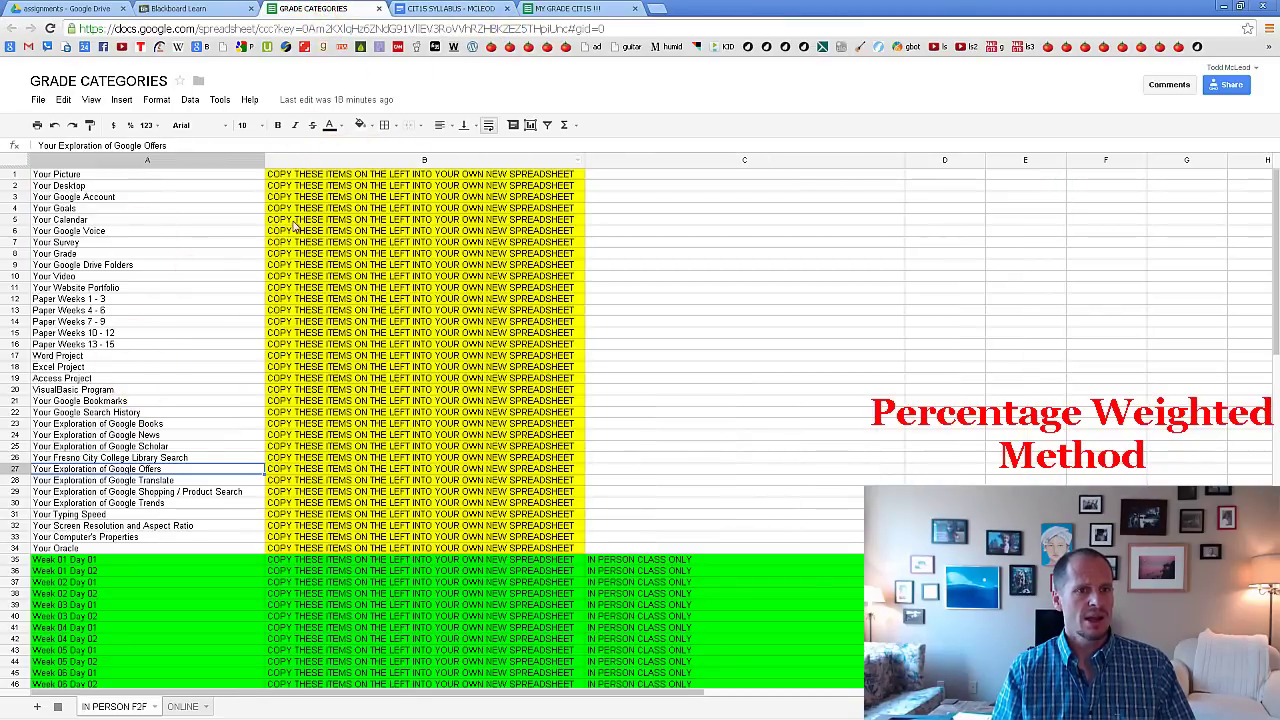
pyautogui.scroll(-4, 180, 423)
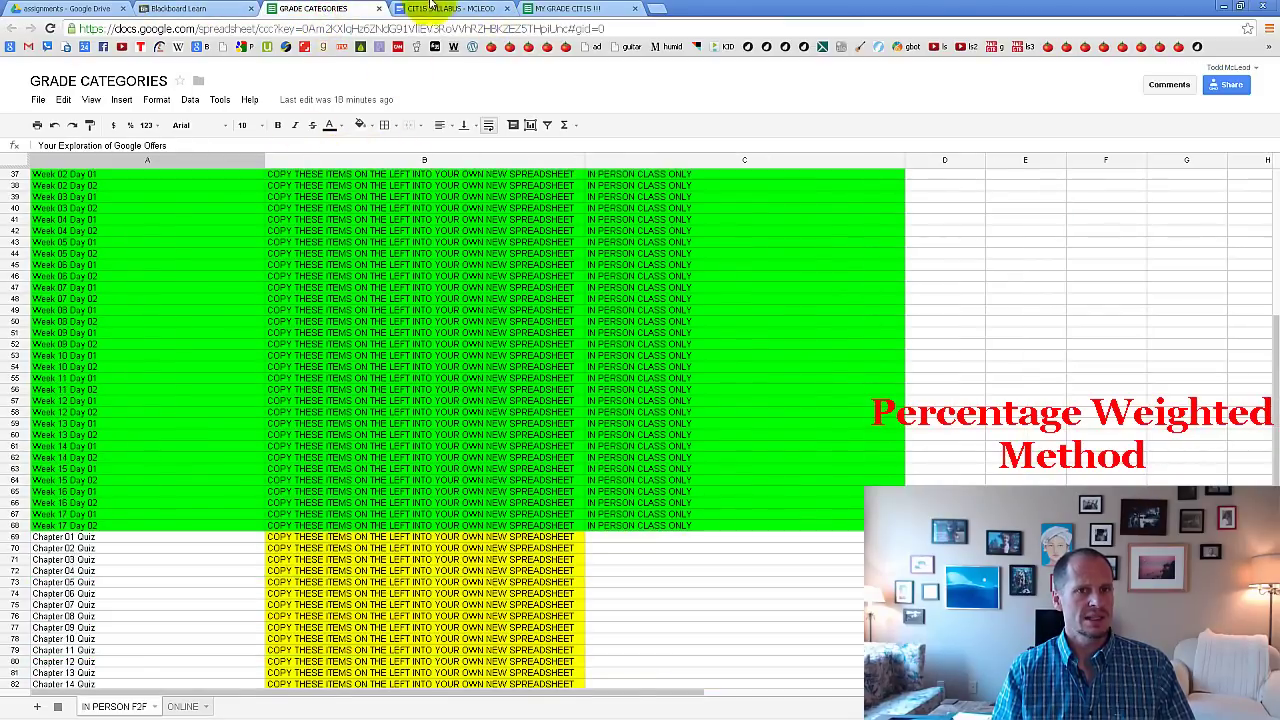
pyautogui.click(557, 8)
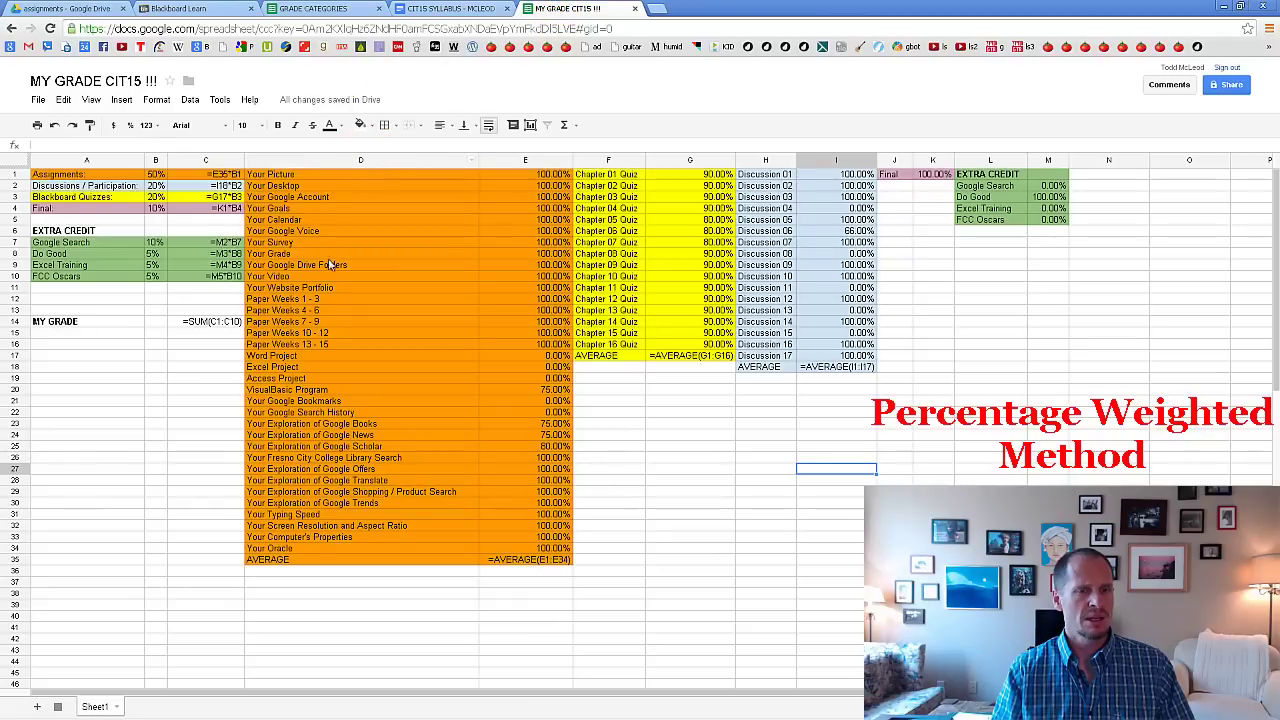
pyautogui.click(325, 8)
pyautogui.scroll(-3, 150, 520)
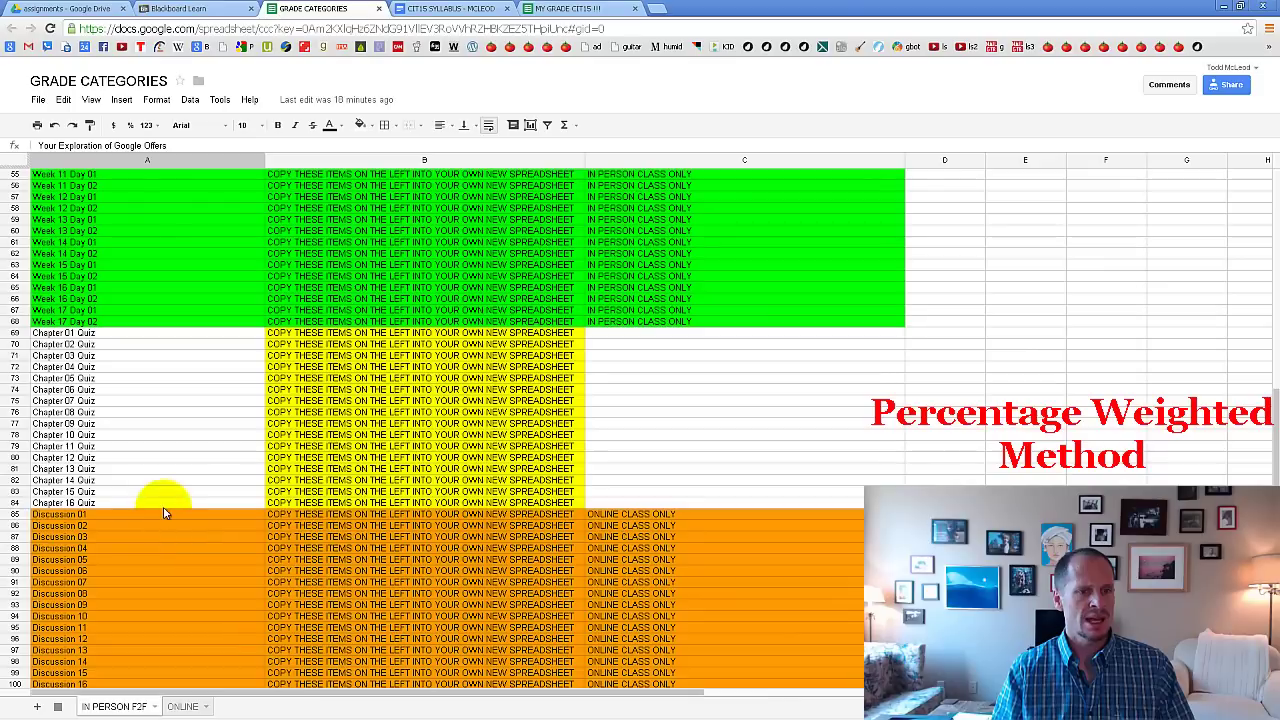
pyautogui.moveTo(167, 508); pyautogui.dragTo(164, 343)
pyautogui.rightClick(163, 353)
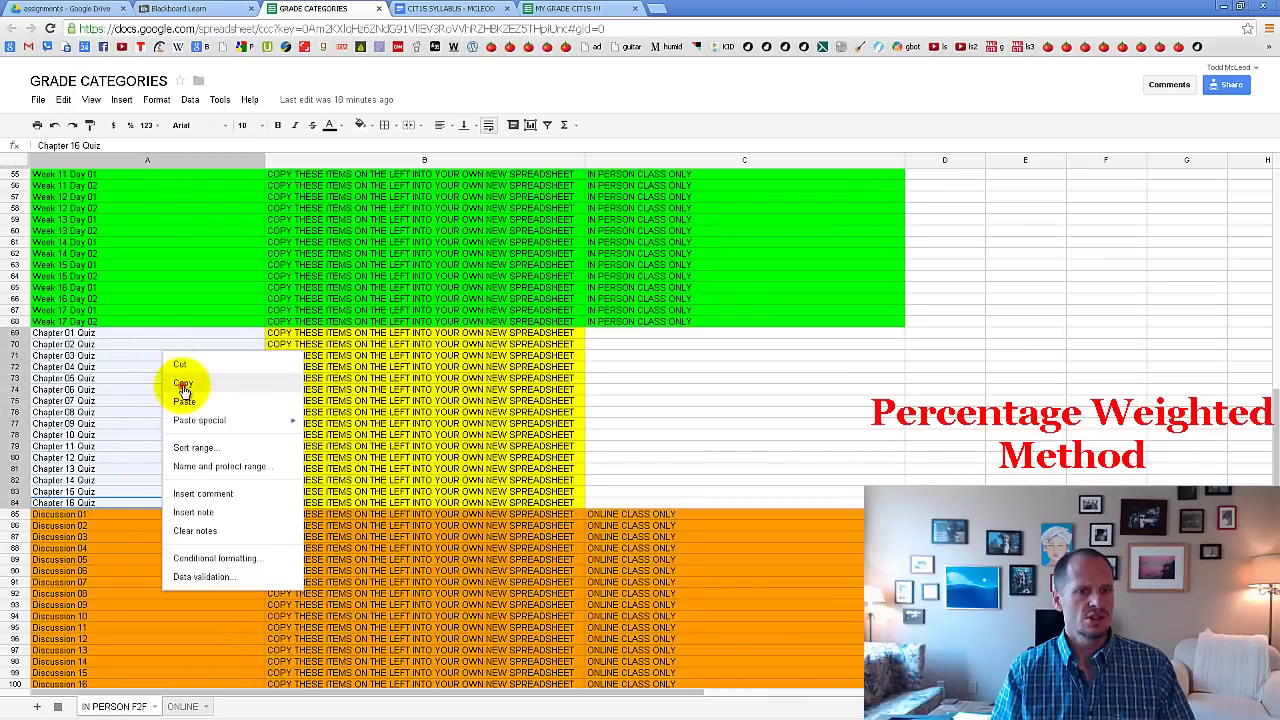
pyautogui.click(185, 383)
# Add a new sheet to the MY GRADE CIT15 spreadsheet and paste the quiz entries starting at cell F1.
pyautogui.click(560, 9)
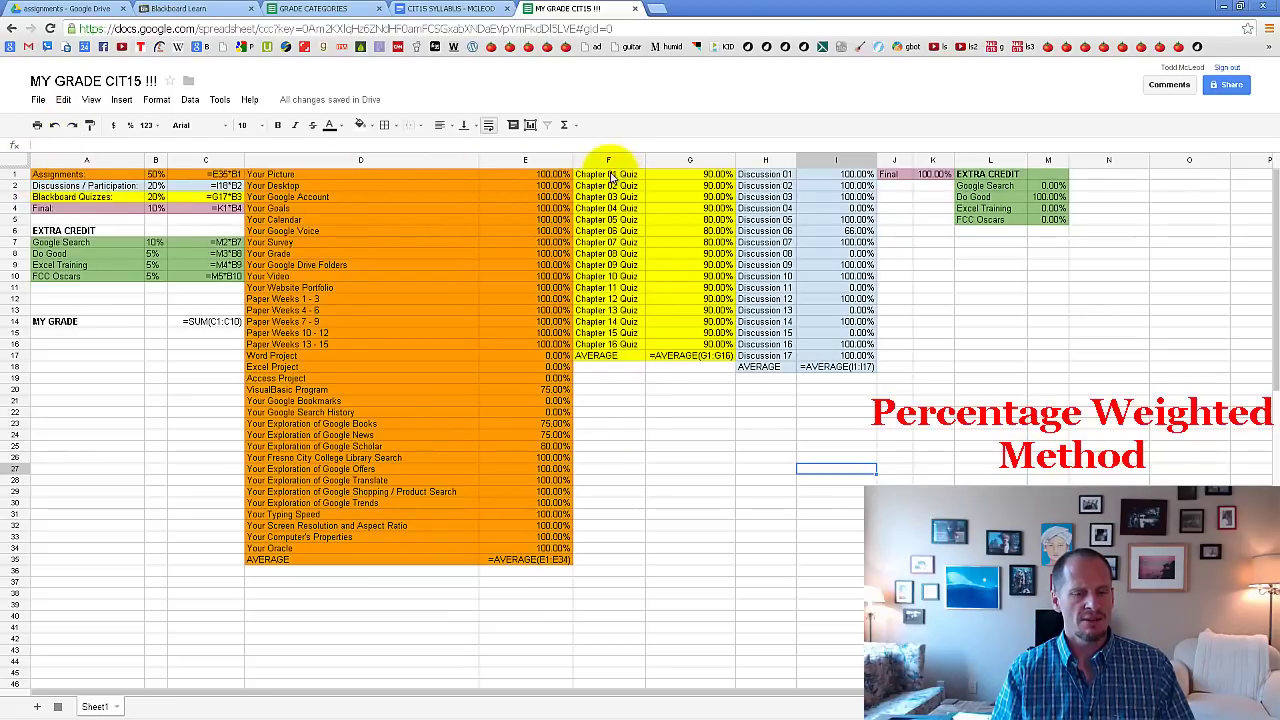
pyautogui.click(37, 708)
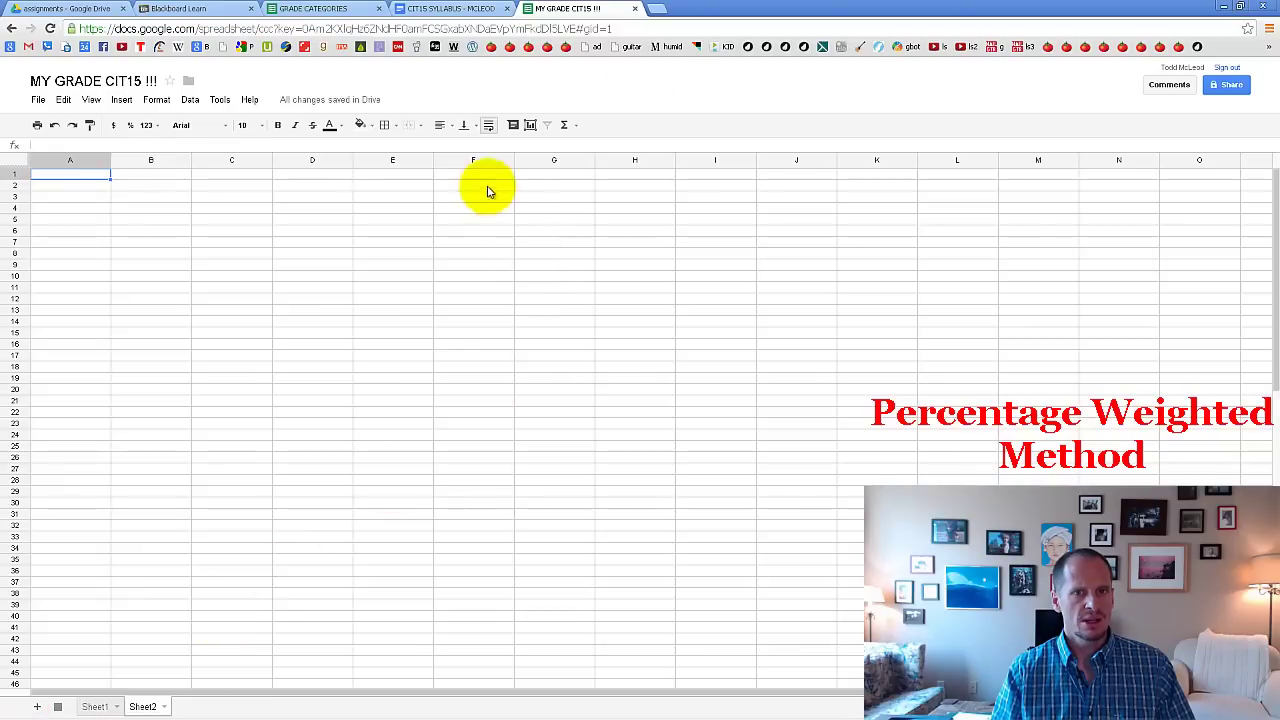
pyautogui.click(487, 176)
pyautogui.rightClick(484, 177)
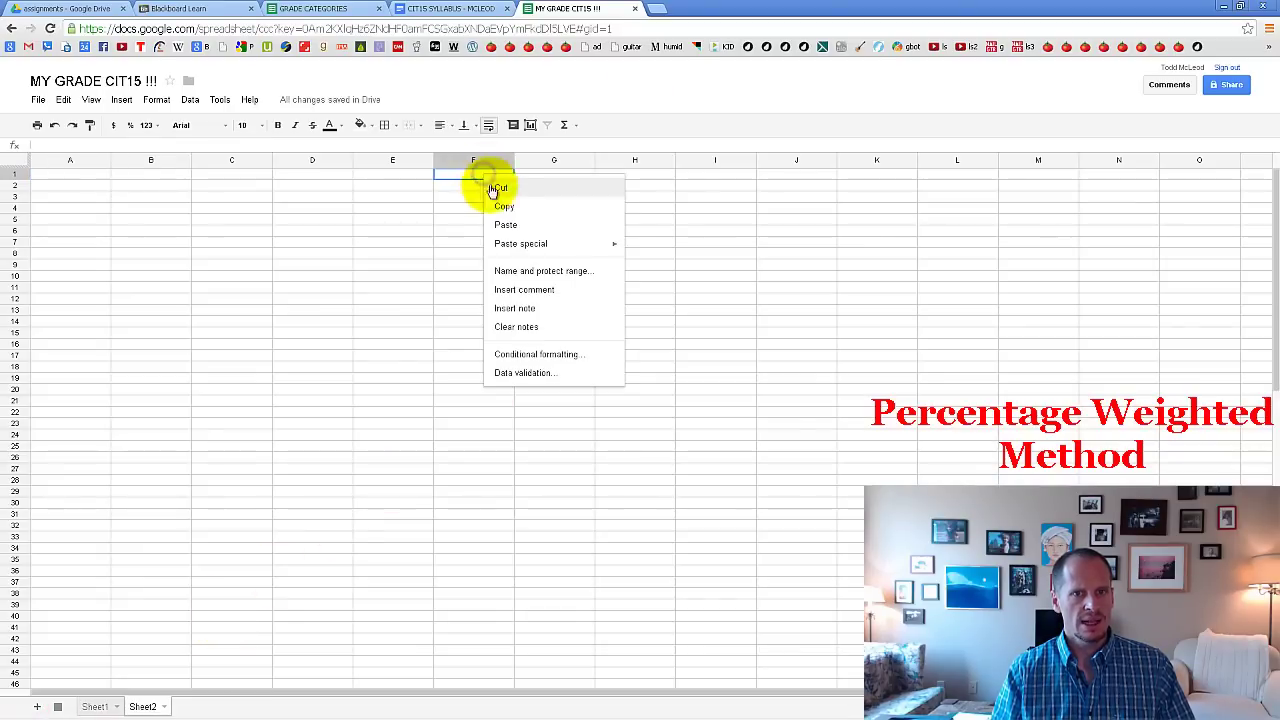
pyautogui.click(508, 220)
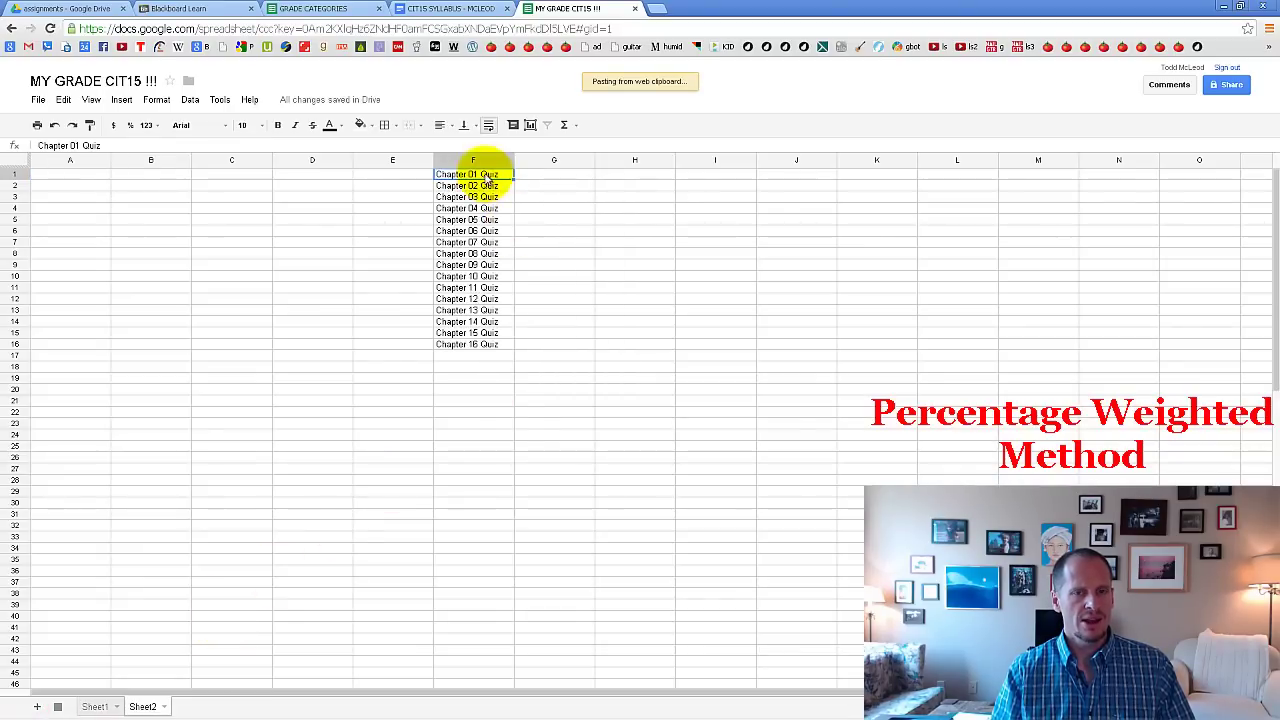
# Compare the quiz columns with Sheet1, and enter the label AVERAGE in cell F17 below the quiz list on Sheet2.
pyautogui.moveTo(103, 673)
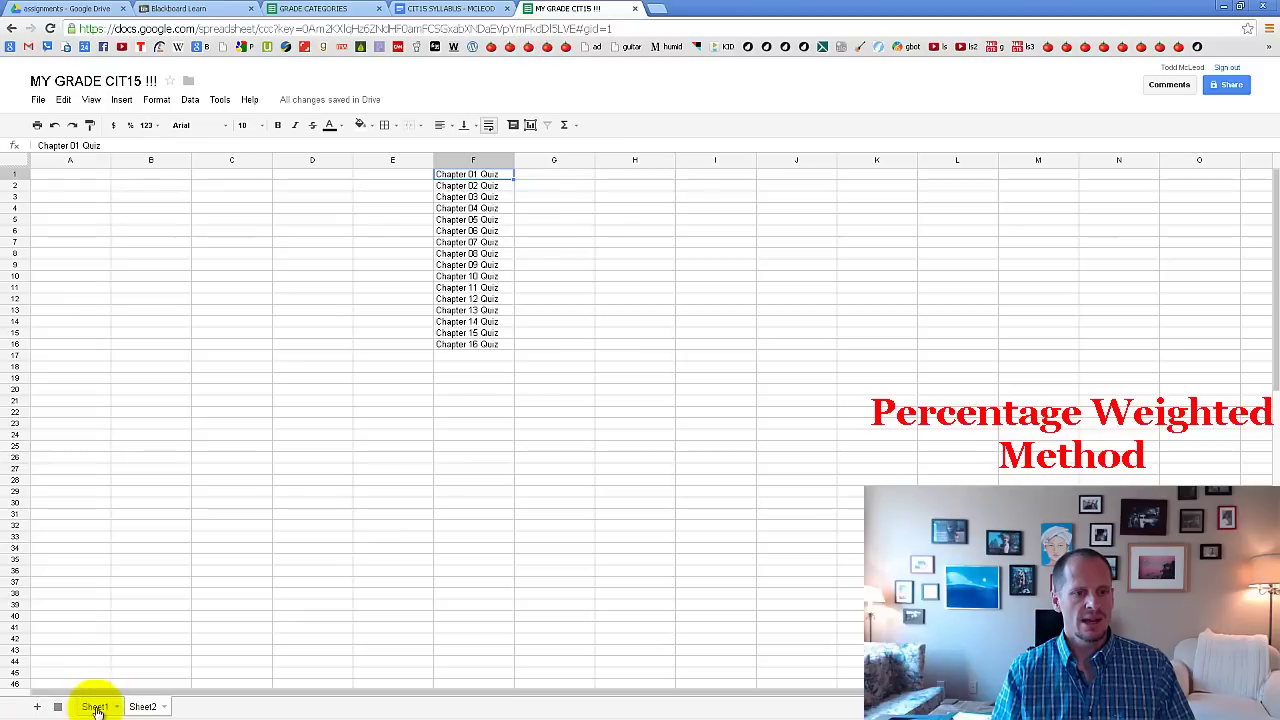
pyautogui.click(95, 707)
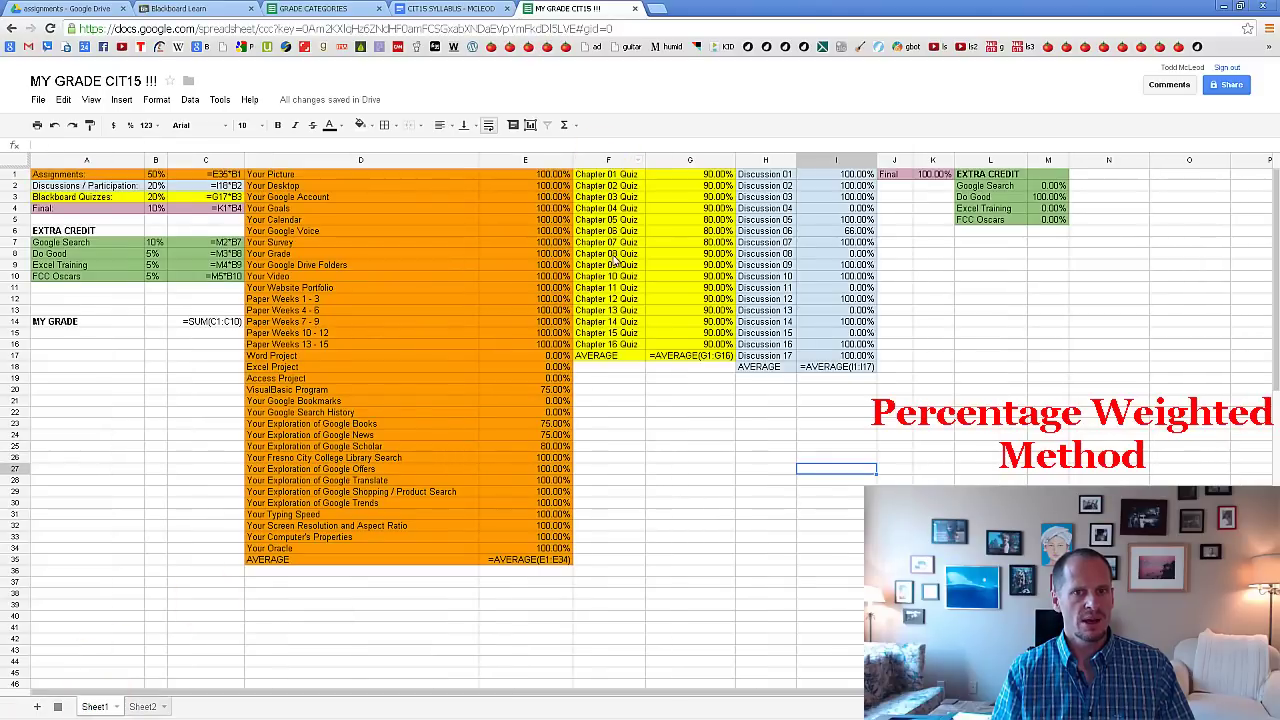
pyautogui.click(142, 707)
pyautogui.click(472, 176)
pyautogui.click(95, 707)
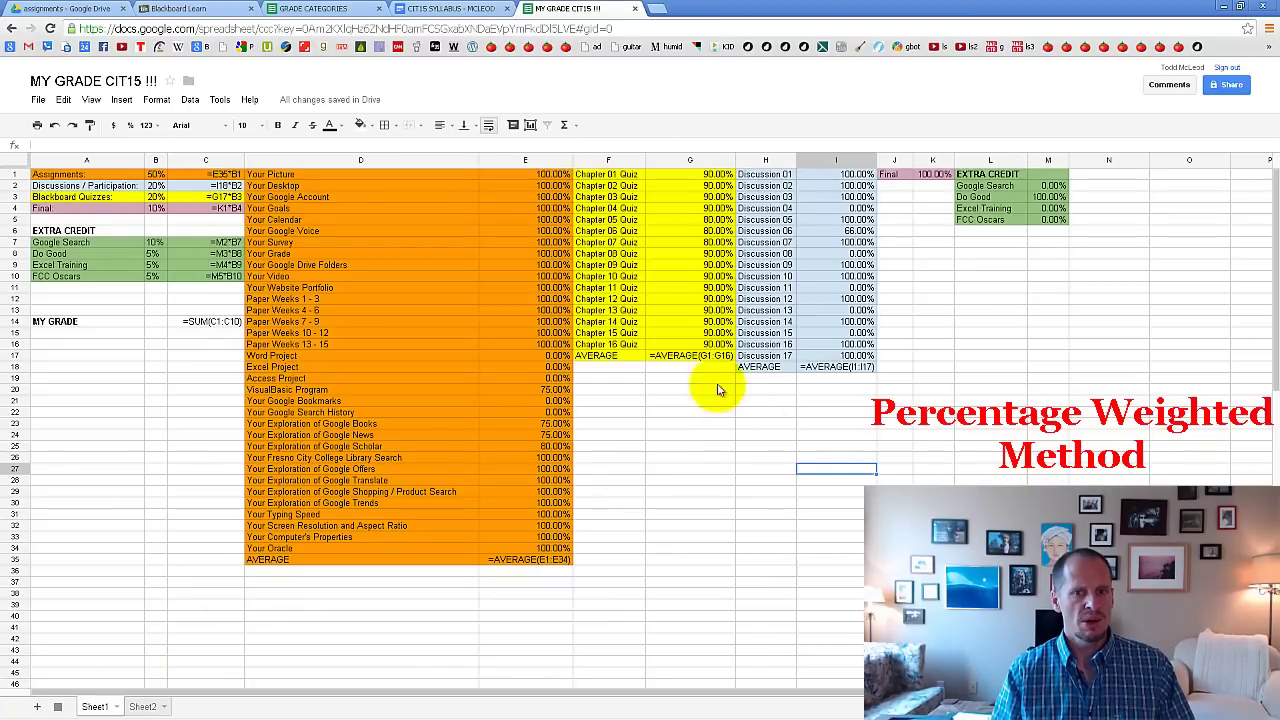
pyautogui.click(140, 707)
pyautogui.click(470, 357)
pyautogui.write('AVERAGE')
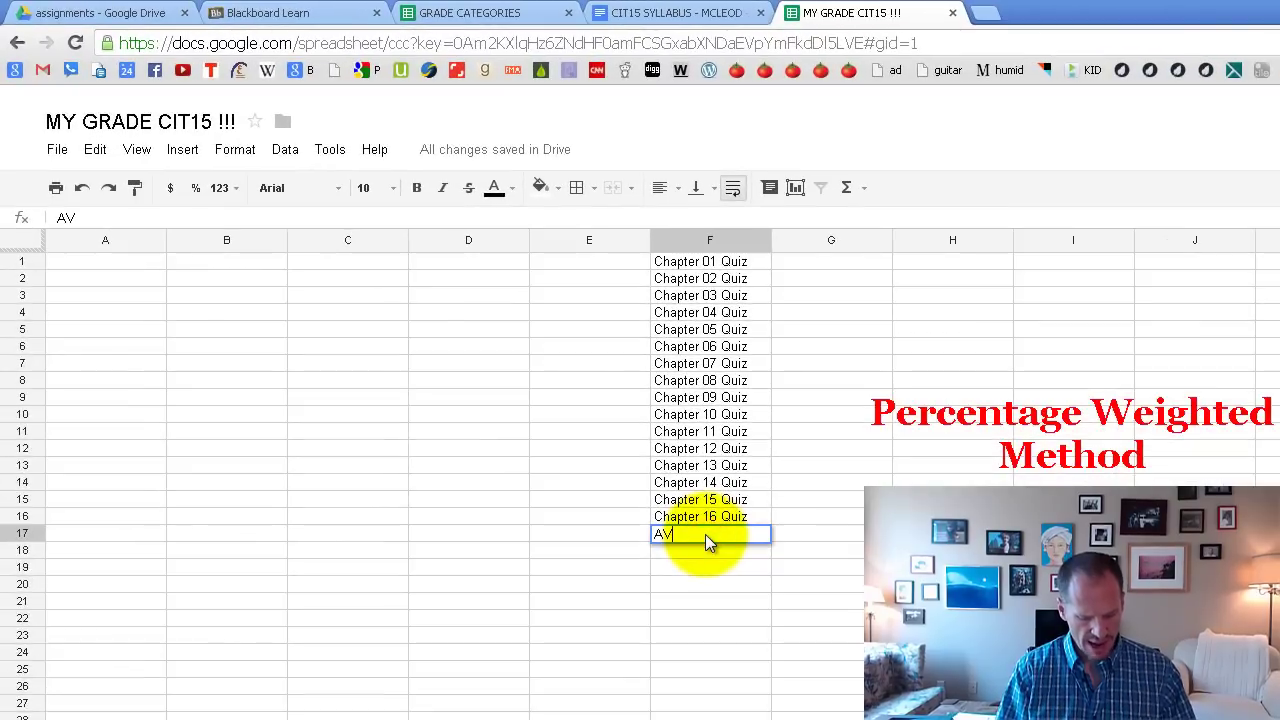
pyautogui.press('Return')
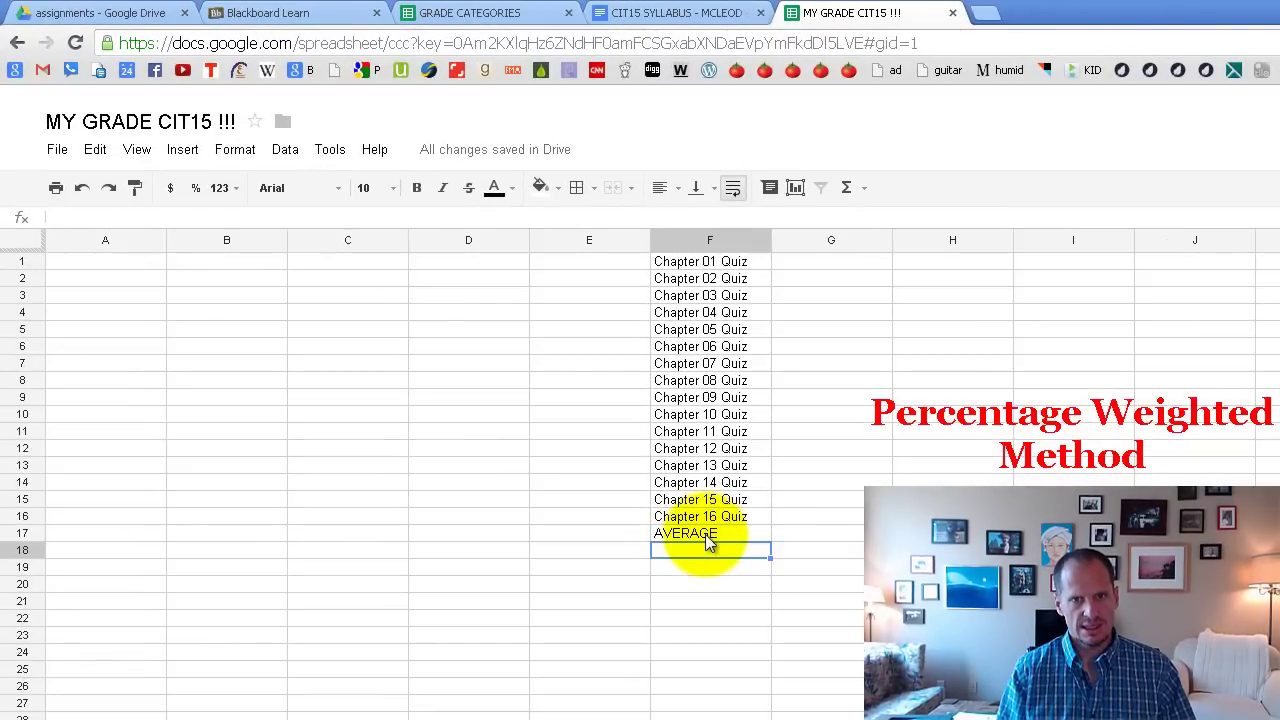
# Fill the quiz range F1:G17 with yellow and format column G as percentages.
pyautogui.moveTo(828, 533); pyautogui.dragTo(737, 257)
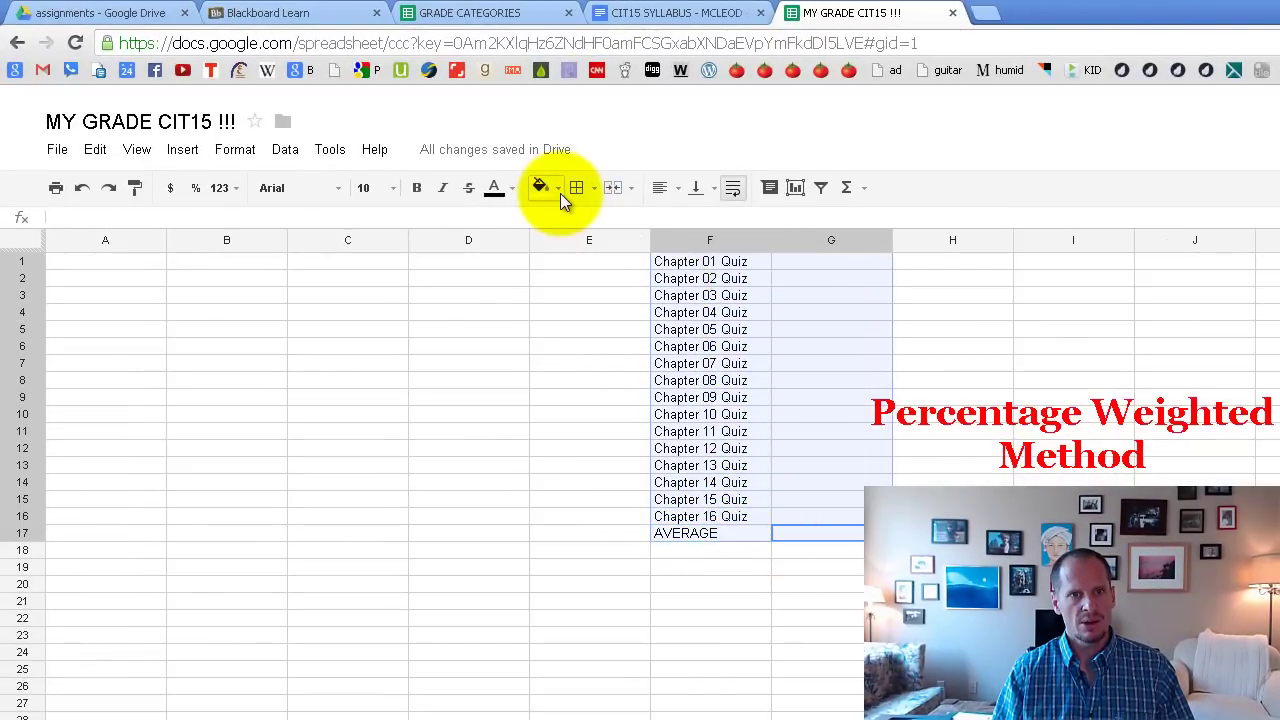
pyautogui.click(560, 193)
pyautogui.click(604, 276)
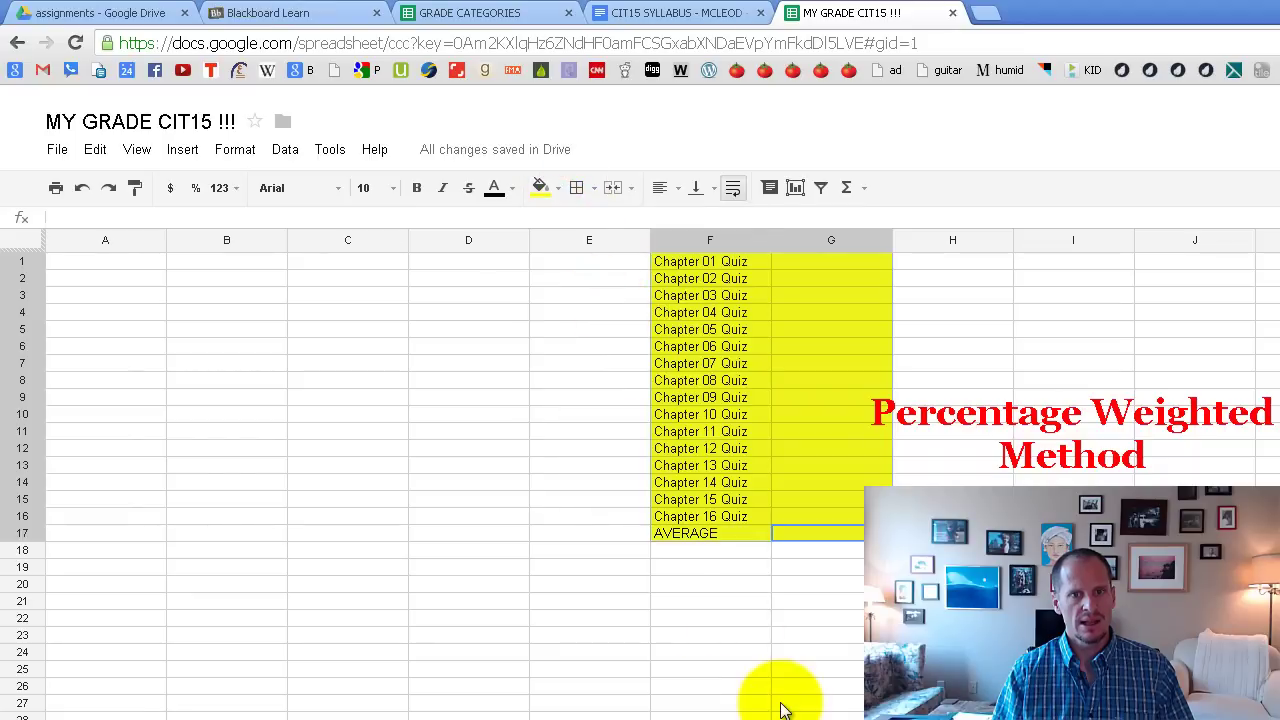
pyautogui.click(780, 702)
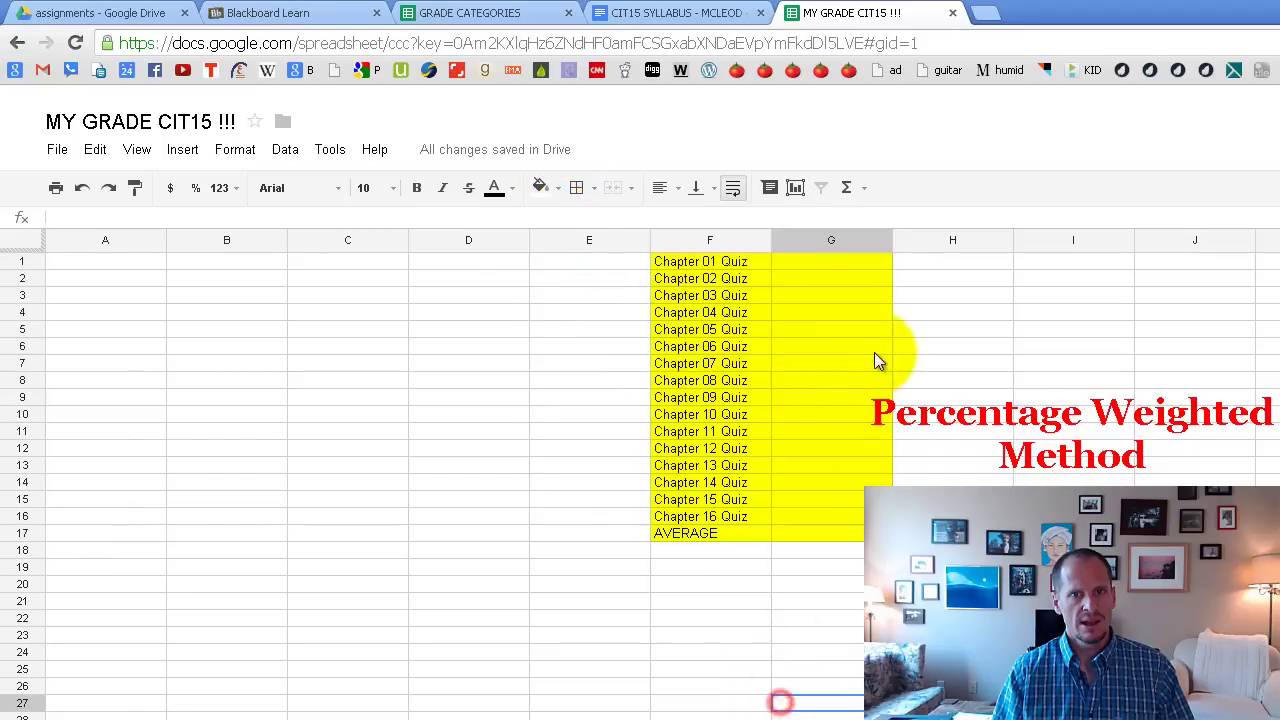
pyautogui.click(829, 240)
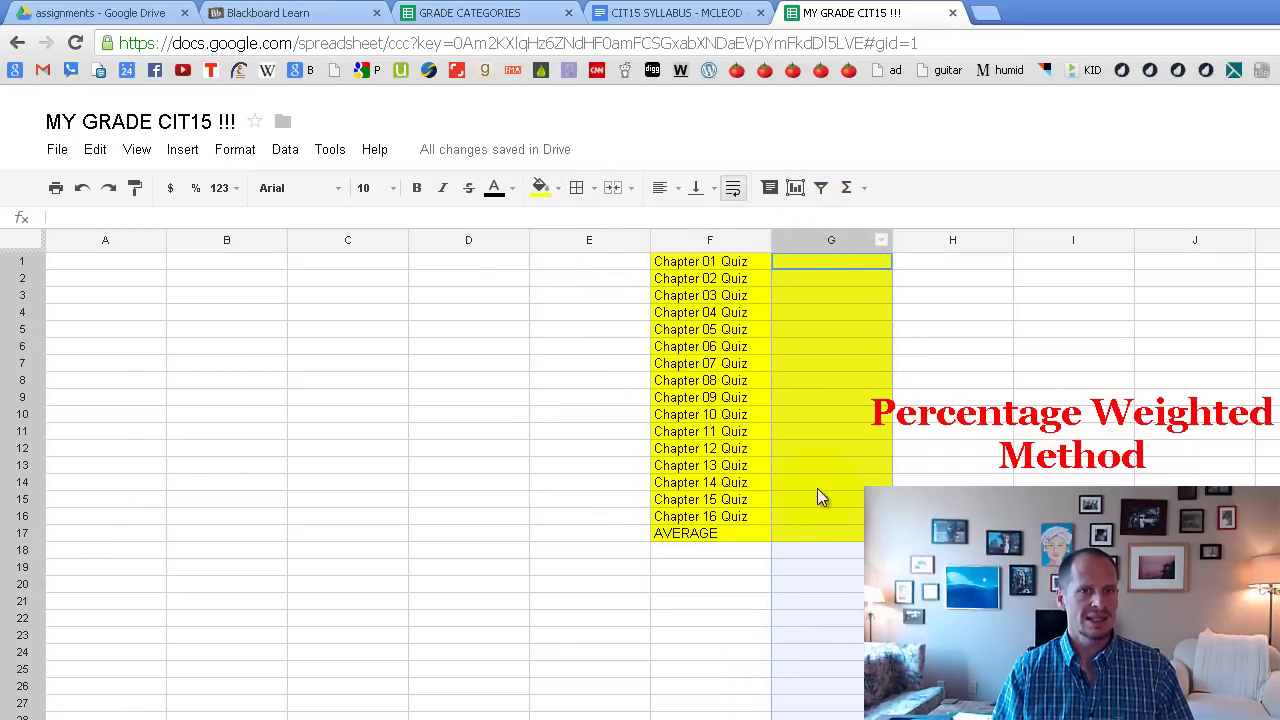
pyautogui.click(197, 188)
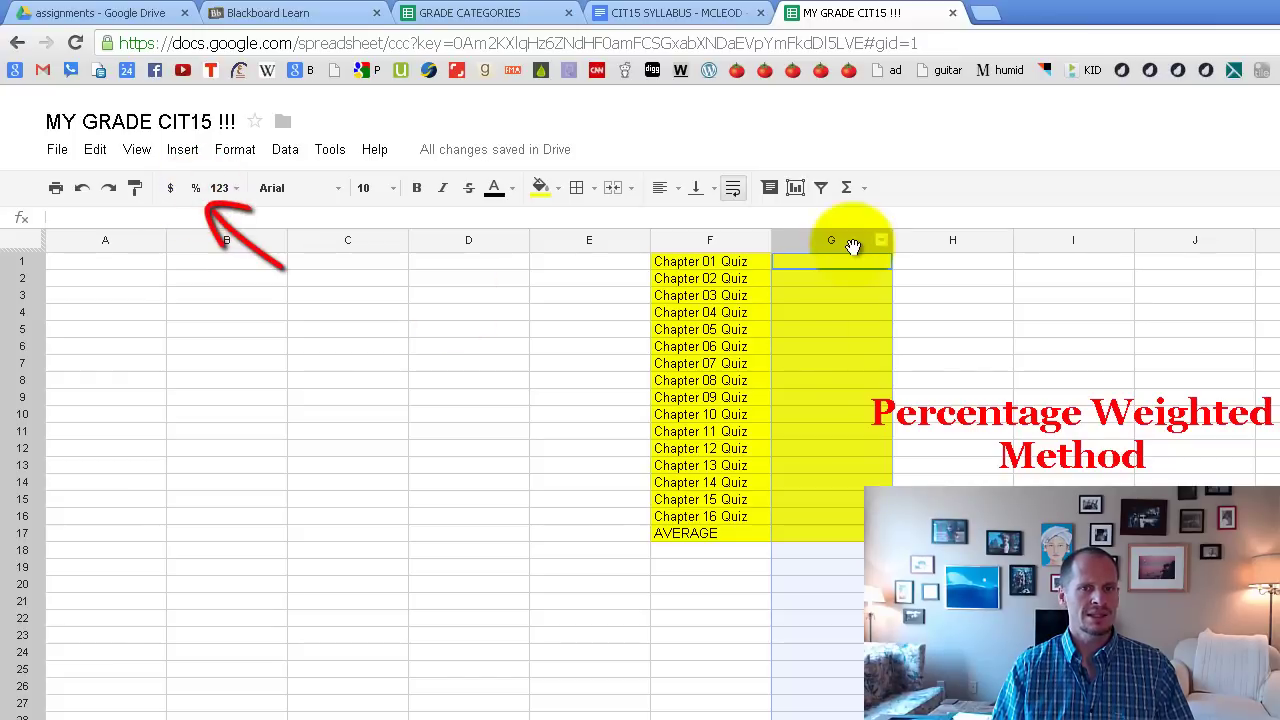
# Enter the quiz scores in G1:G16, using 100 for Chapters 01, 04 and 05 and 0 for all other chapters.
pyautogui.click(828, 264)
pyautogui.write('100')
pyautogui.press('Return')
pyautogui.write('0')
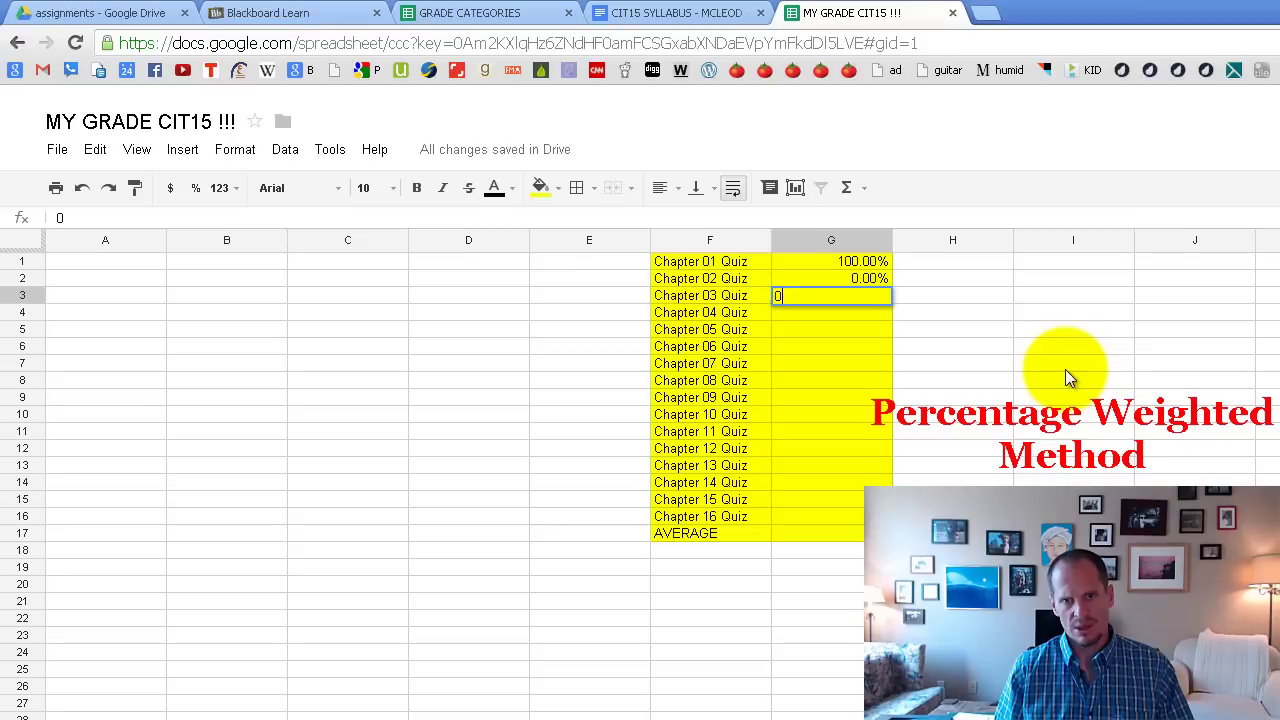
pyautogui.press('Return')
pyautogui.write('100')
pyautogui.press('Return')
pyautogui.write('100')
pyautogui.press('Return')
pyautogui.write('0')
pyautogui.press('Return')
pyautogui.write('0')
pyautogui.press('Return')
pyautogui.write('0')
pyautogui.press('Return')
pyautogui.write('0')
pyautogui.press('Return')
pyautogui.write('0')
pyautogui.press('Return')
pyautogui.write('0 0')
pyautogui.press('Return')
pyautogui.write('0')
pyautogui.press('Return')
pyautogui.write('0')
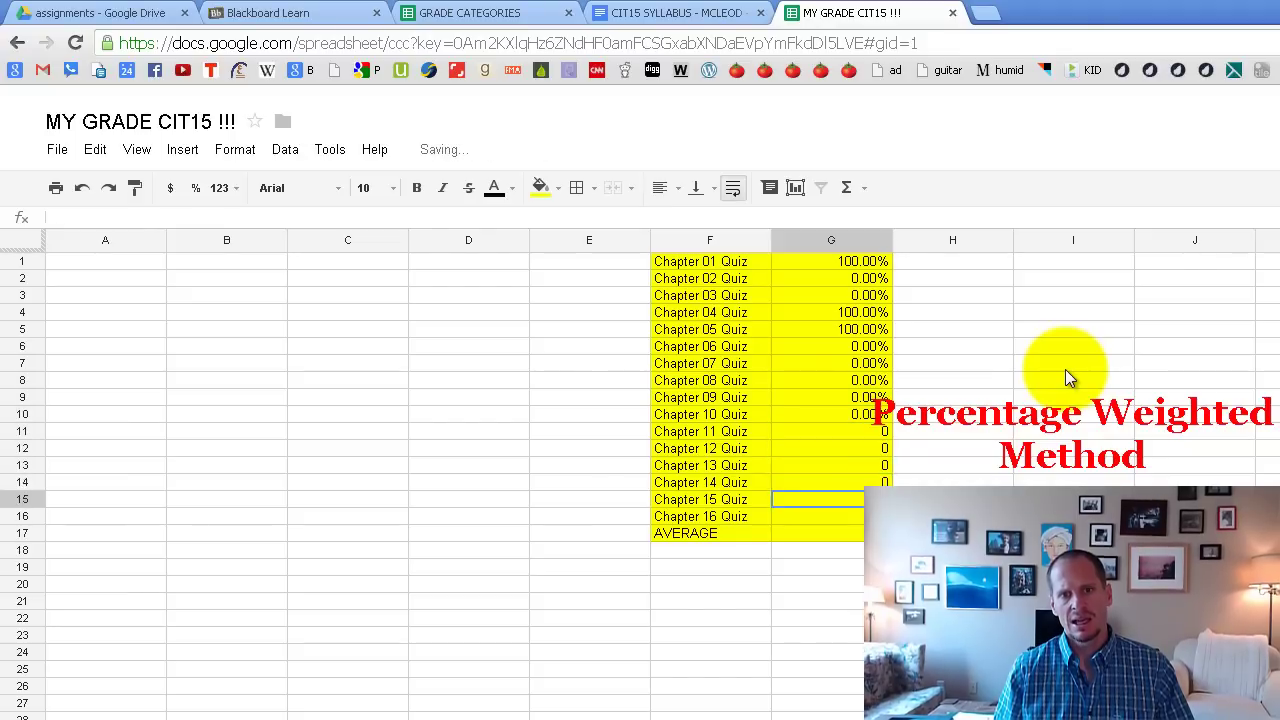
pyautogui.press('Return')
pyautogui.write('0')
pyautogui.press('Return')
pyautogui.write('0')
pyautogui.press('Return')
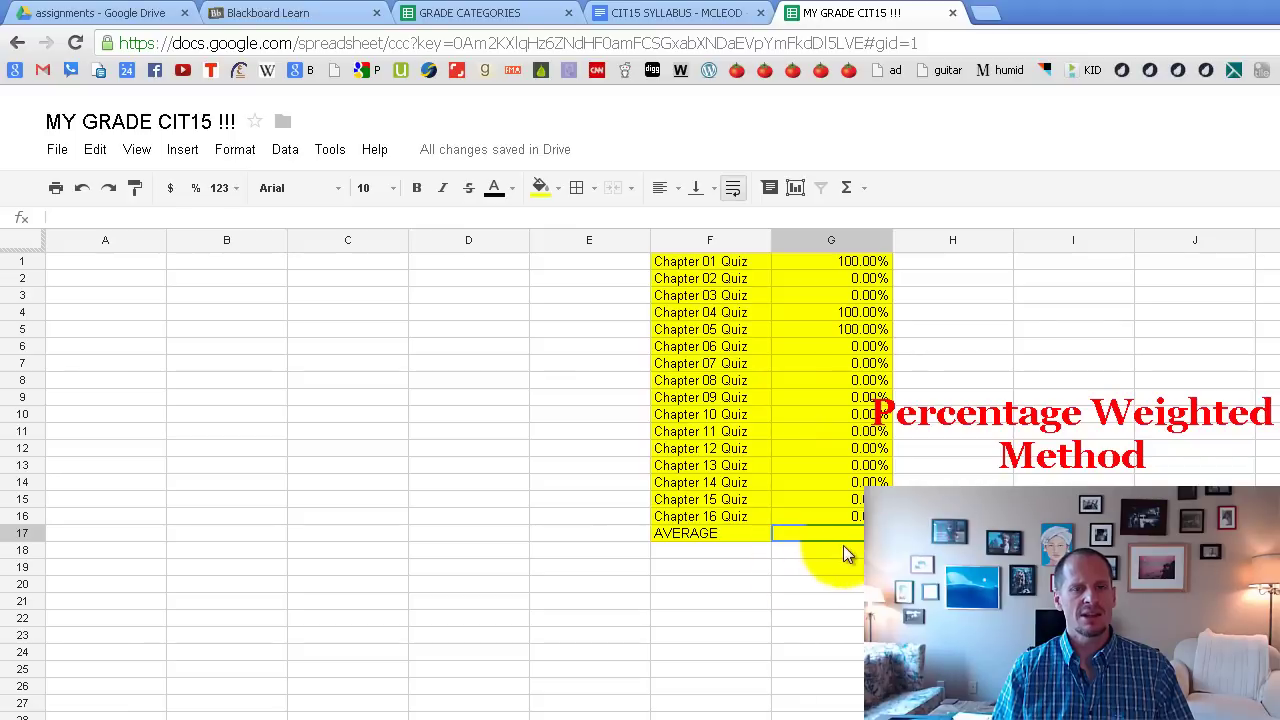
pyautogui.click(808, 608)
pyautogui.click(828, 537)
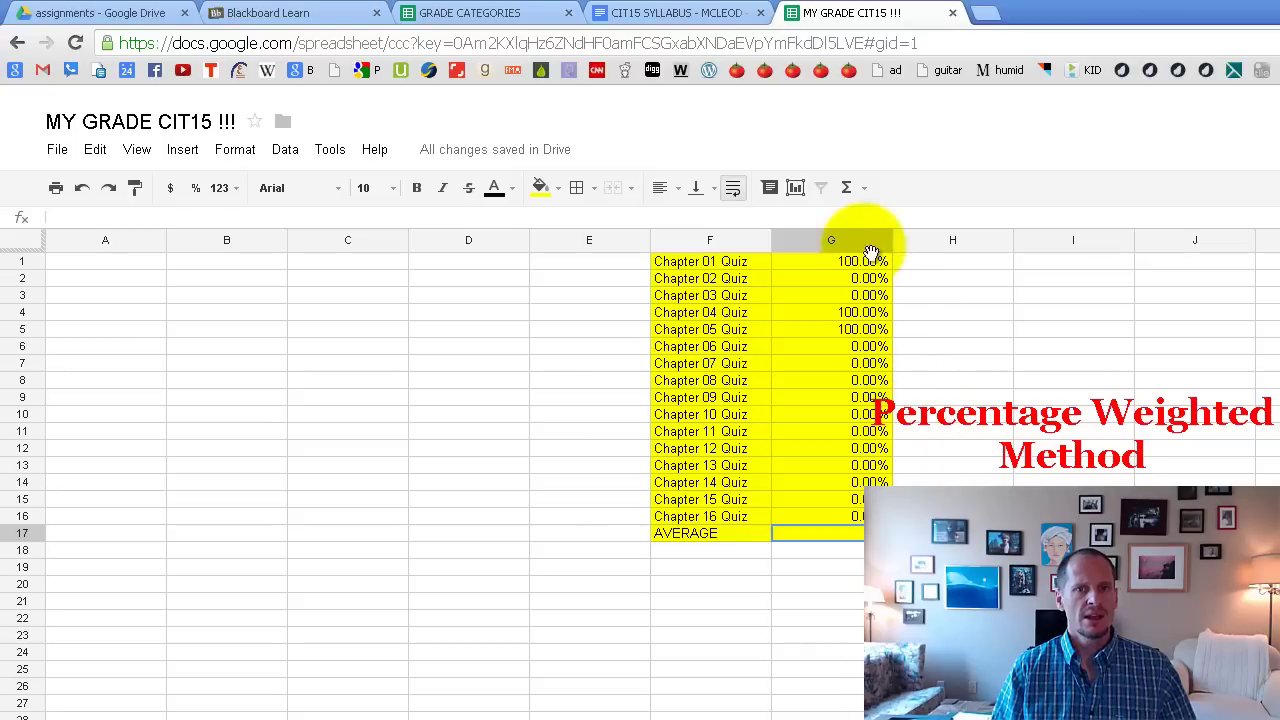
pyautogui.click(865, 190)
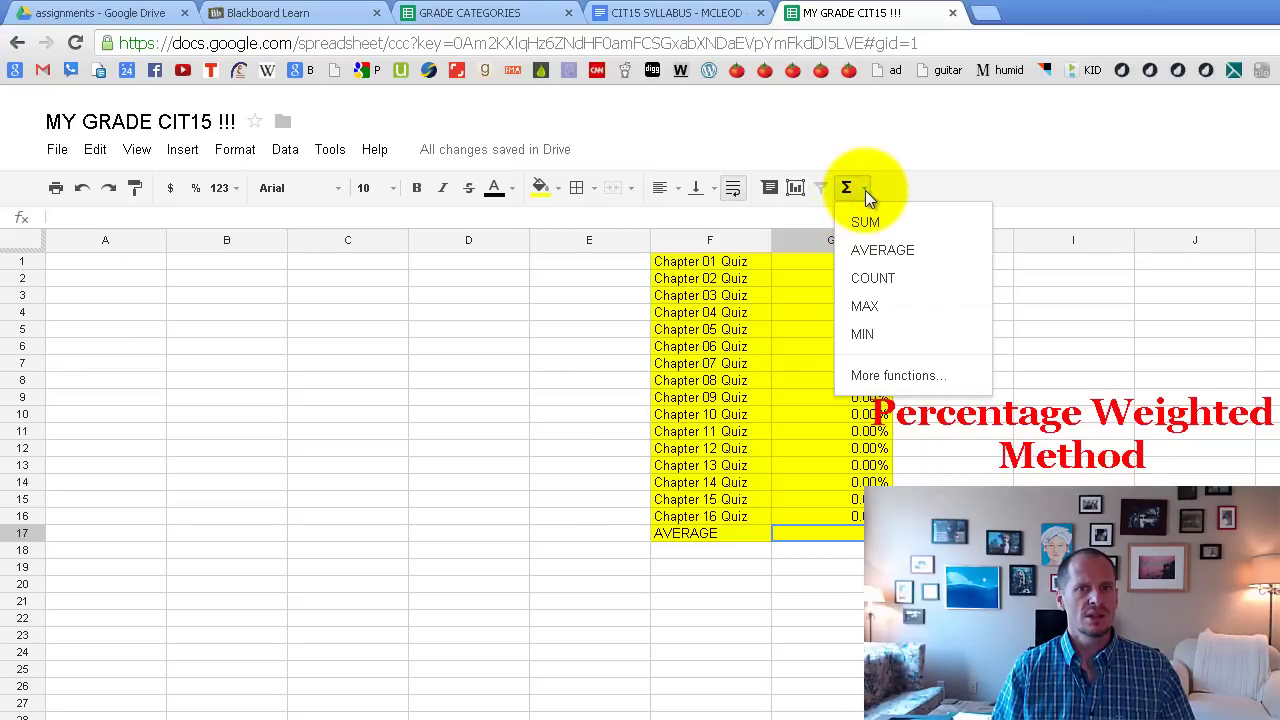
pyautogui.click(865, 190)
pyautogui.click(851, 588)
# Insert an AVERAGE function in cell G17 that covers the quiz scores in G1:G16.
pyautogui.click(850, 533)
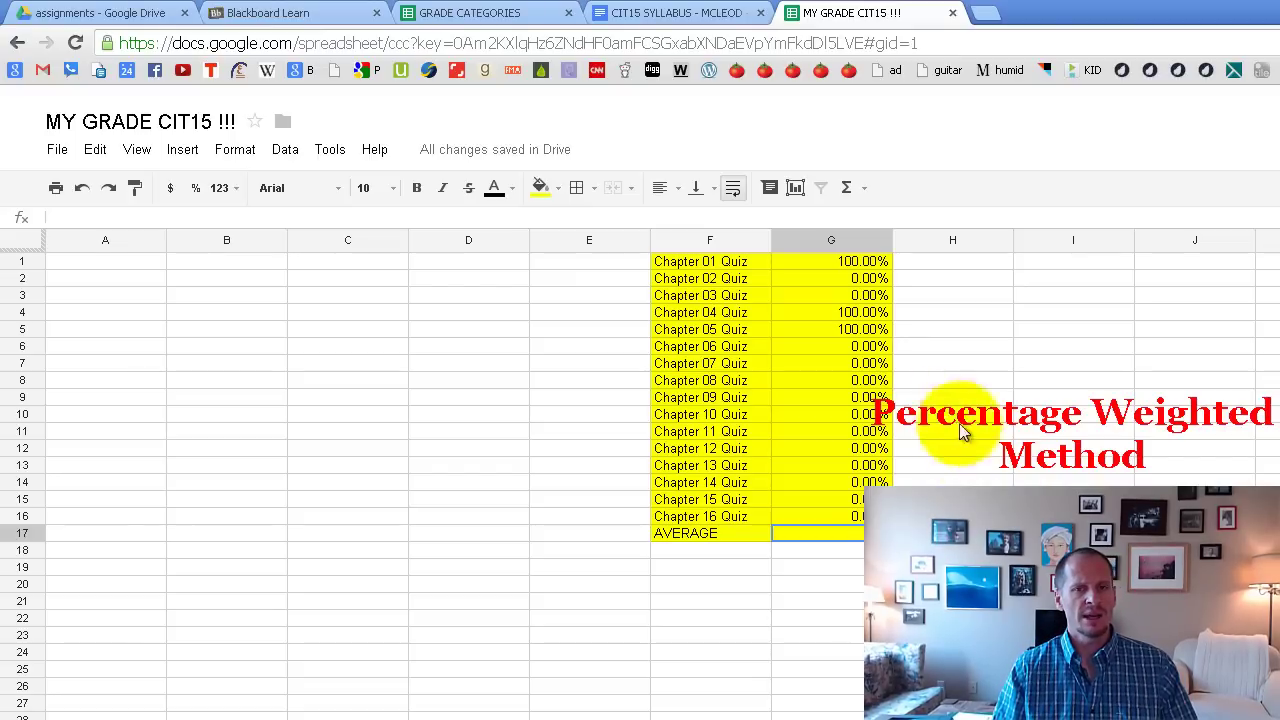
pyautogui.click(863, 193)
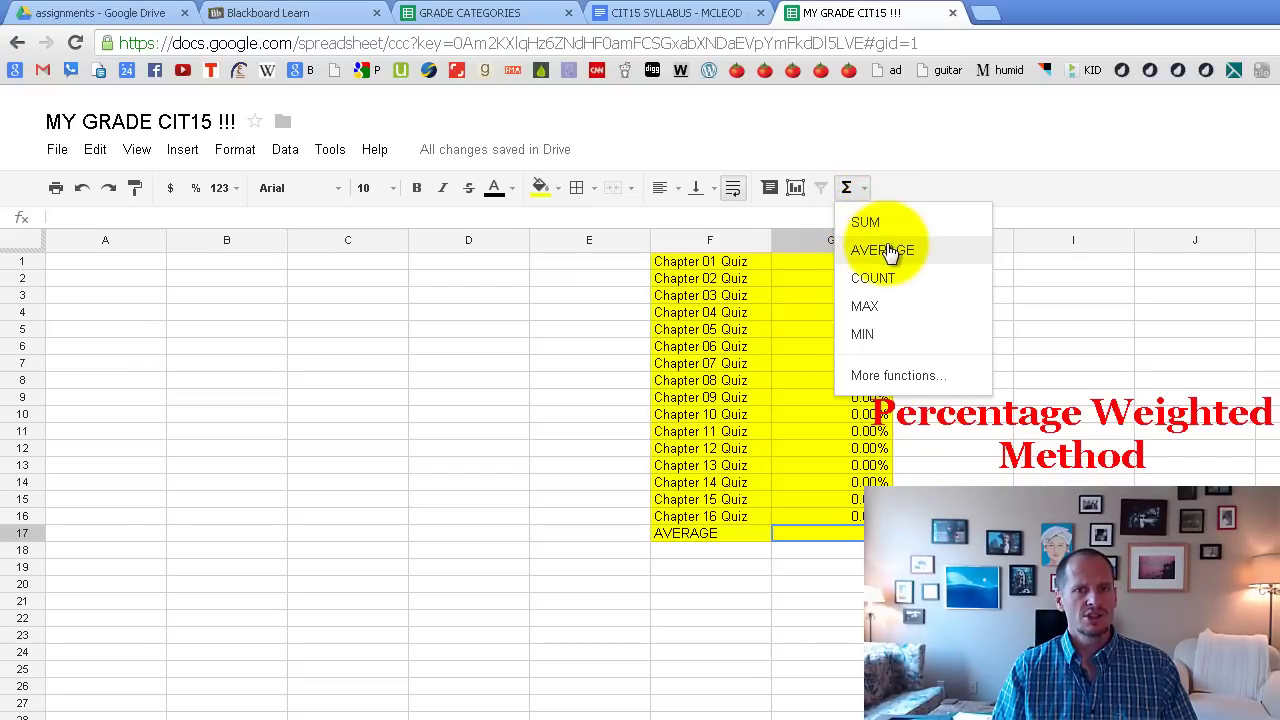
pyautogui.click(886, 249)
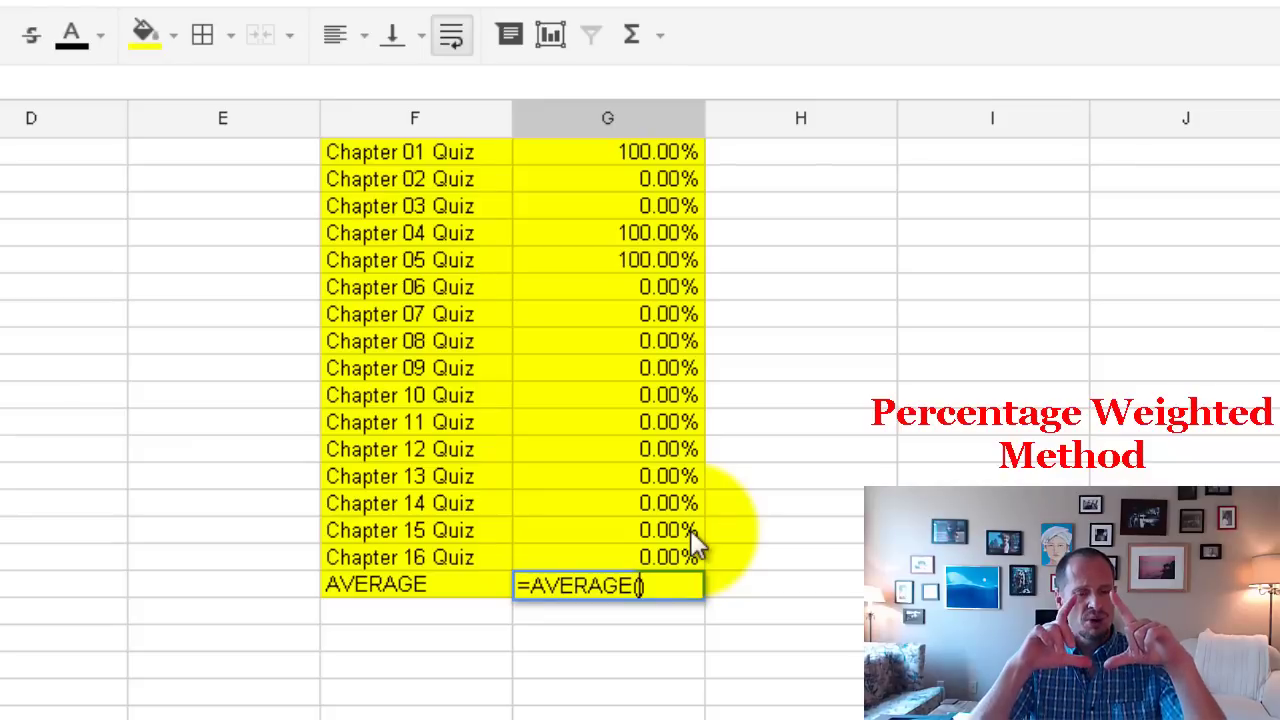
pyautogui.moveTo(674, 557); pyautogui.dragTo(678, 162)
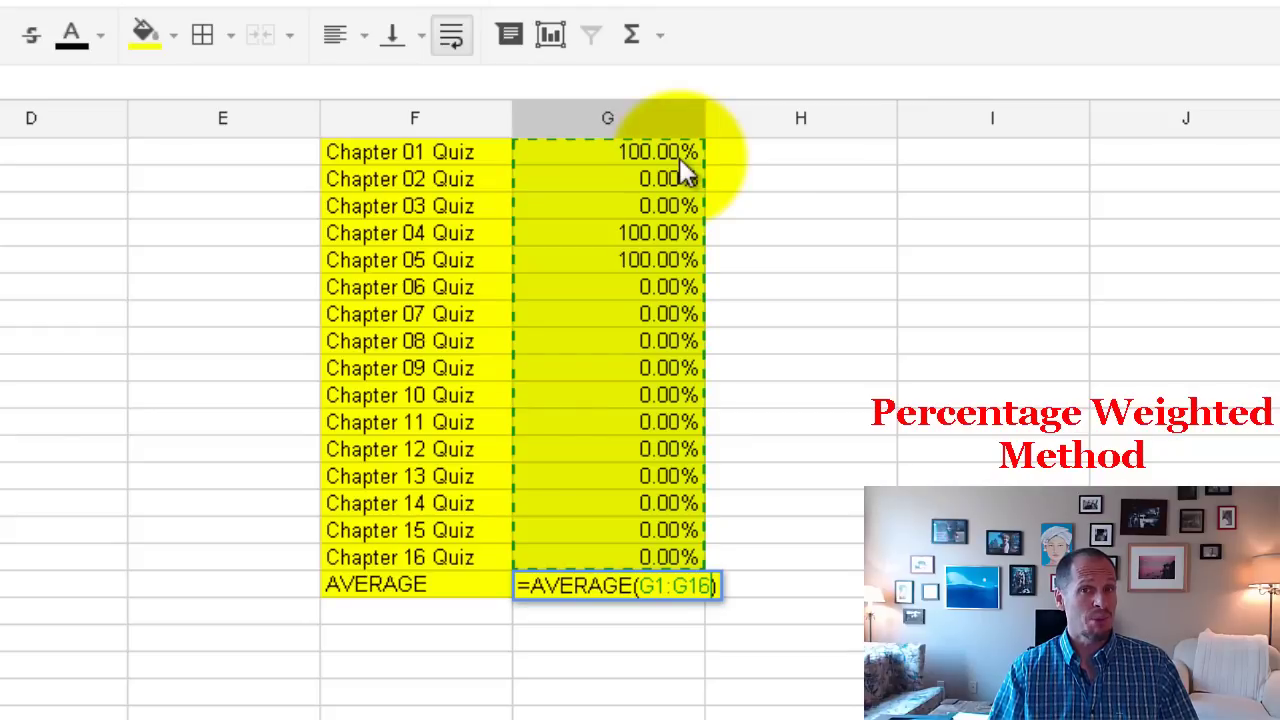
pyautogui.moveTo(679, 157); pyautogui.dragTo(679, 157)
pyautogui.moveTo(586, 625); pyautogui.dragTo(628, 597)
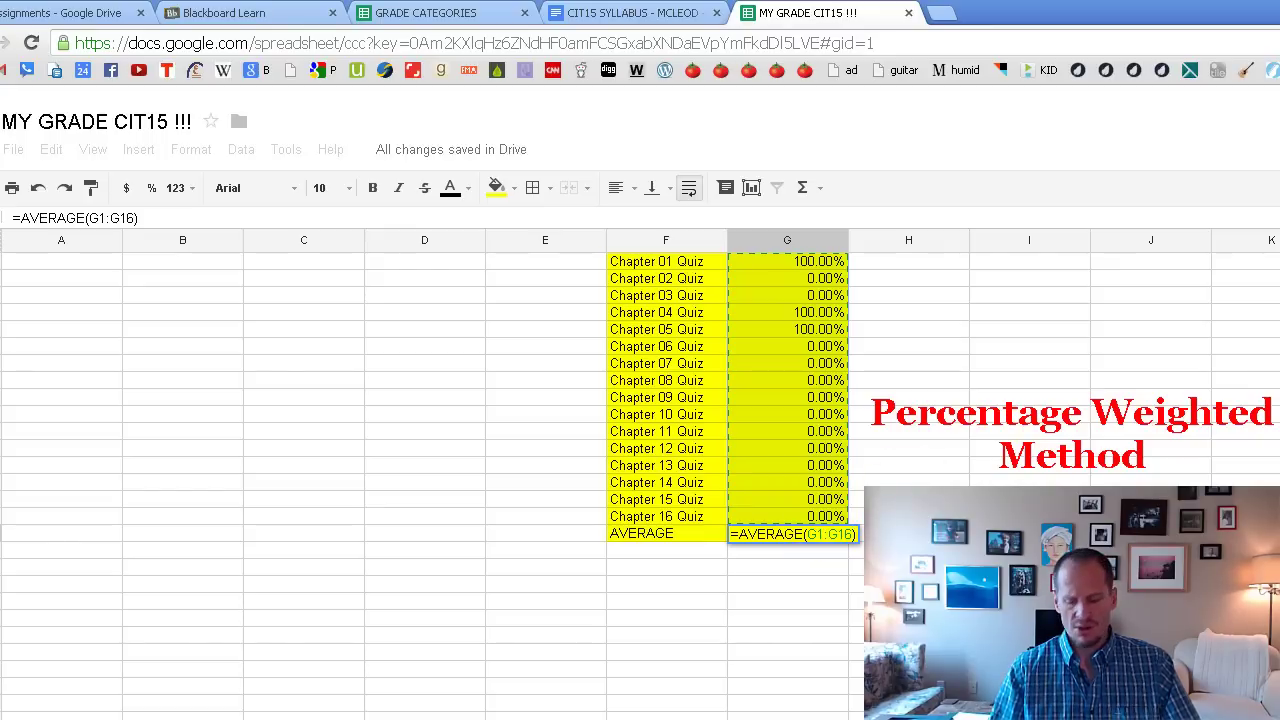
pyautogui.press('Return')
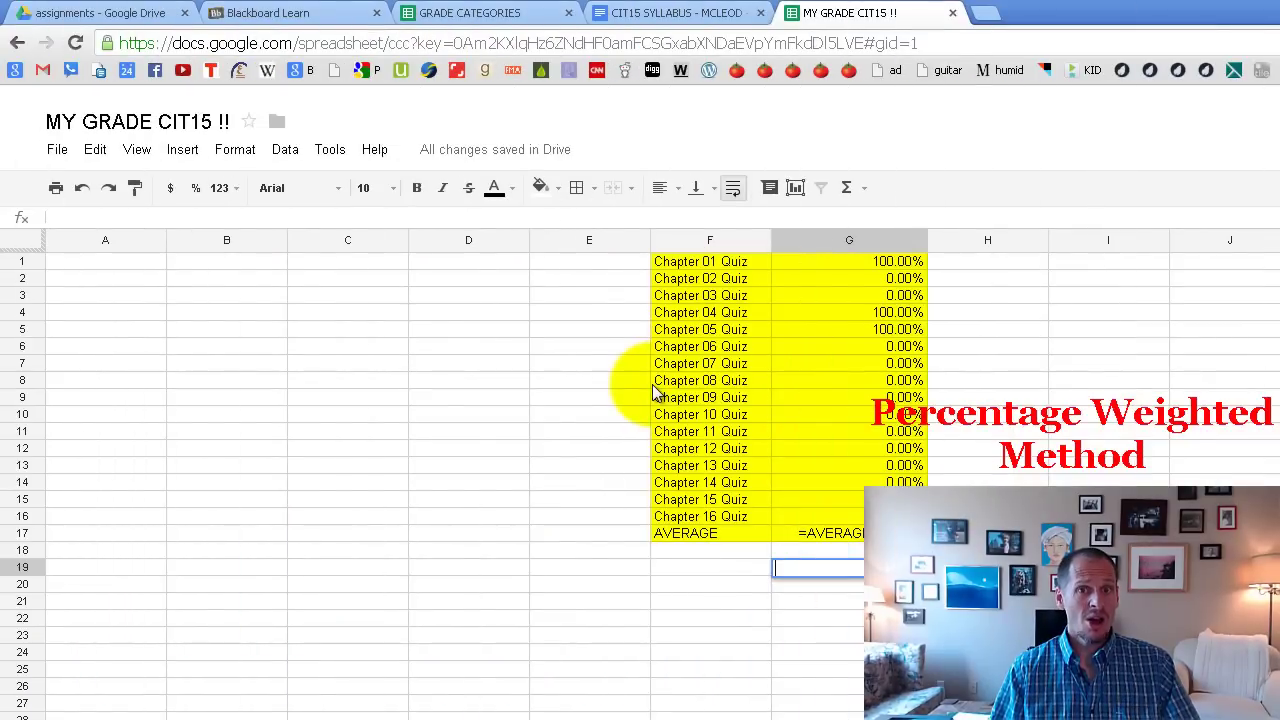
# Turn off the formula display so that cells show calculated results, and select the quiz average in G17.
pyautogui.click(140, 152)
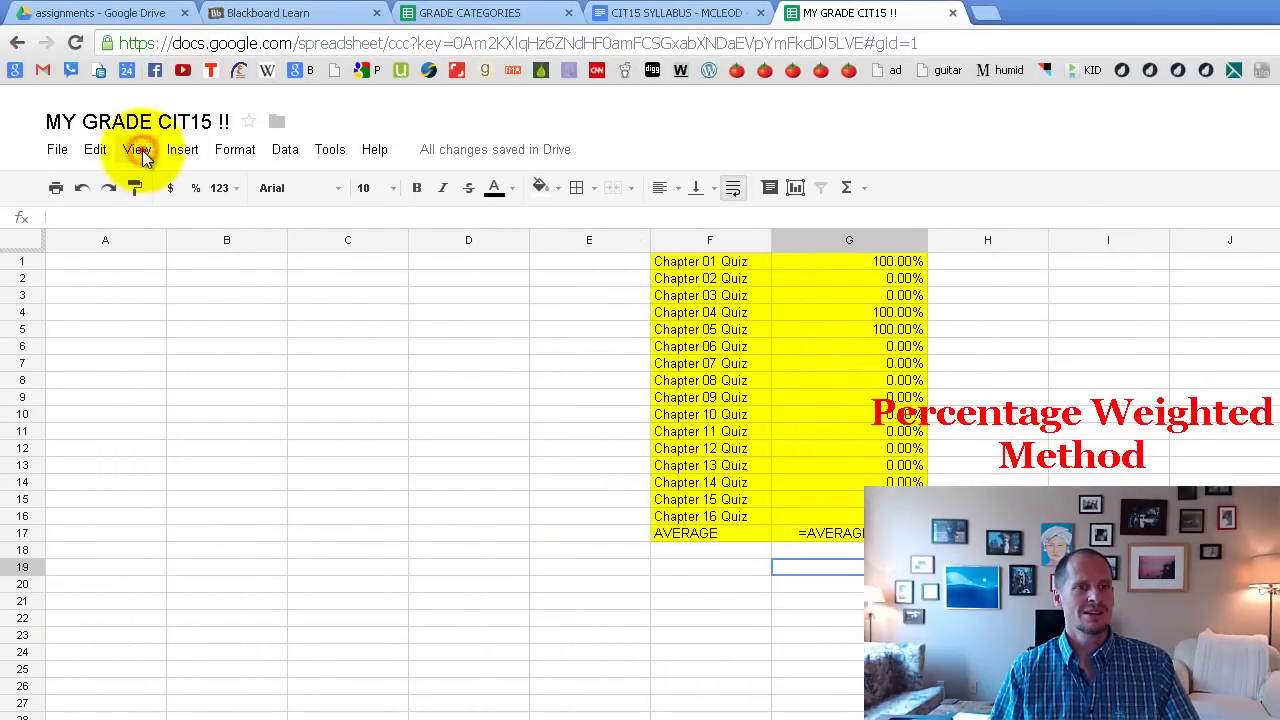
pyautogui.click(190, 401)
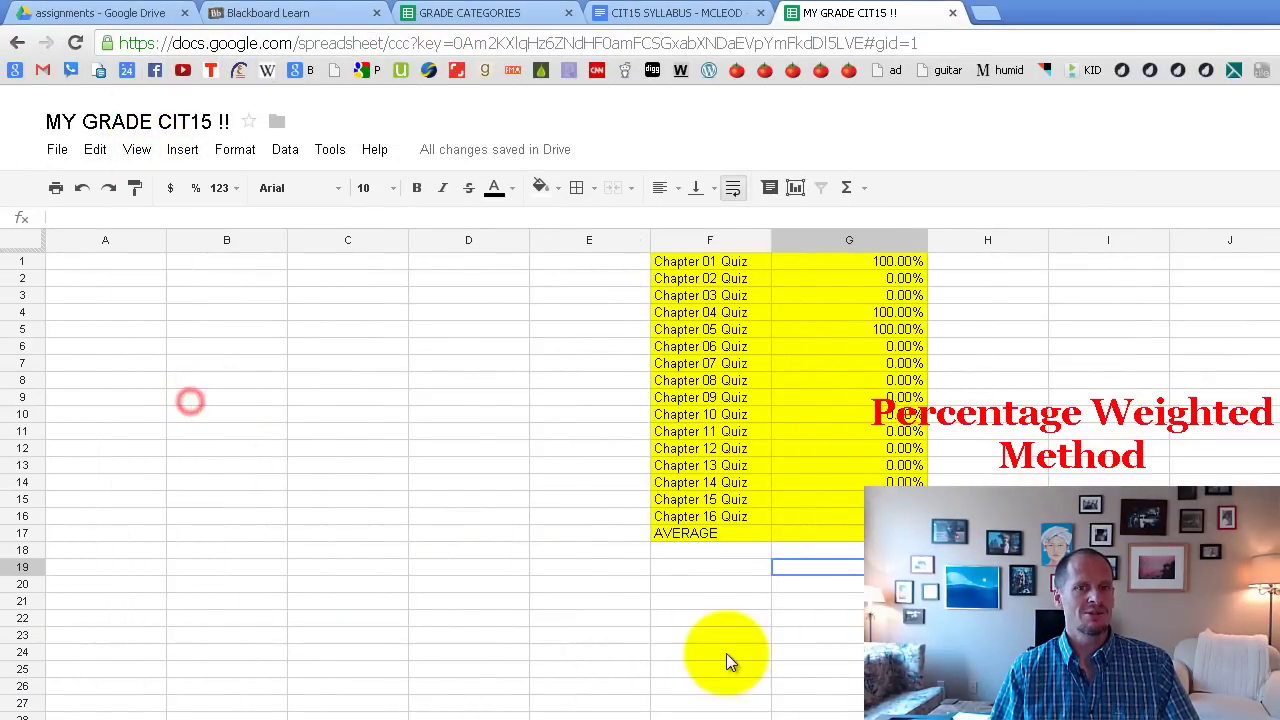
pyautogui.moveTo(927, 240); pyautogui.dragTo(821, 251)
pyautogui.click(800, 533)
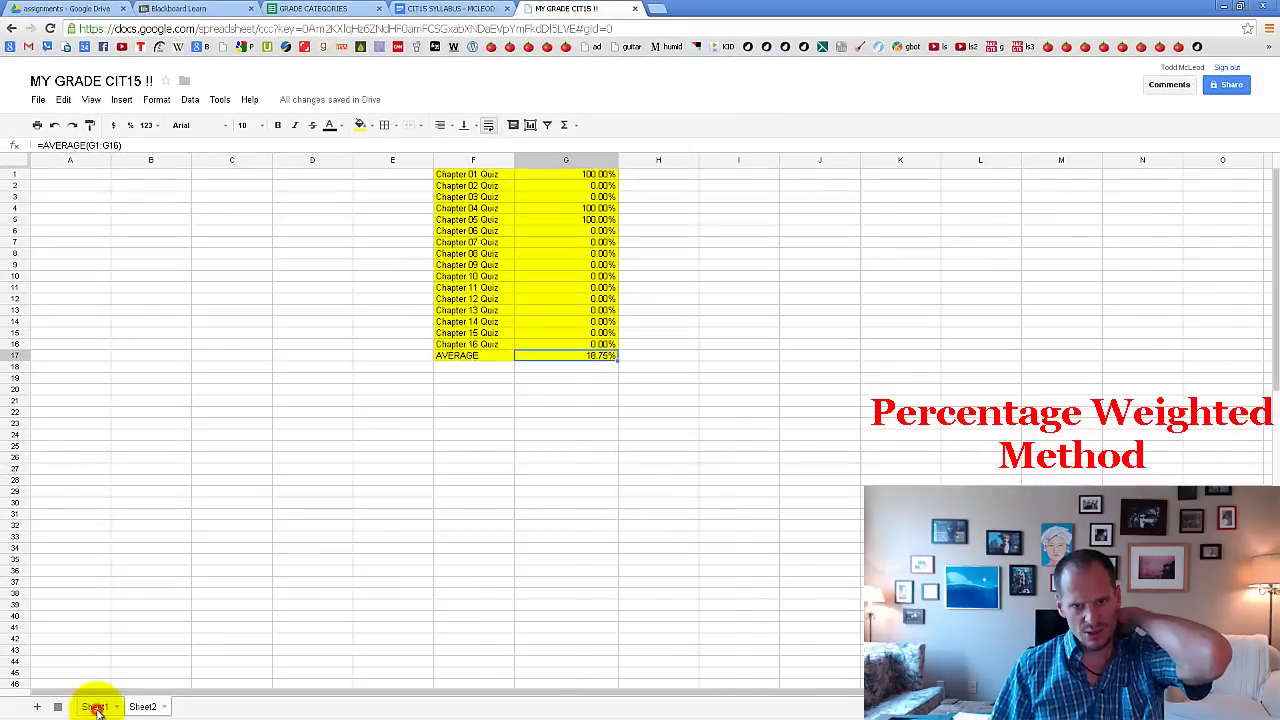
# Review the quiz block F1:G17 and the assignments block D1:E35 on Sheet1, including their average rows.
pyautogui.click(95, 707)
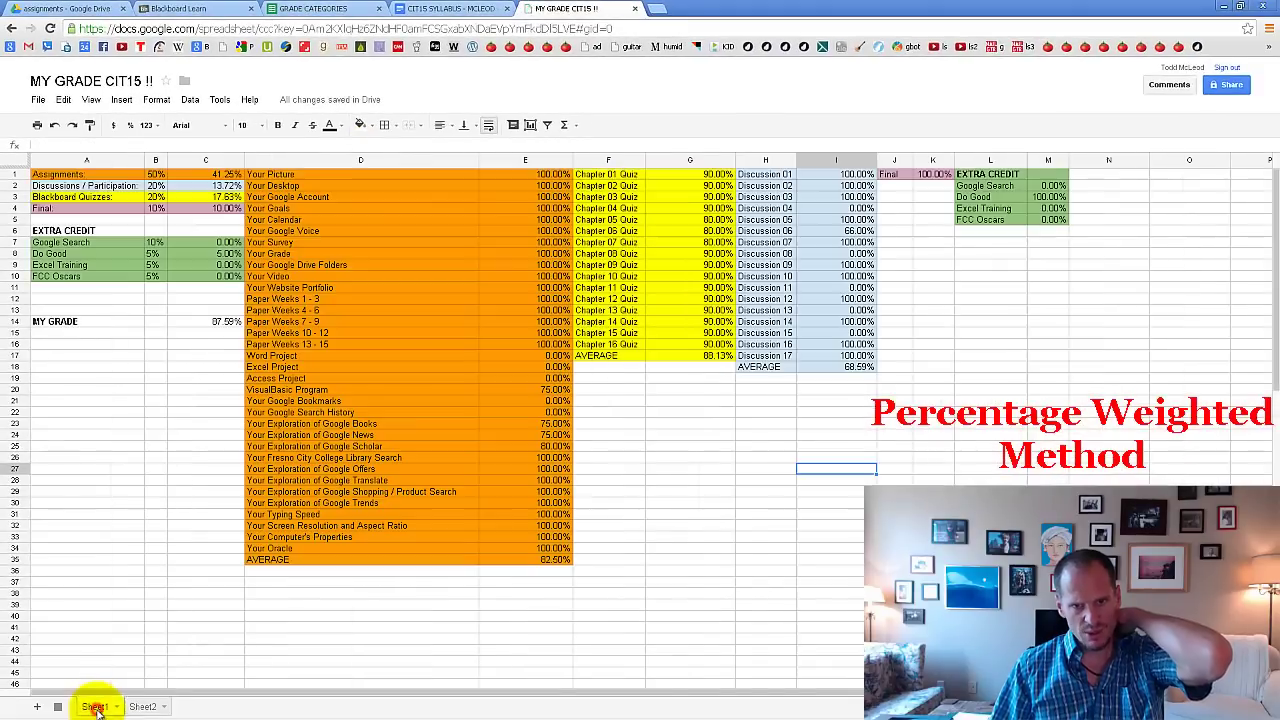
pyautogui.moveTo(623, 174); pyautogui.dragTo(690, 357)
pyautogui.click(678, 334)
pyautogui.moveTo(317, 174); pyautogui.dragTo(520, 563)
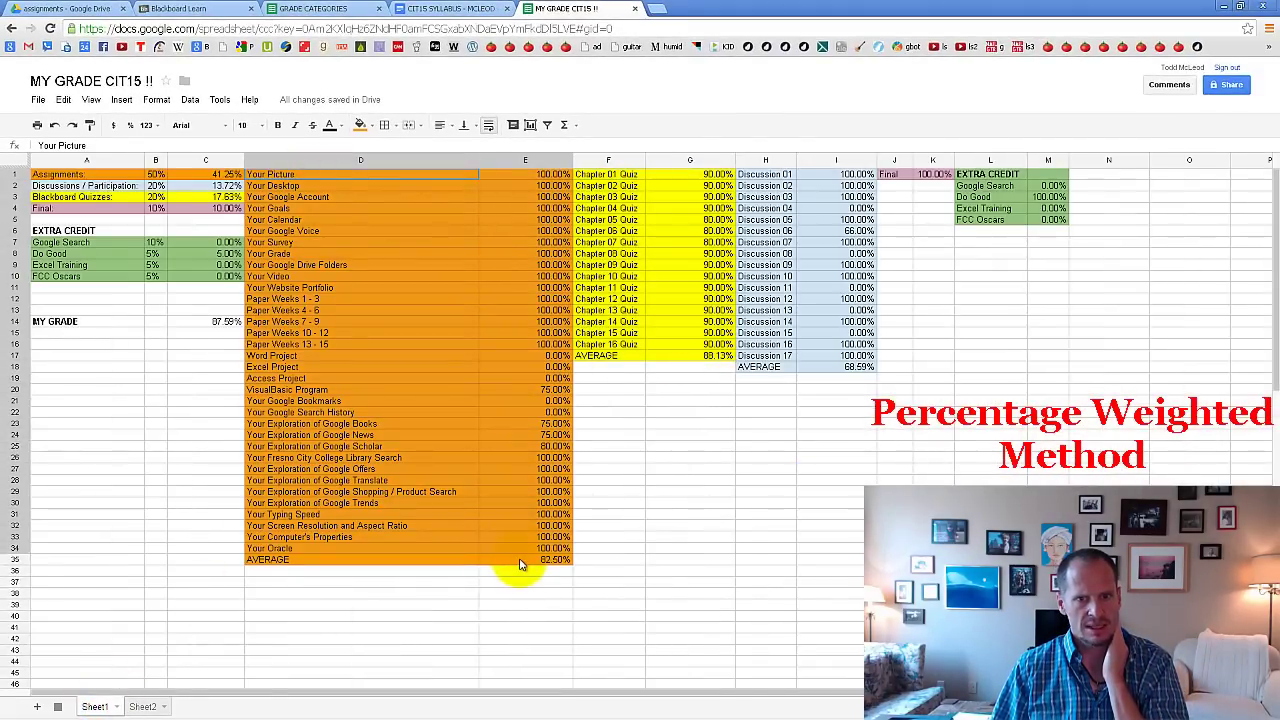
# Review the discussions block H1:I18 with its average row, and the Final score in J1:K1.
pyautogui.moveTo(765, 174); pyautogui.dragTo(830, 372)
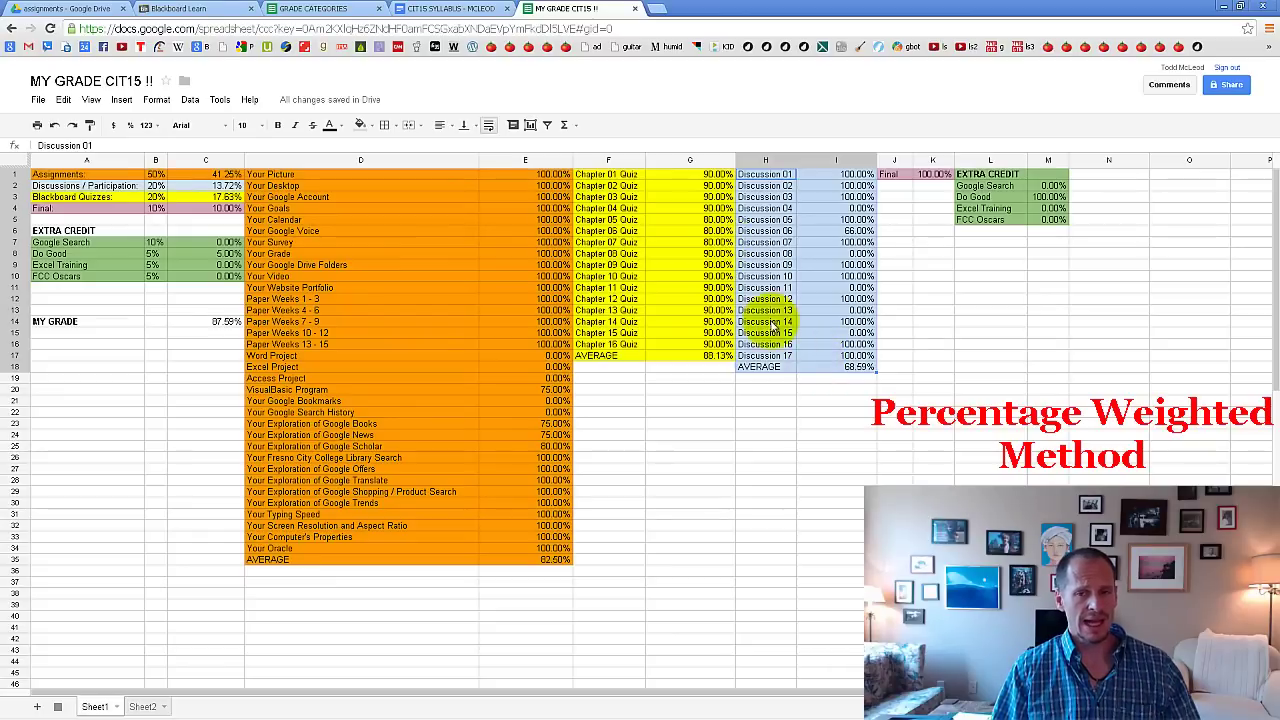
pyautogui.click(770, 346)
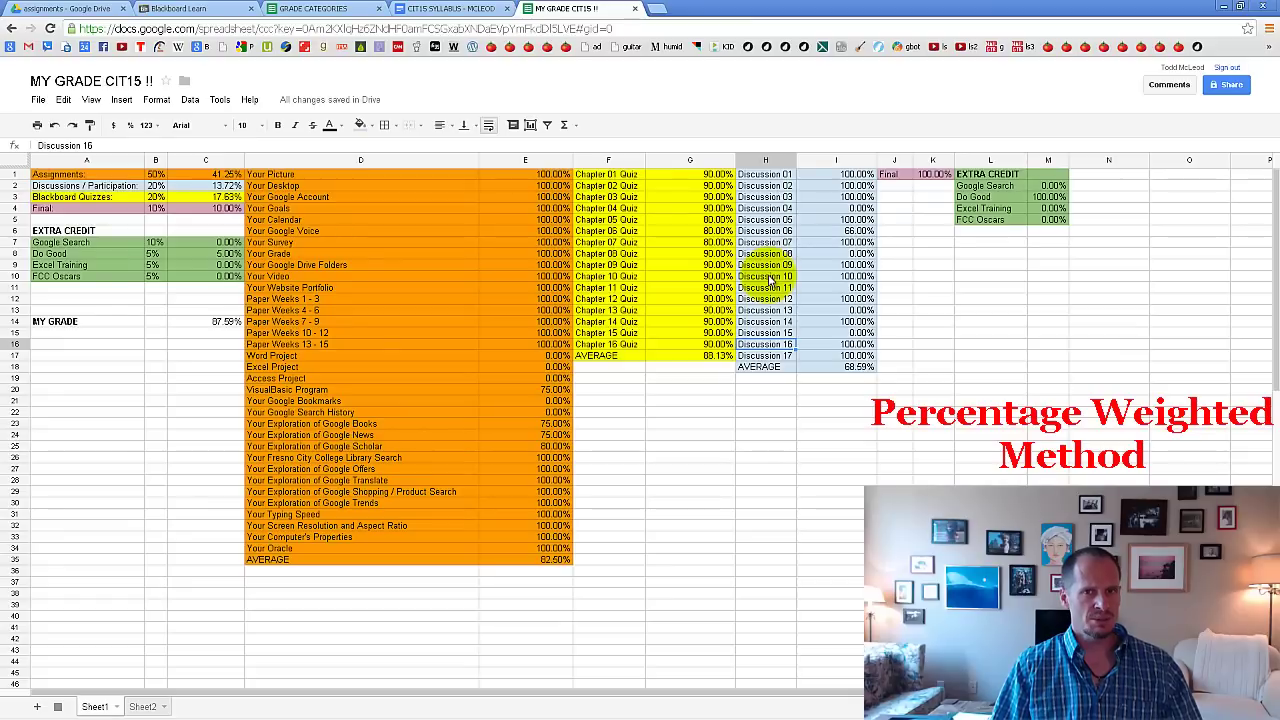
pyautogui.click(897, 175)
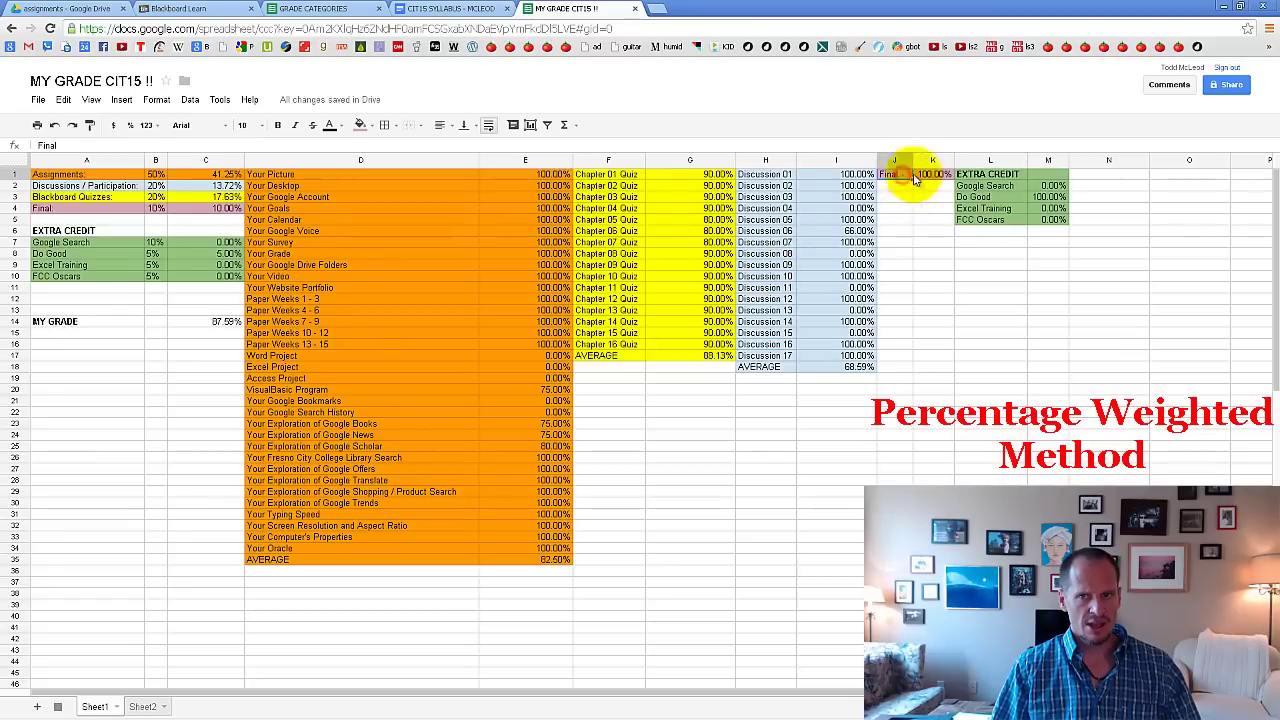
pyautogui.click(933, 177)
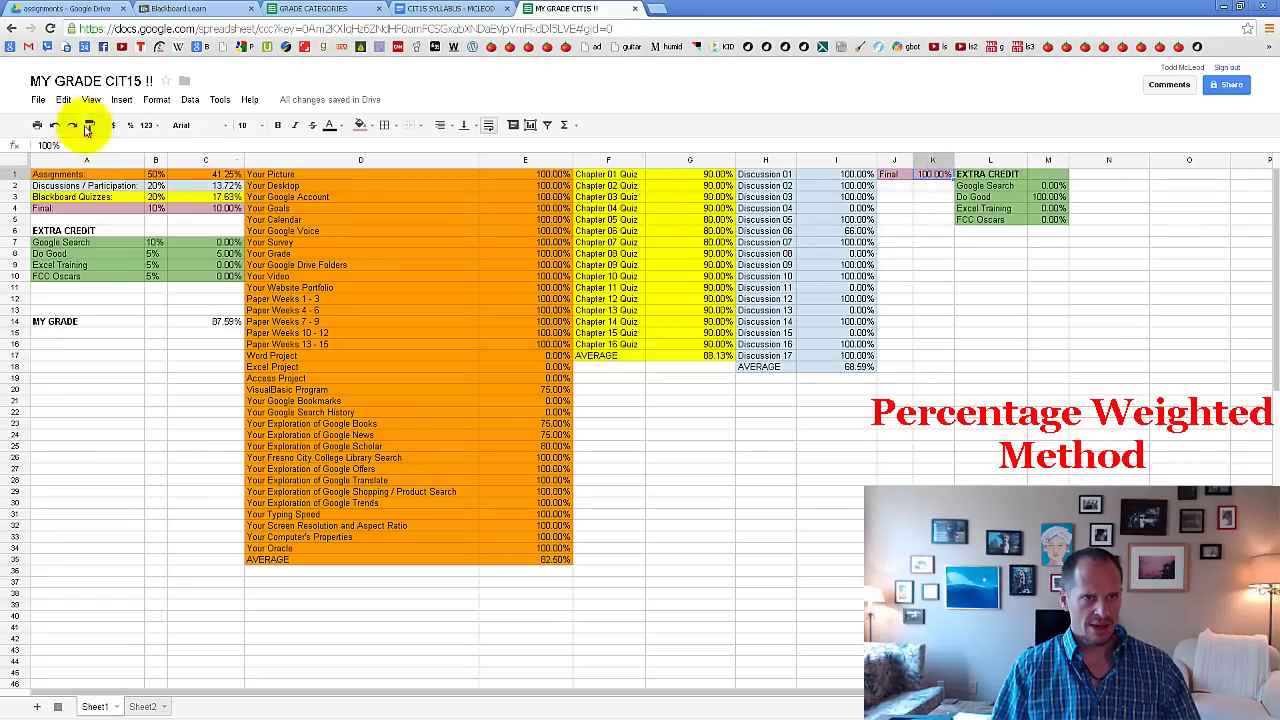
# Turn on the display of all formulas and select the Final score in K1.
pyautogui.click(90, 100)
pyautogui.click(120, 270)
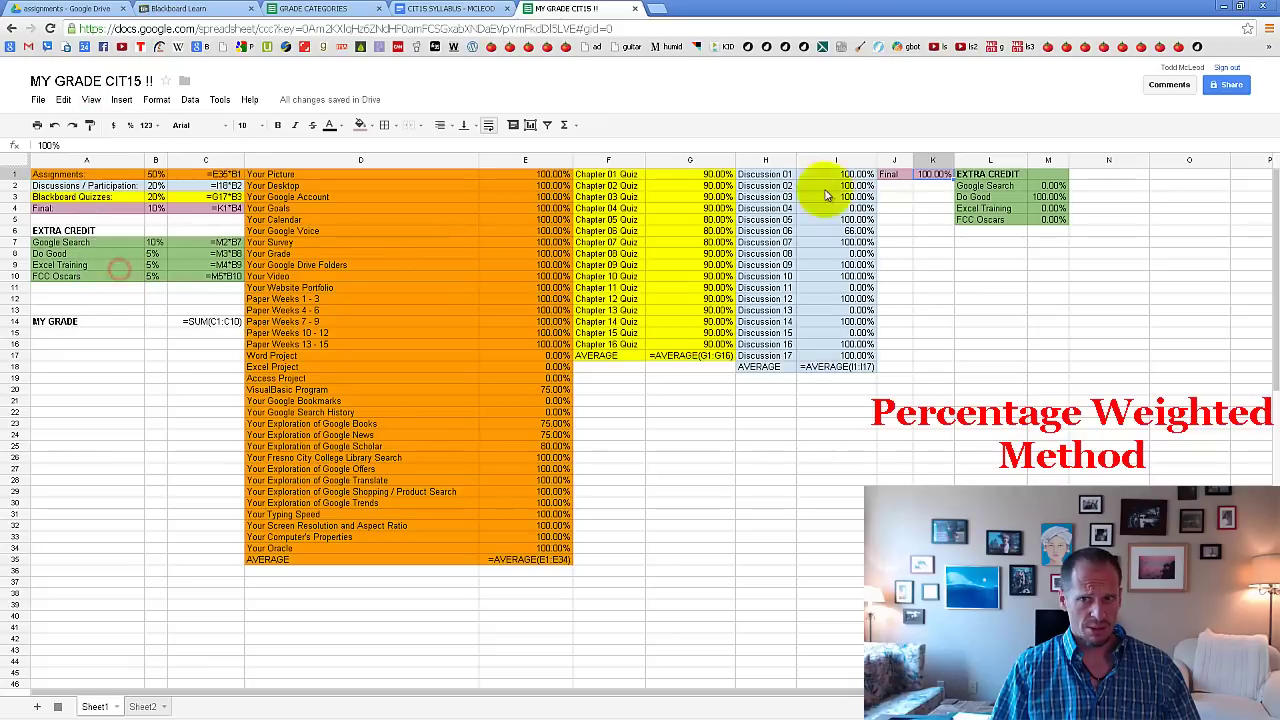
pyautogui.click(938, 175)
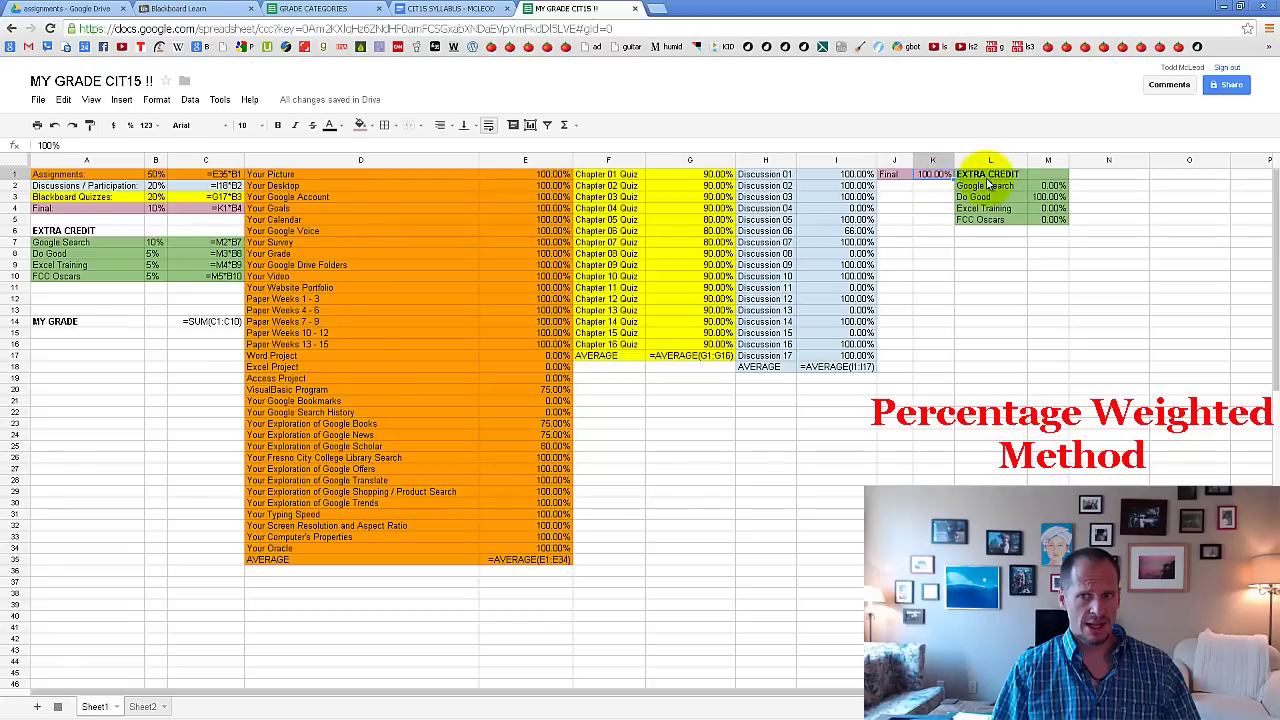
# Review the EXTRA CREDIT block in L1:M5, going through the Google Search, Do Good, Excel Training and FCC Oscars scores.
pyautogui.click(1045, 188)
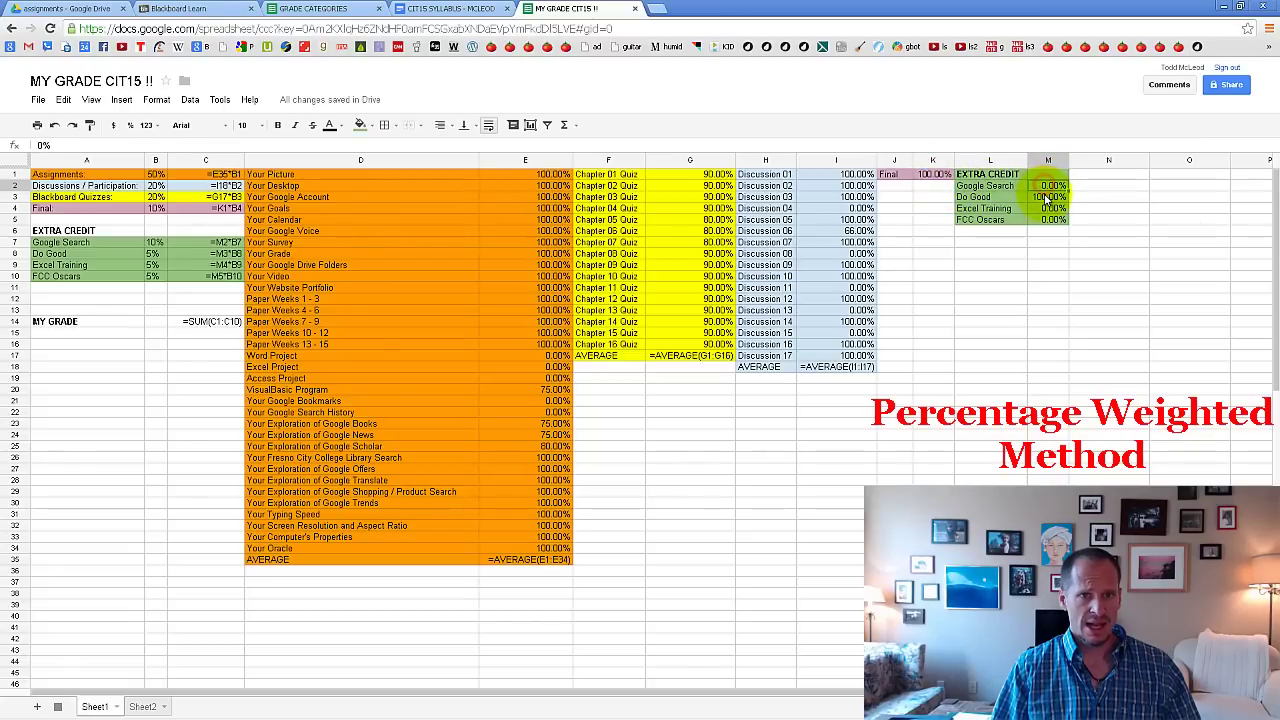
pyautogui.click(1052, 221)
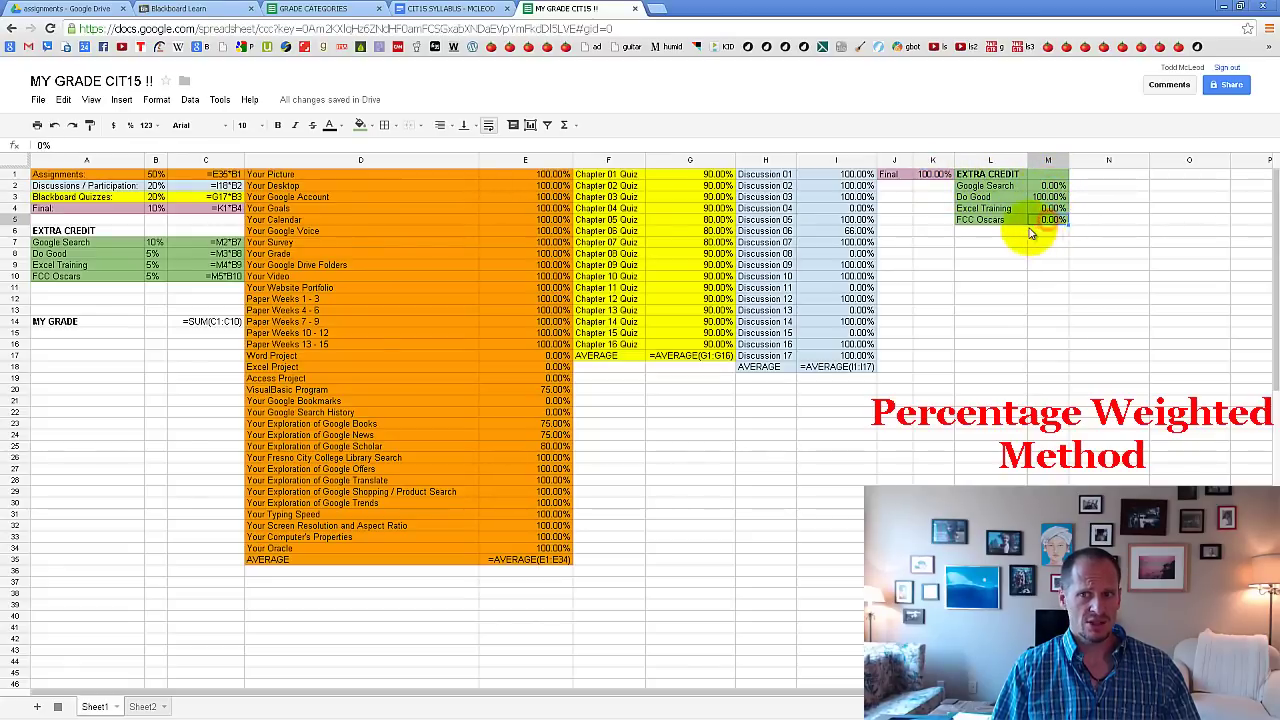
pyautogui.click(1004, 233)
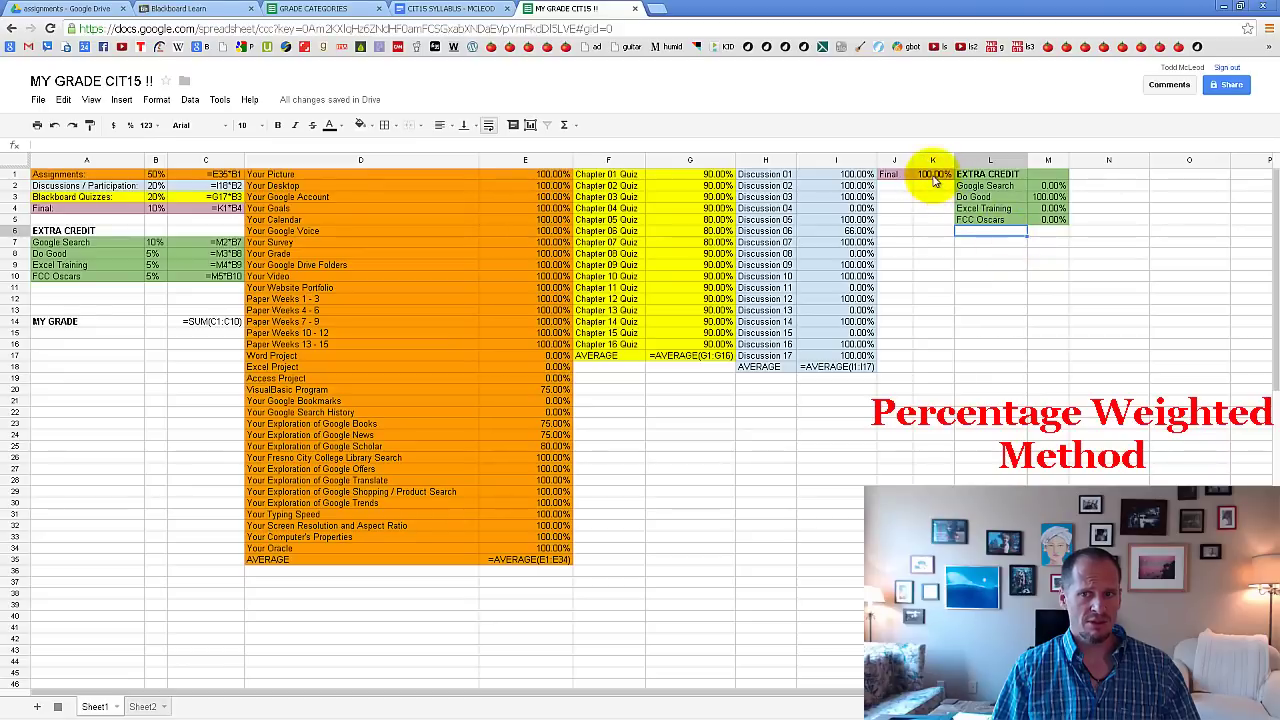
pyautogui.click(1013, 233)
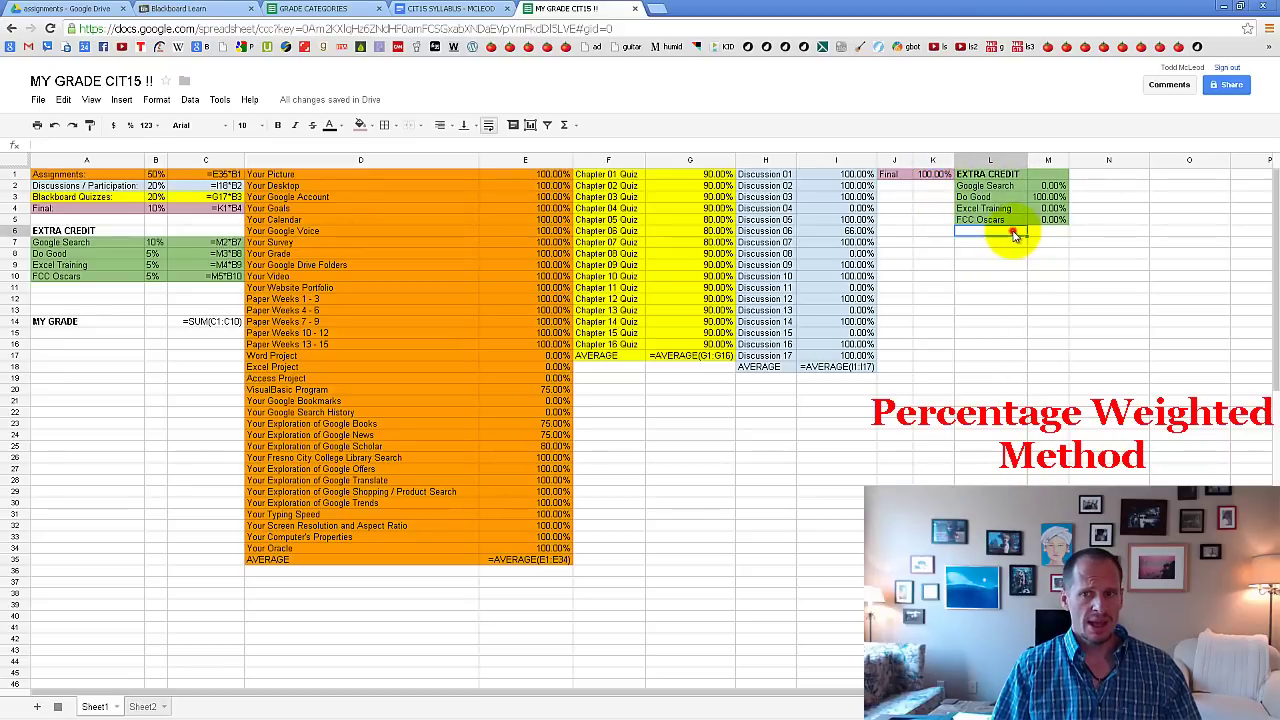
pyautogui.click(1007, 177)
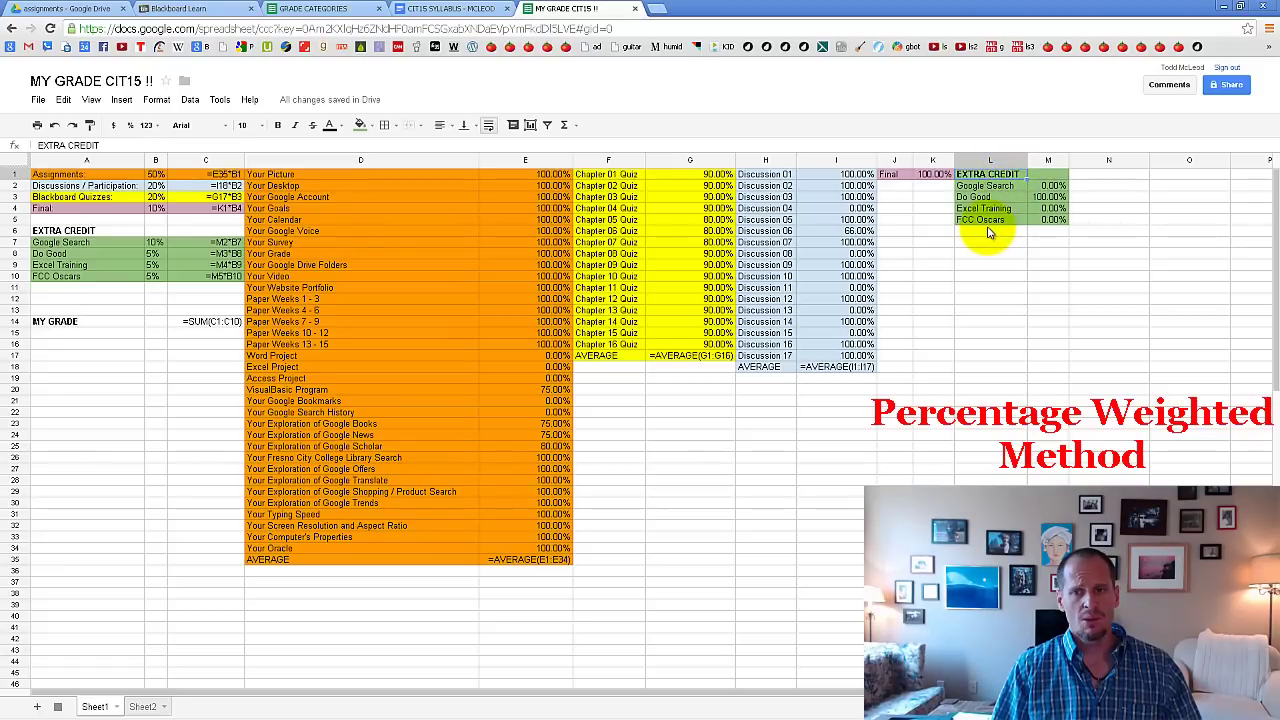
pyautogui.click(1052, 188)
pyautogui.click(1052, 198)
pyautogui.click(1052, 209)
pyautogui.click(1048, 220)
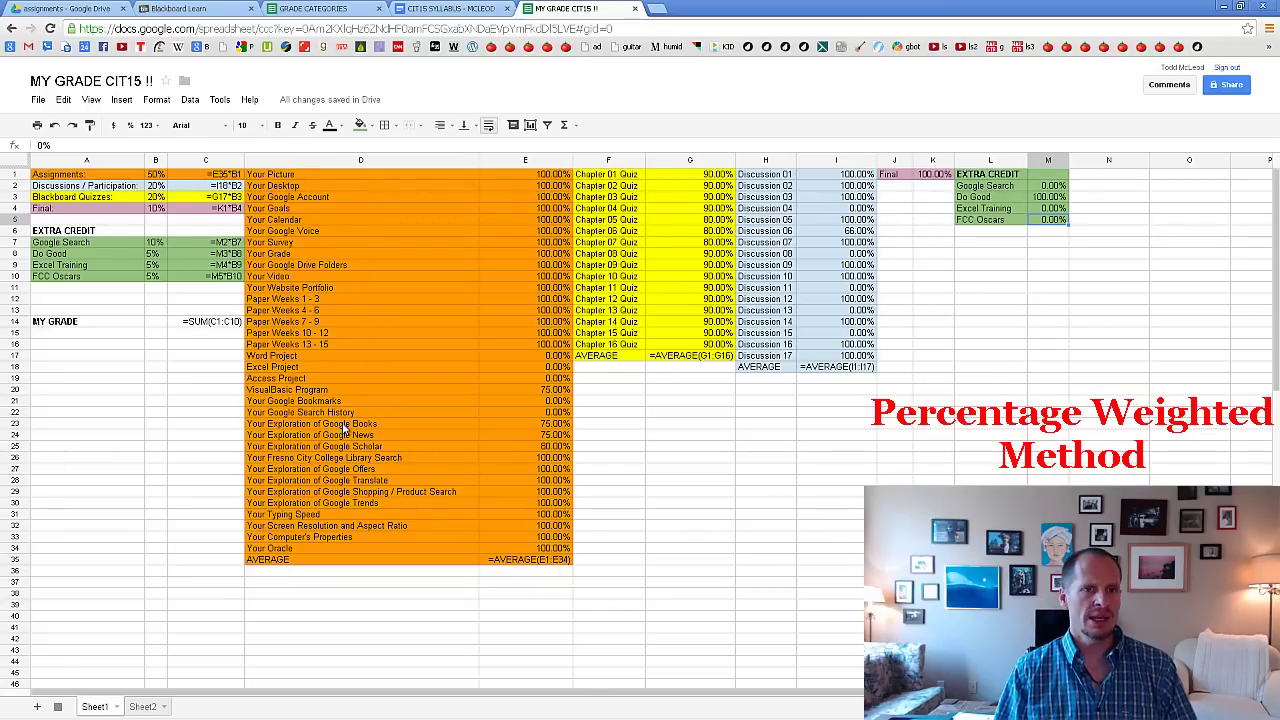
# Examine the Assignments formula in C1 and the category weights in A1:B4 for assignments, discussions, quizzes and the final.
pyautogui.click(200, 185)
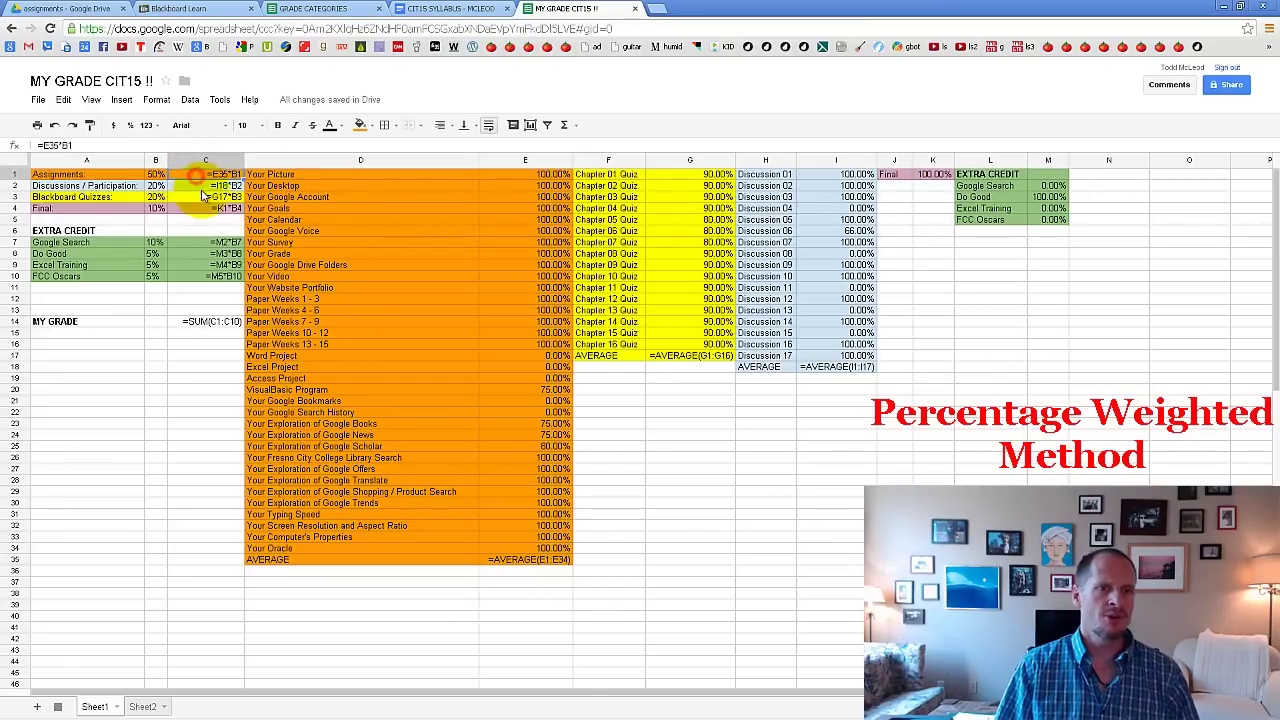
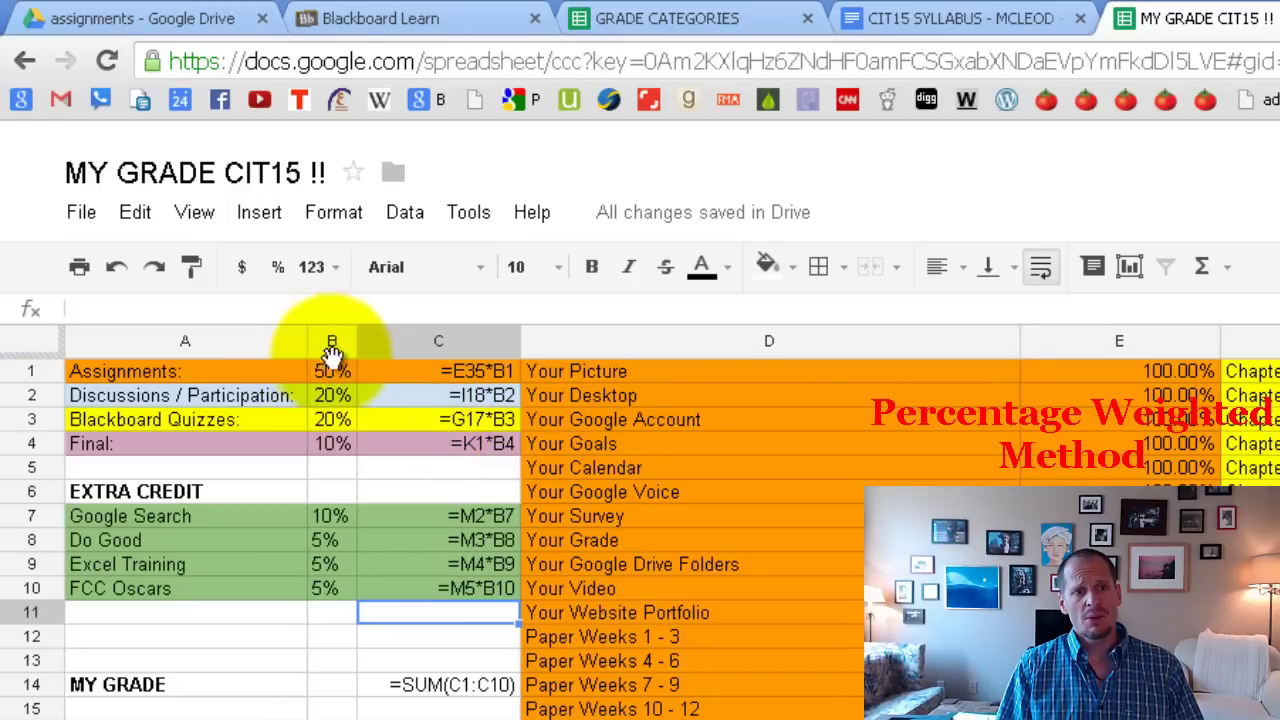
pyautogui.moveTo(341, 442); pyautogui.dragTo(219, 378)
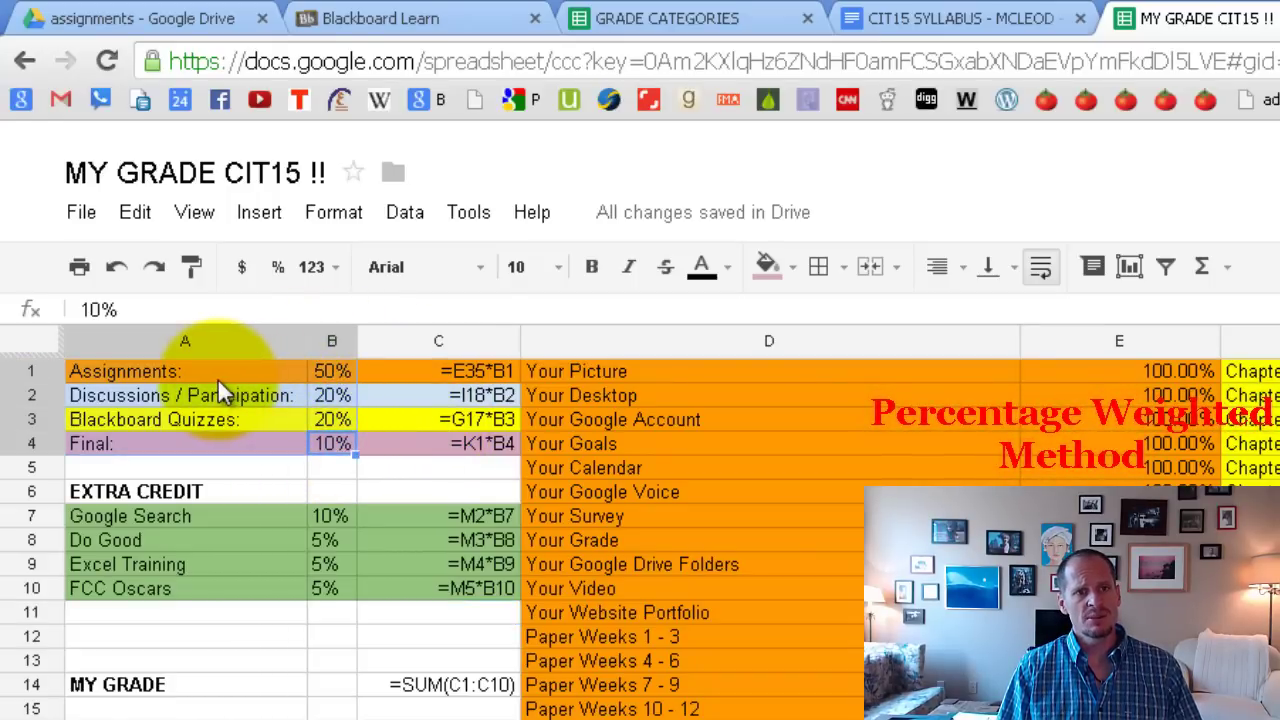
pyautogui.click(217, 378)
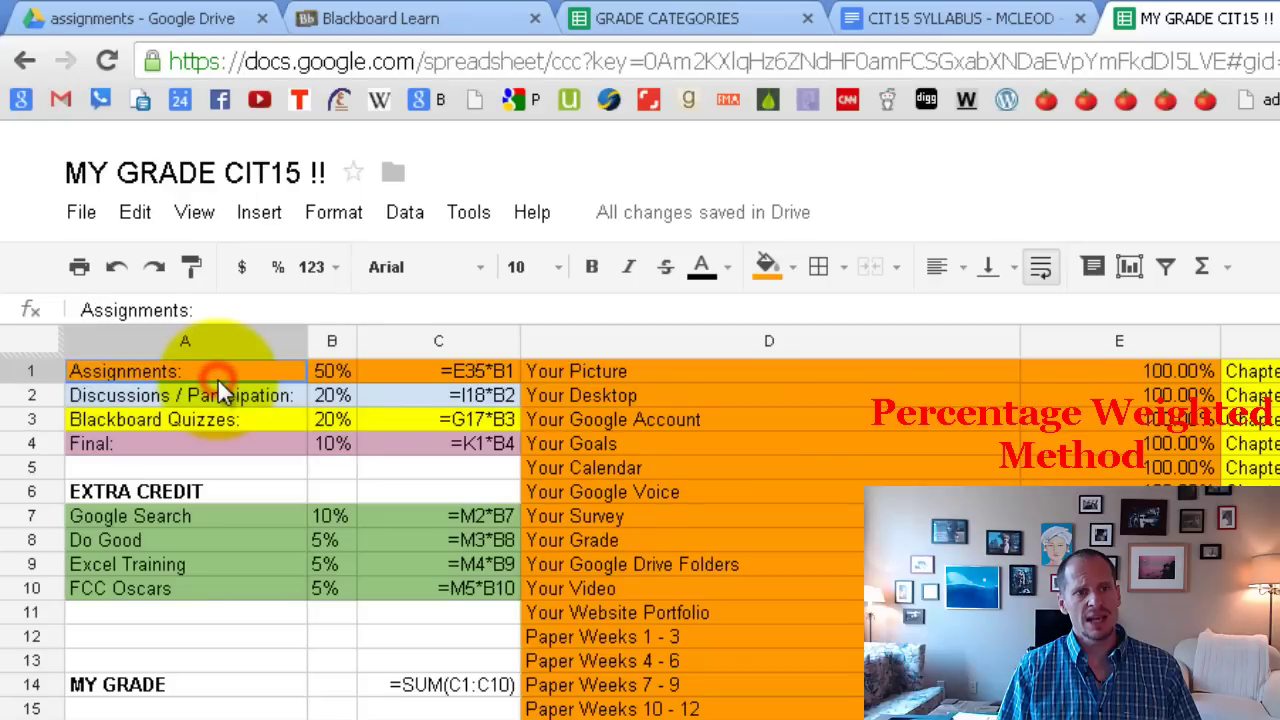
pyautogui.click(320, 374)
pyautogui.click(263, 398)
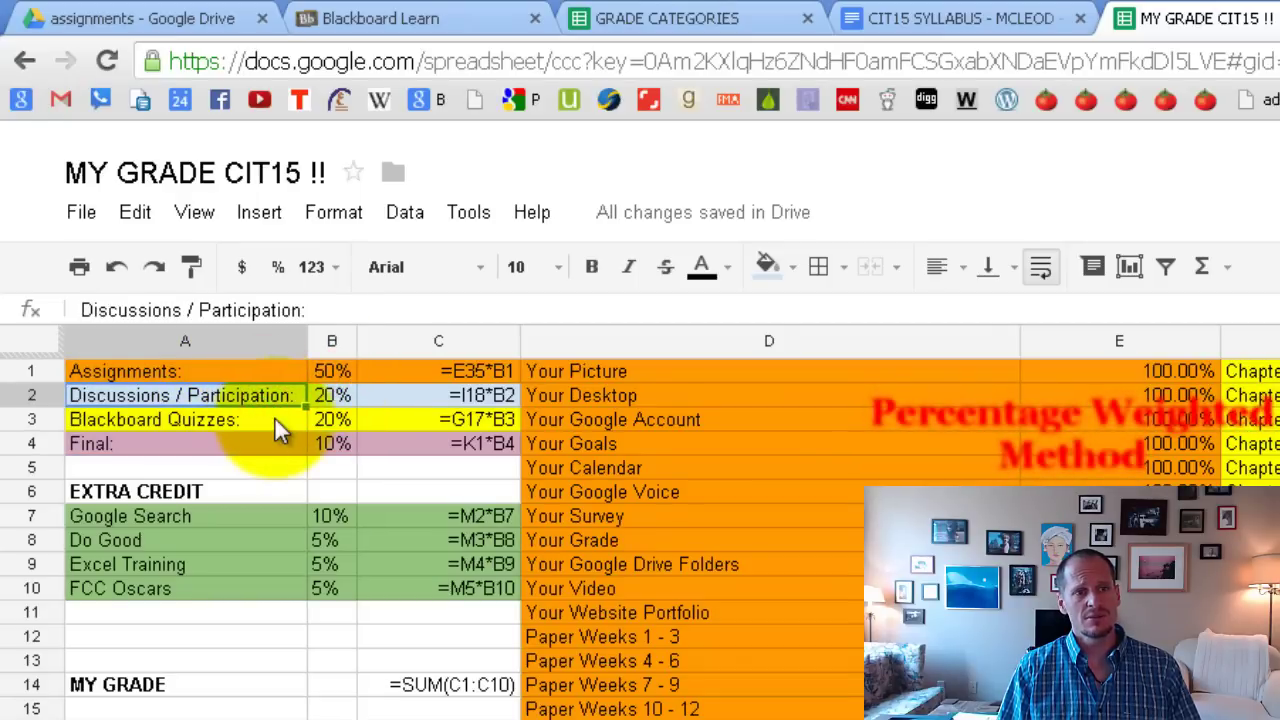
pyautogui.click(275, 419)
pyautogui.click(316, 420)
pyautogui.click(265, 398)
pyautogui.click(331, 394)
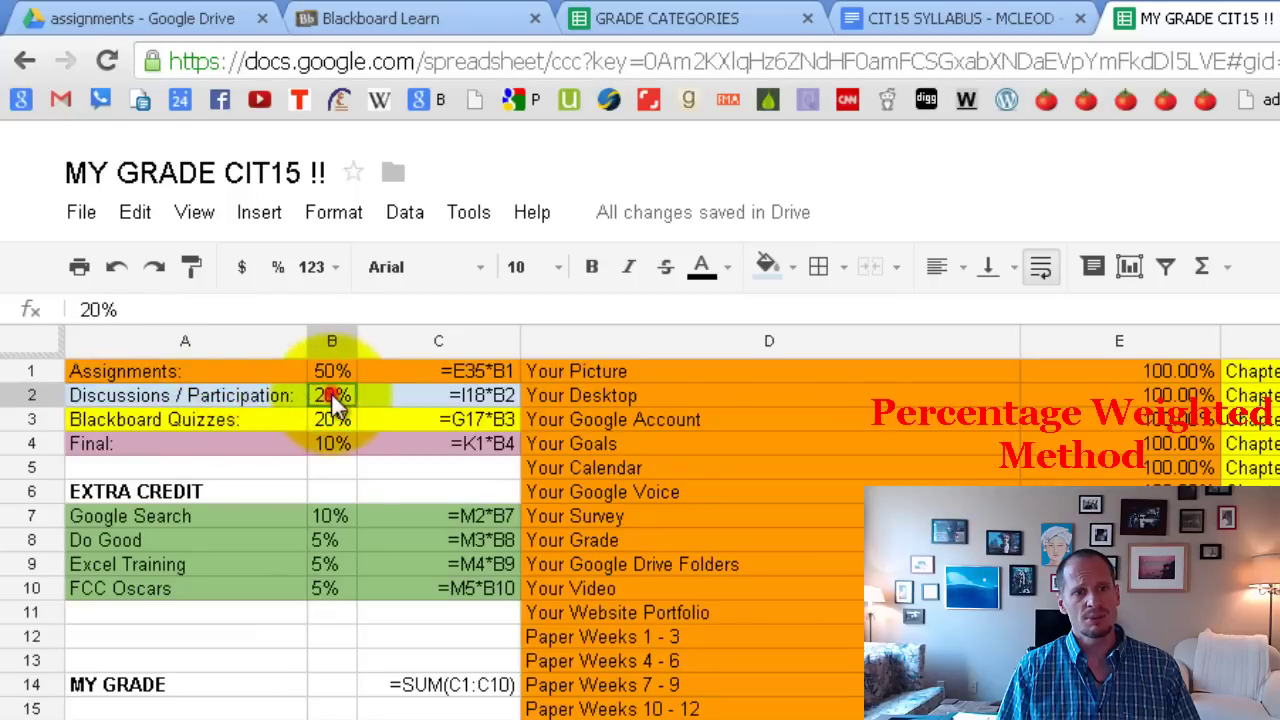
pyautogui.click(245, 444)
pyautogui.click(328, 444)
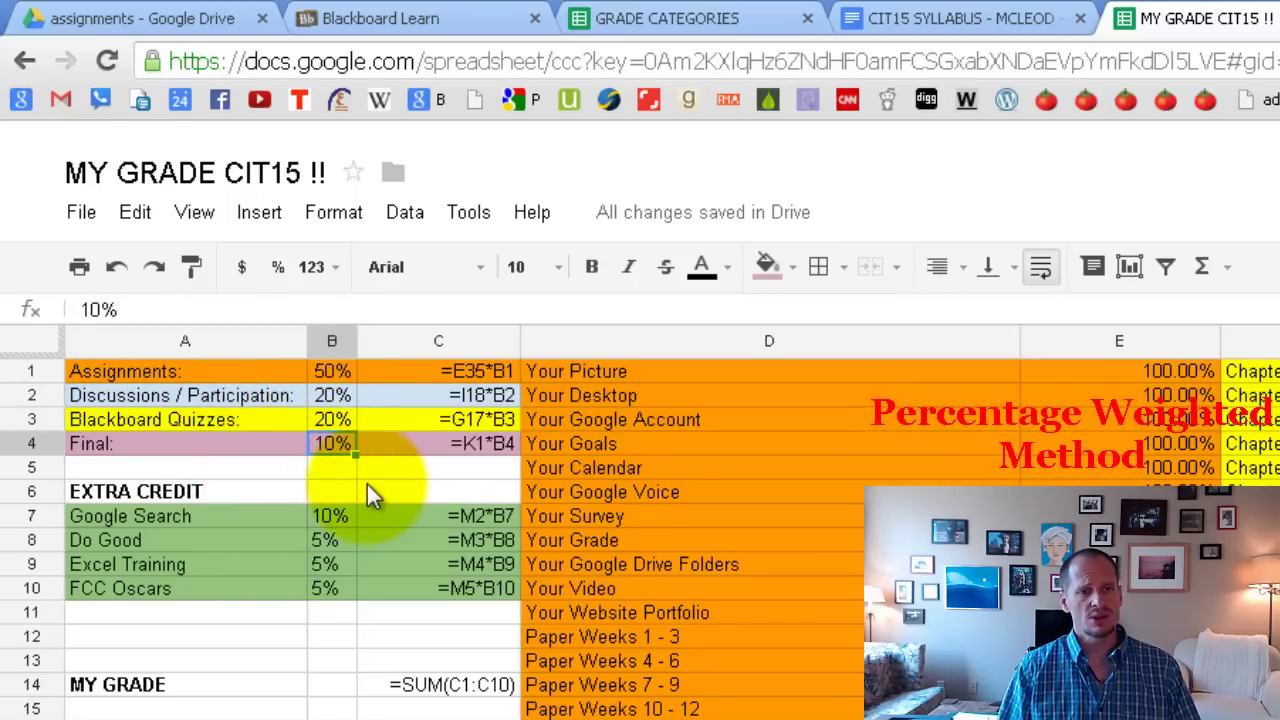
pyautogui.click(327, 371)
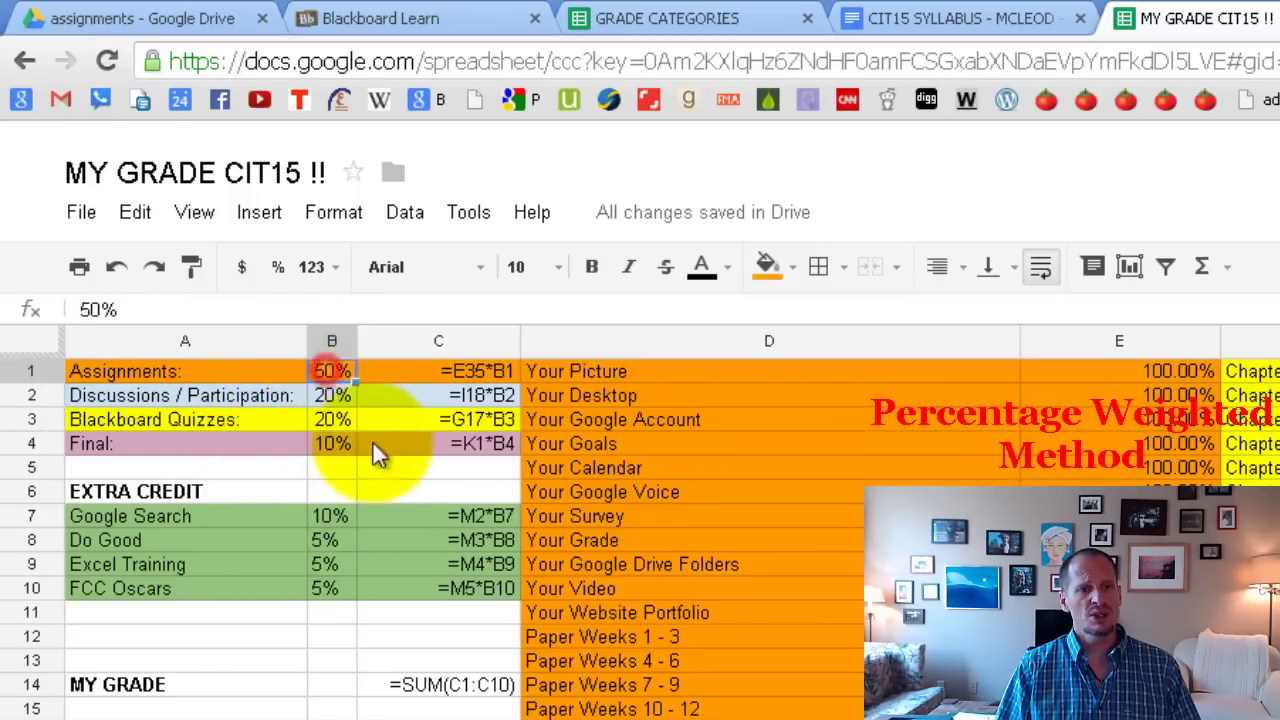
pyautogui.click(334, 396)
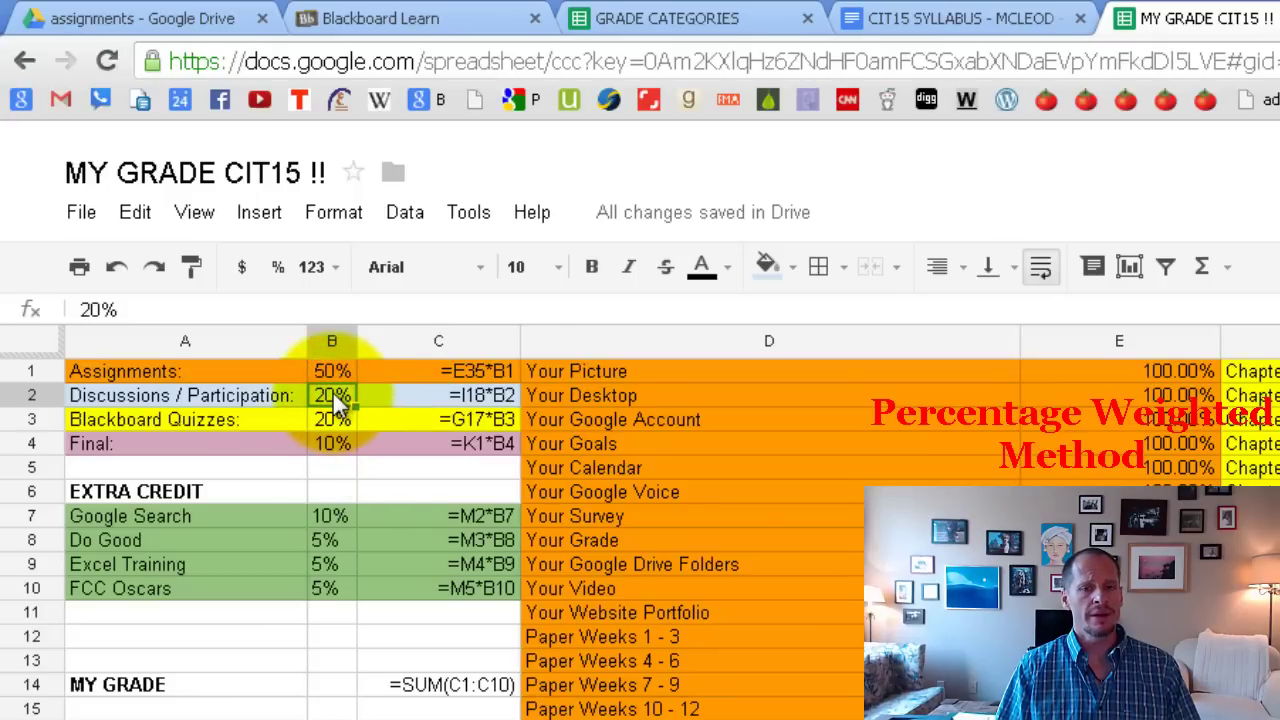
# Turn off the formula display, fill the assignment scores in E16:E34 with 100%, and select the Assignments weight in B1.
pyautogui.click(205, 219)
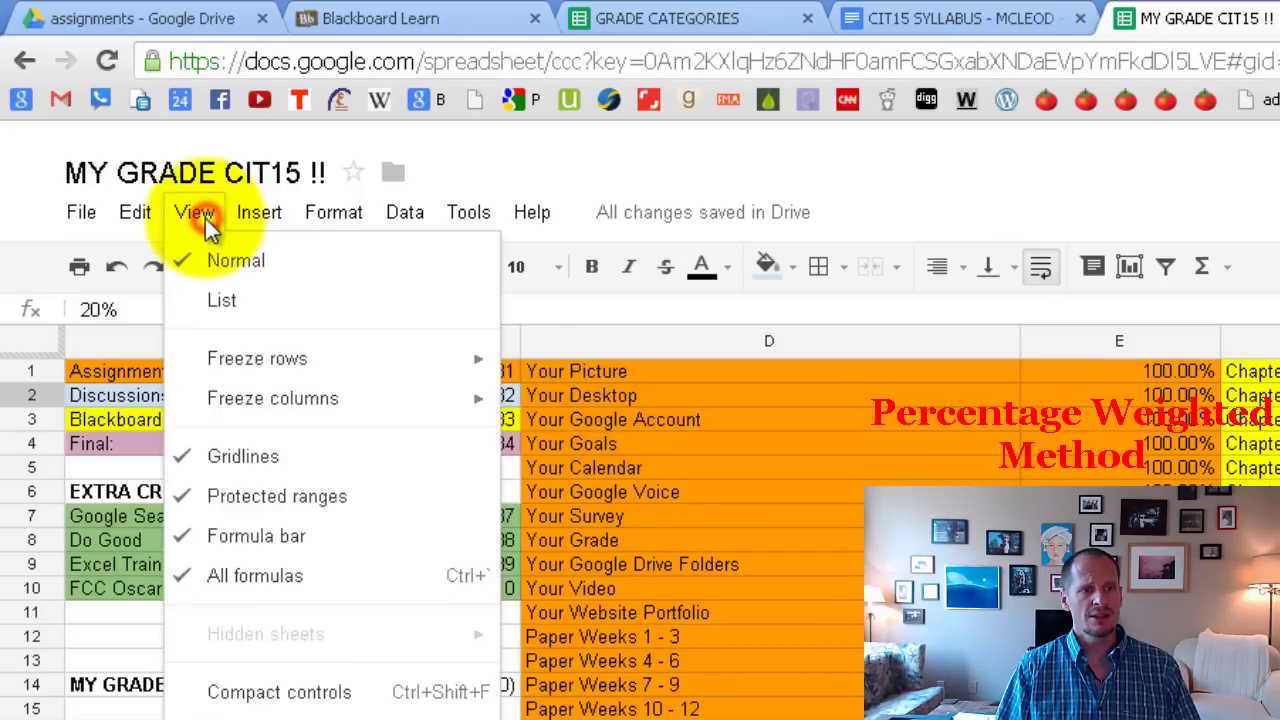
pyautogui.click(272, 580)
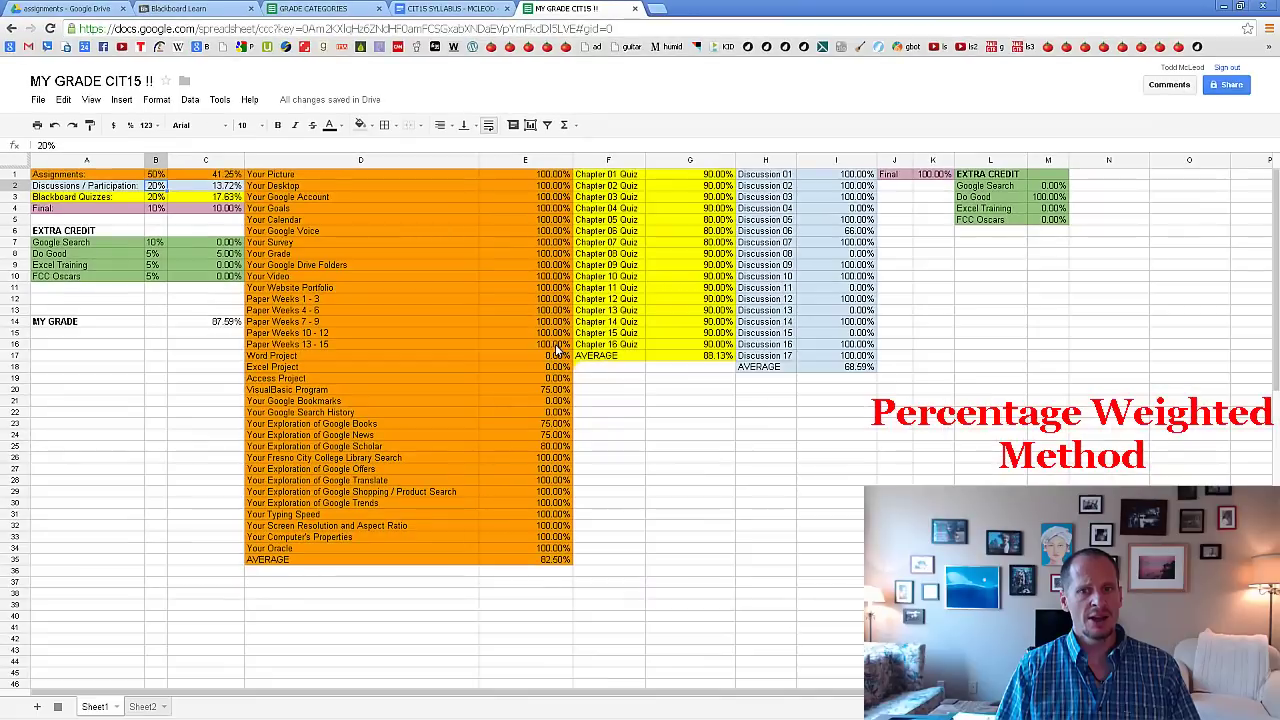
pyautogui.click(556, 345)
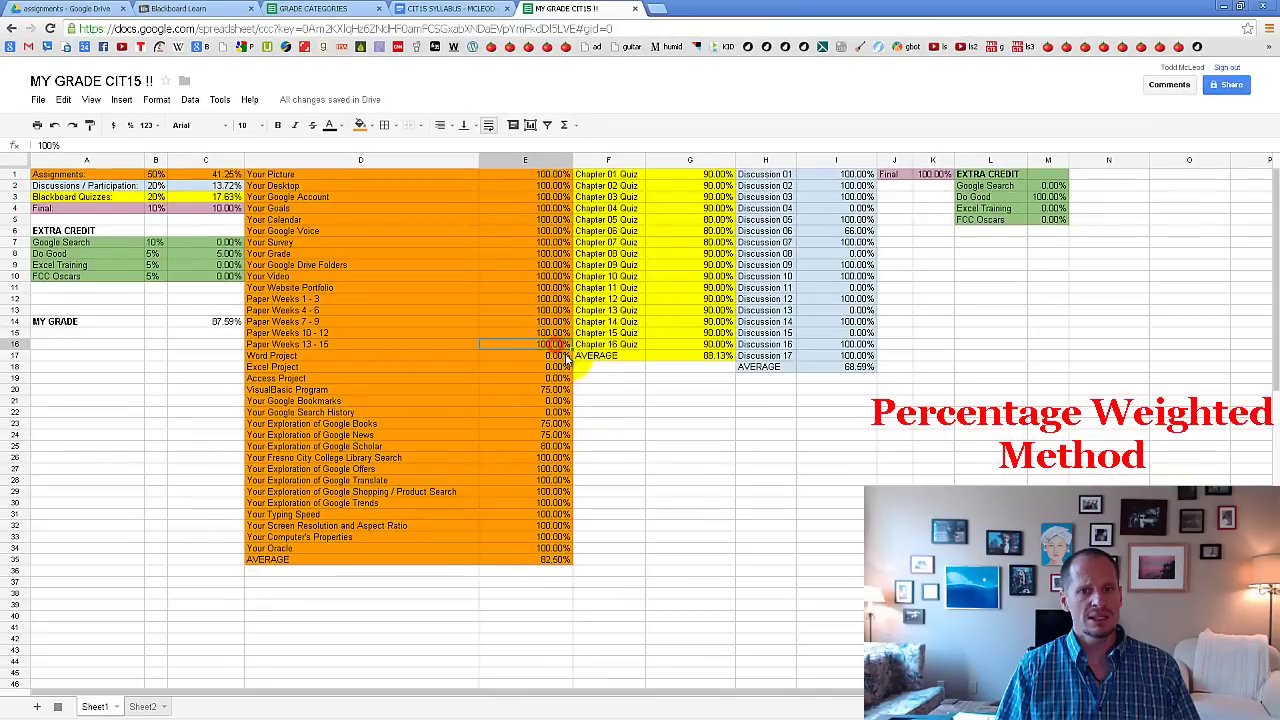
pyautogui.keyDown('shift'); pyautogui.click(556, 513); pyautogui.keyUp('shift')
pyautogui.hotkey('ctrl', 'd')
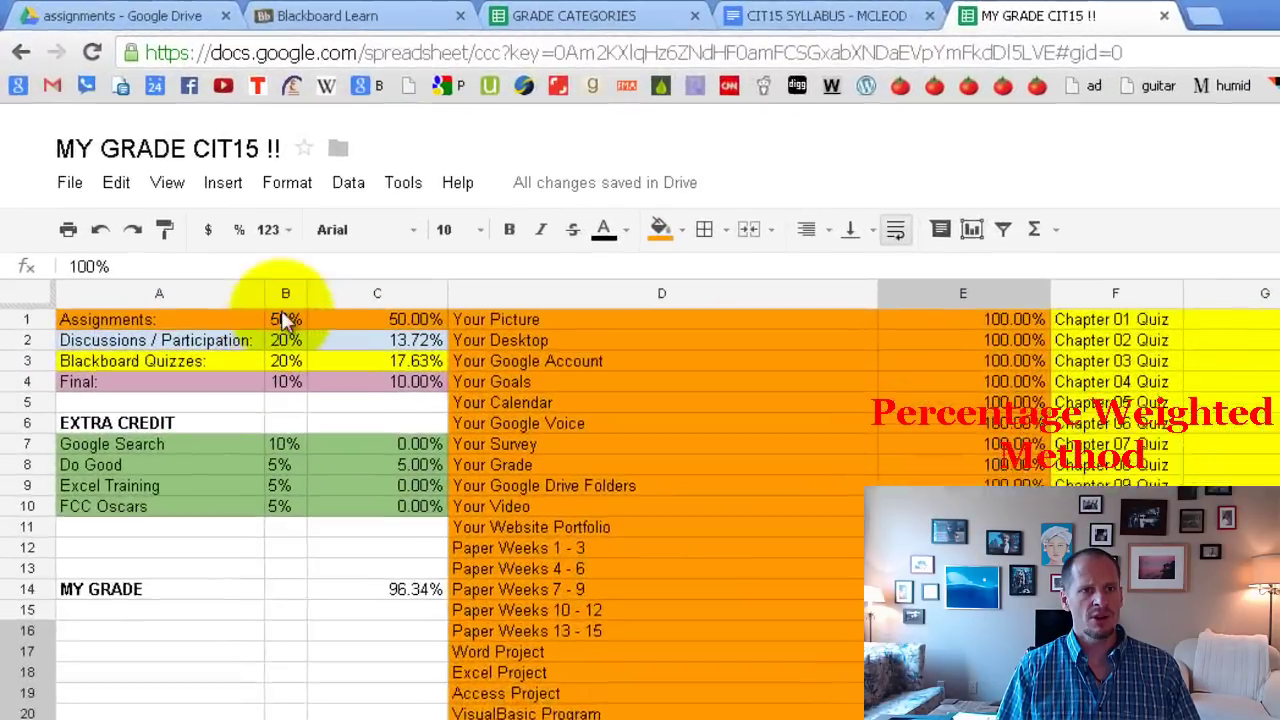
pyautogui.click(155, 174)
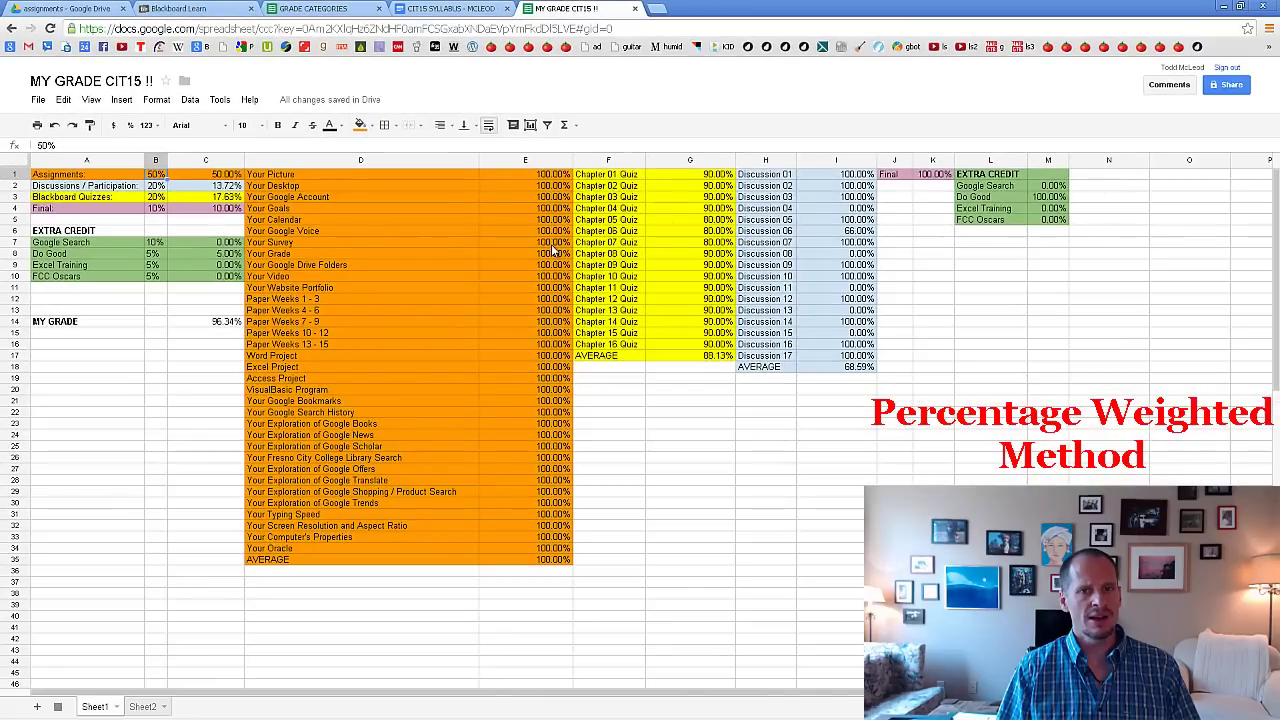
# Set the Your Survey score in E7 to 0 and fill it down through Your Oracle in E34.
pyautogui.click(553, 247)
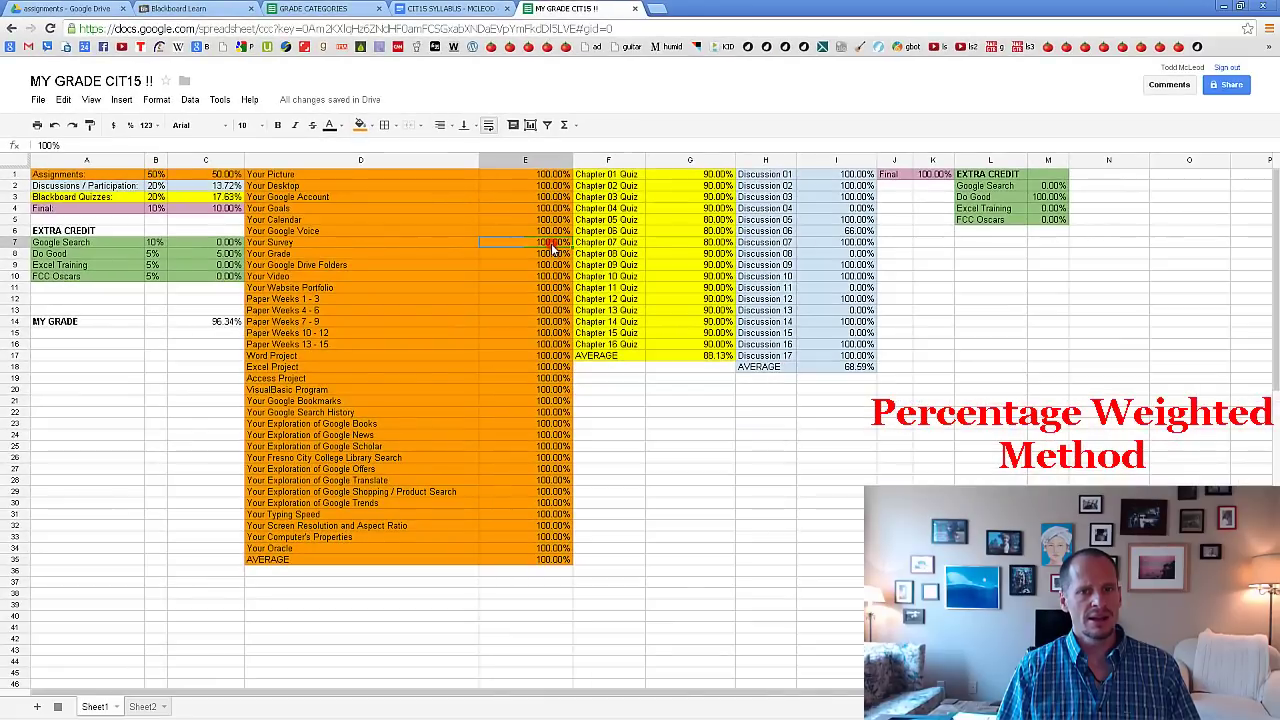
pyautogui.write('0')
pyautogui.press('Return')
pyautogui.click(569, 243)
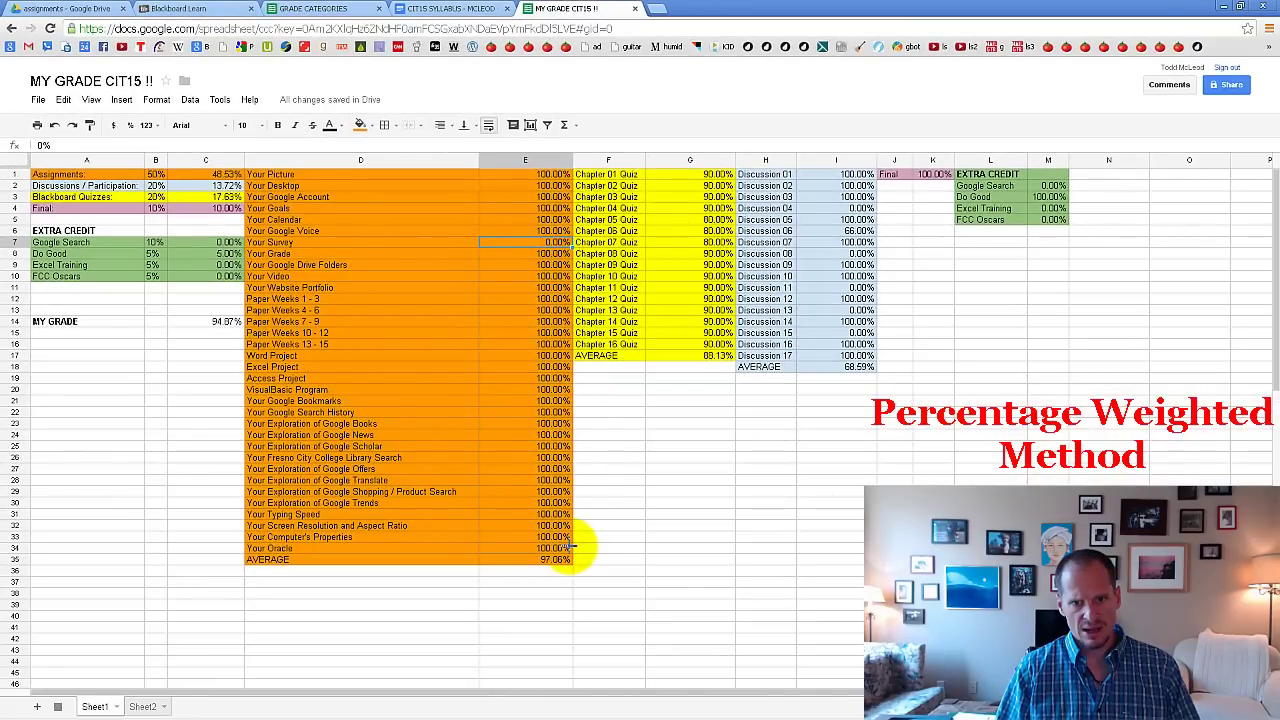
pyautogui.moveTo(571, 547); pyautogui.dragTo(571, 548)
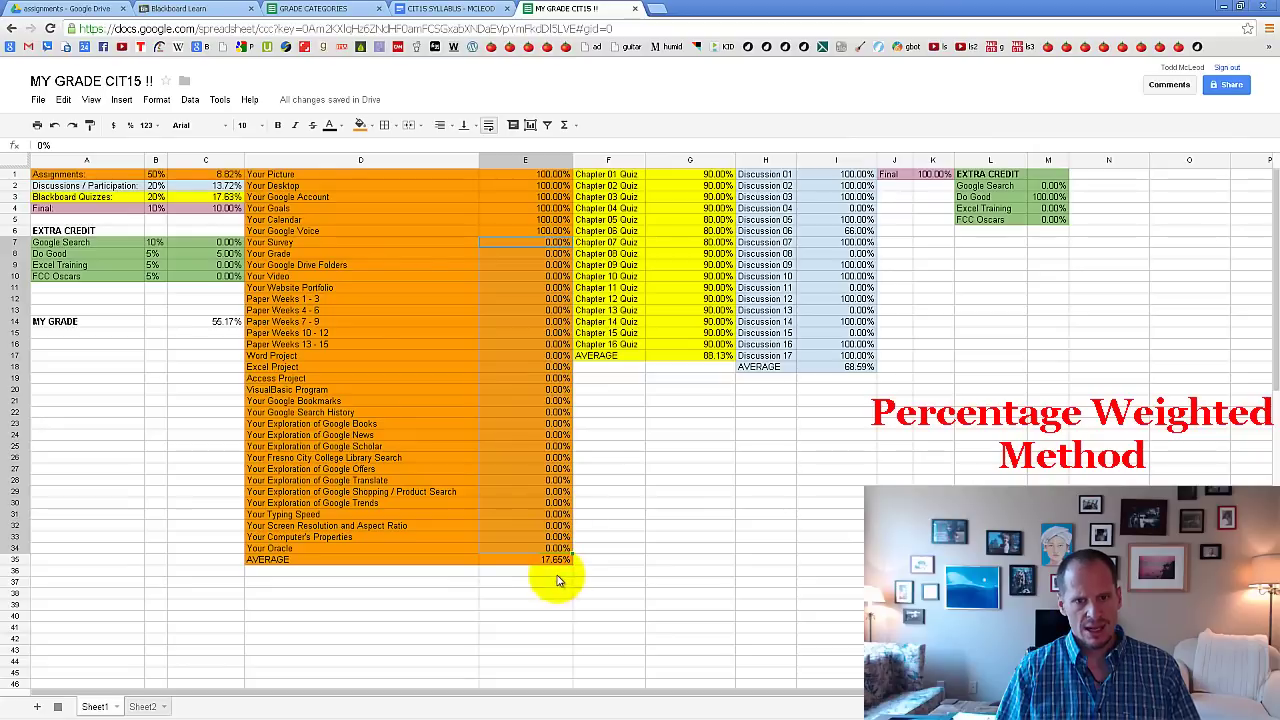
pyautogui.click(591, 558)
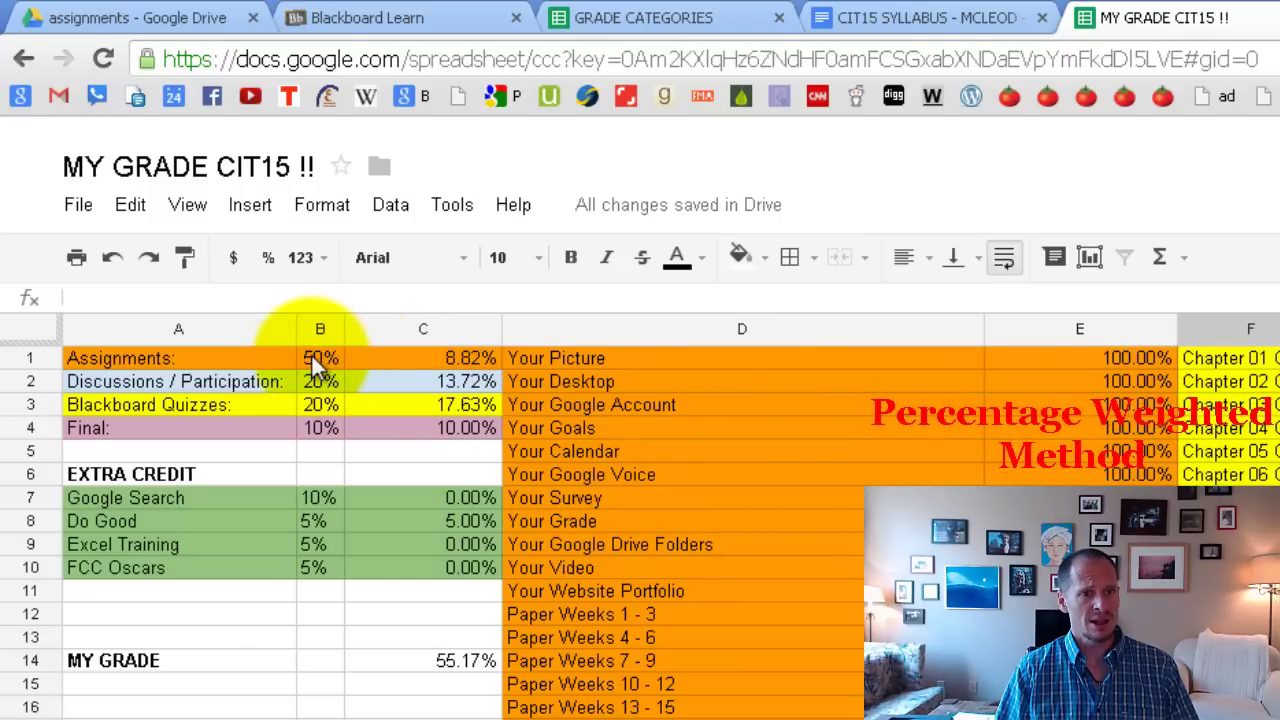
# Turn on the formula display and re-enter the Assignments formula =E35*B1 in C1.
pyautogui.click(185, 207)
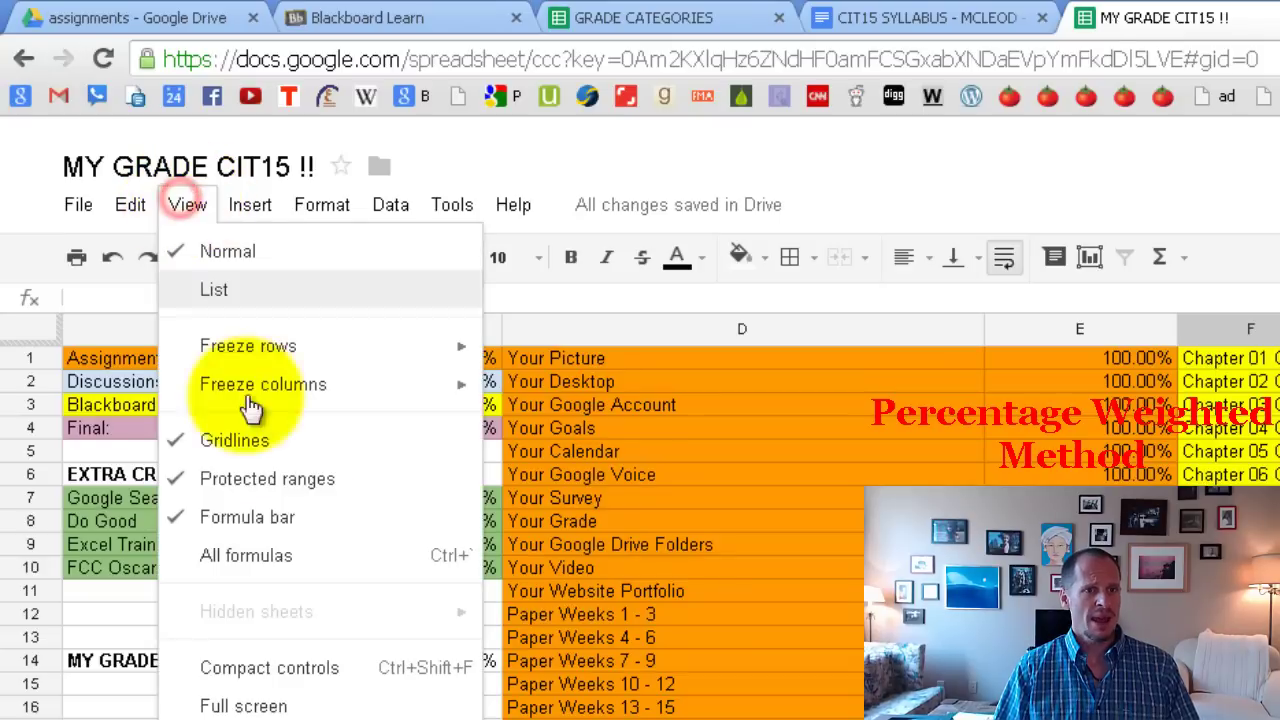
pyautogui.click(292, 556)
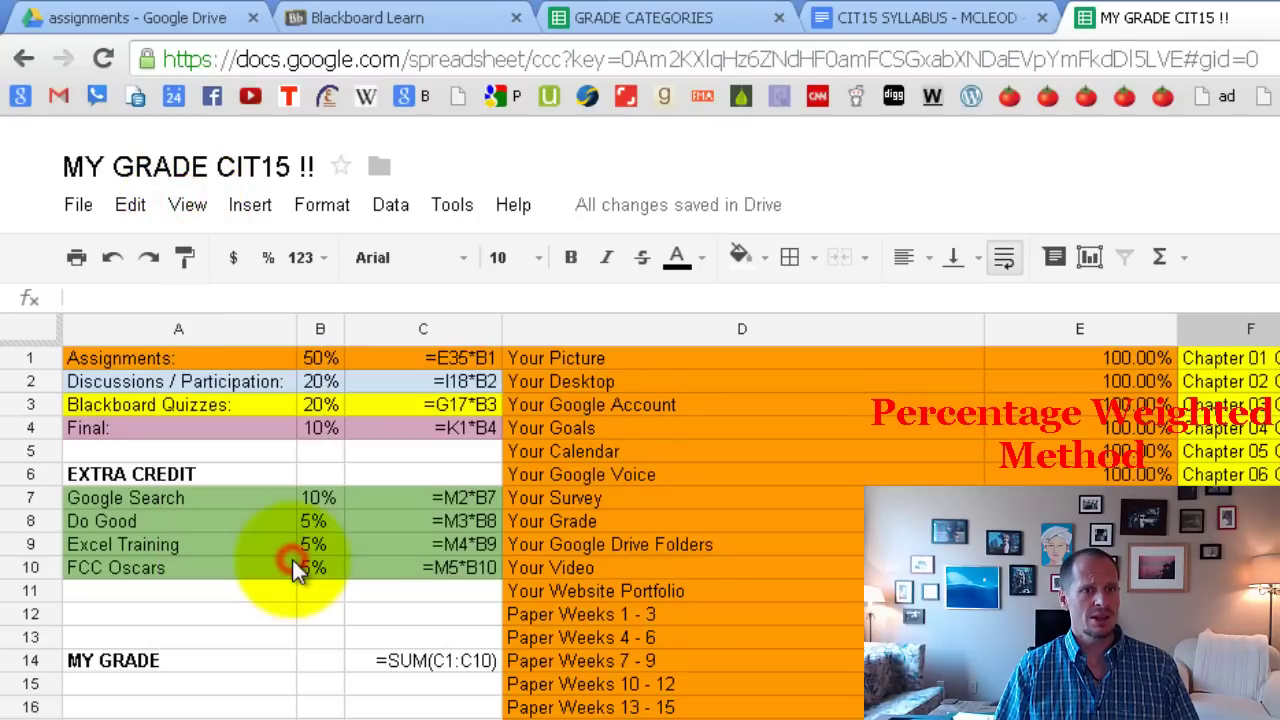
pyautogui.click(432, 362)
pyautogui.write('=')
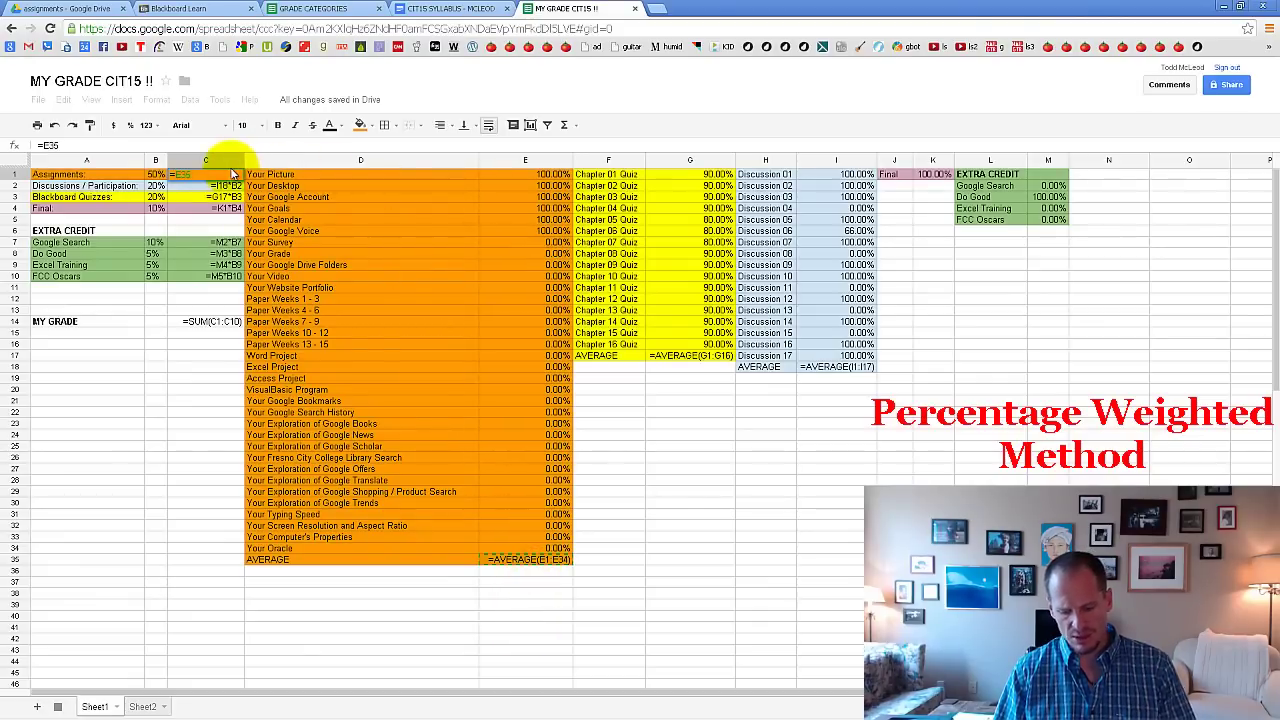
pyautogui.write('8')
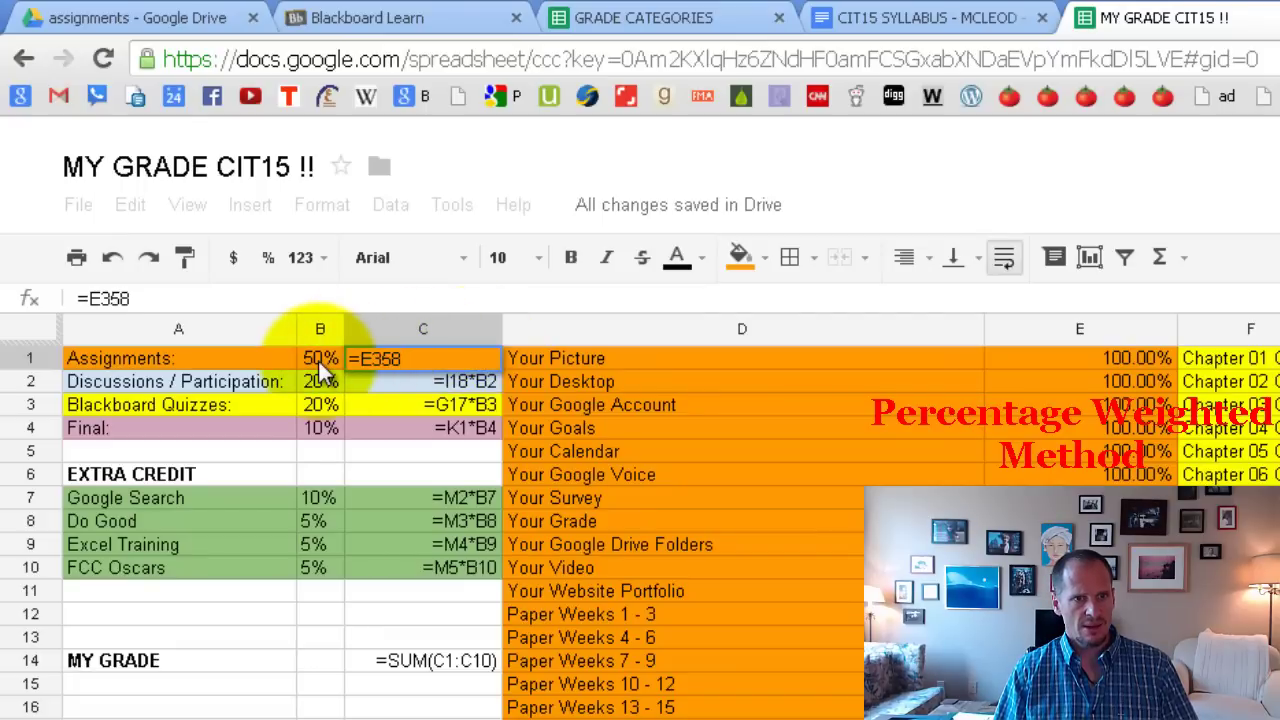
pyautogui.press('BackSpace')
pyautogui.write('*B1')
pyautogui.press('Return')
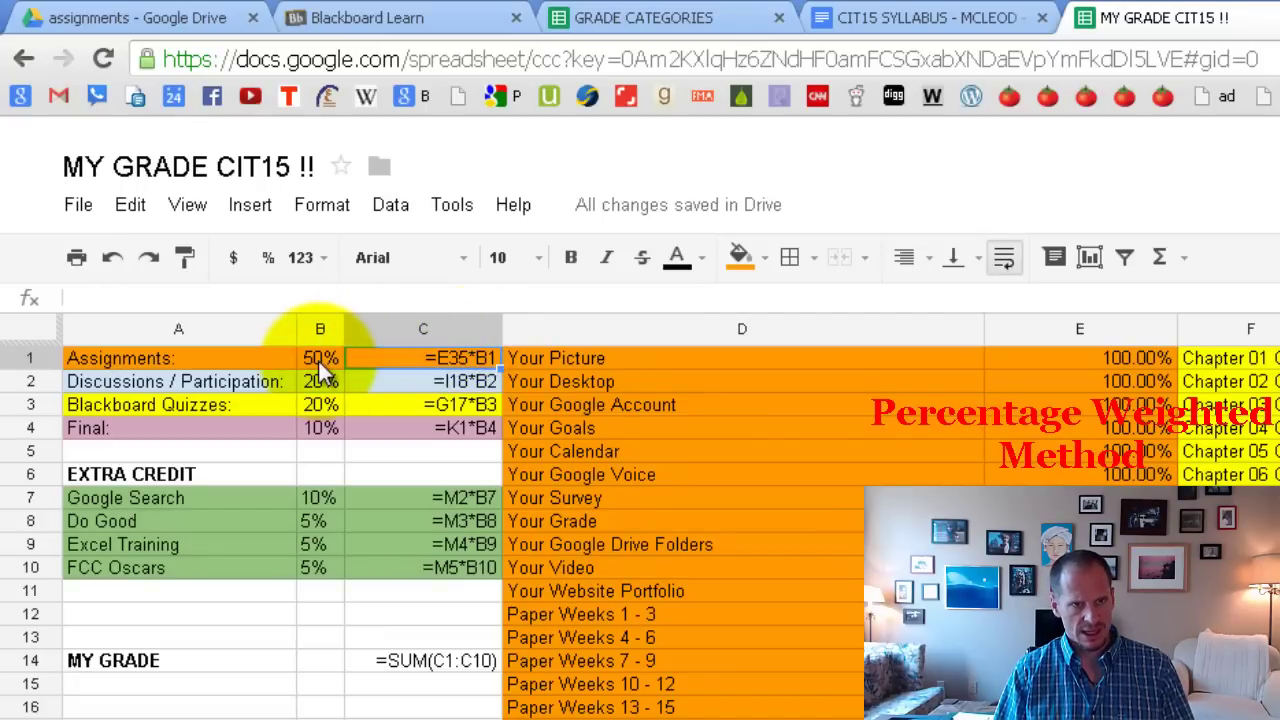
# Turn off the formula display, clear the Assignments result in C1 and re-enter its formula as =E35*B1.
pyautogui.click(177, 200)
pyautogui.click(215, 551)
pyautogui.click(441, 387)
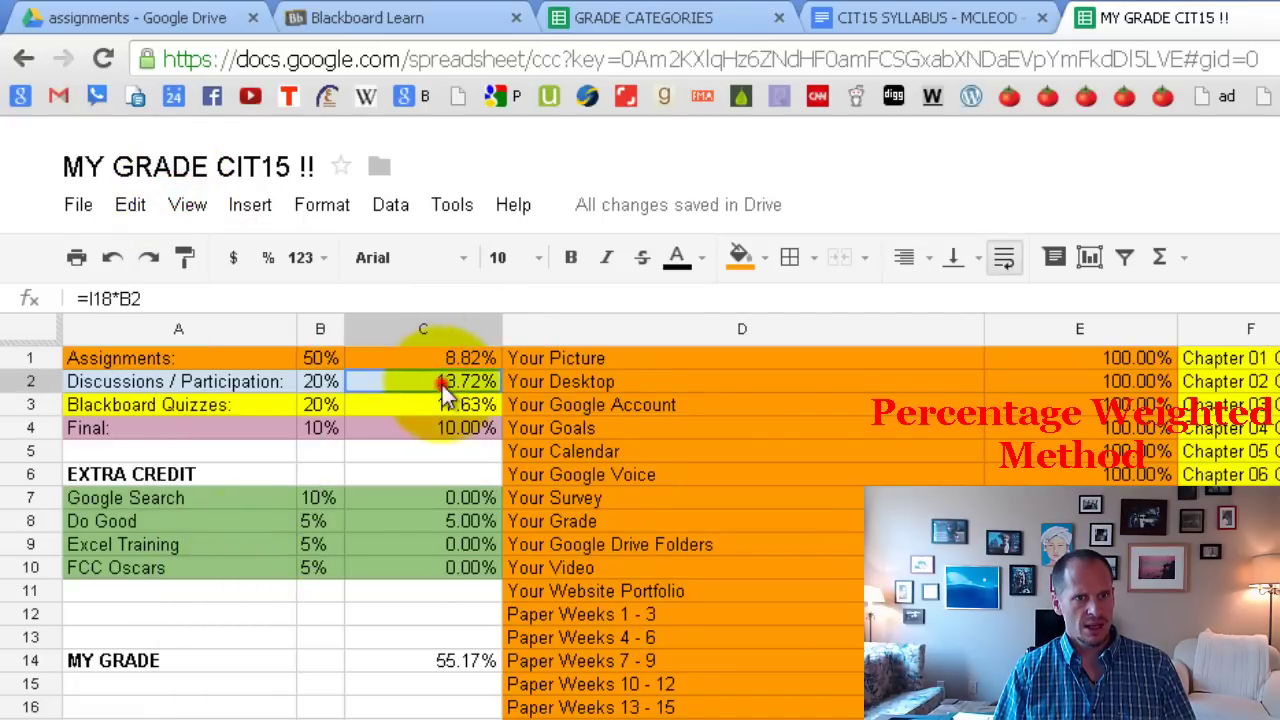
pyautogui.click(448, 355)
pyautogui.press('Delete')
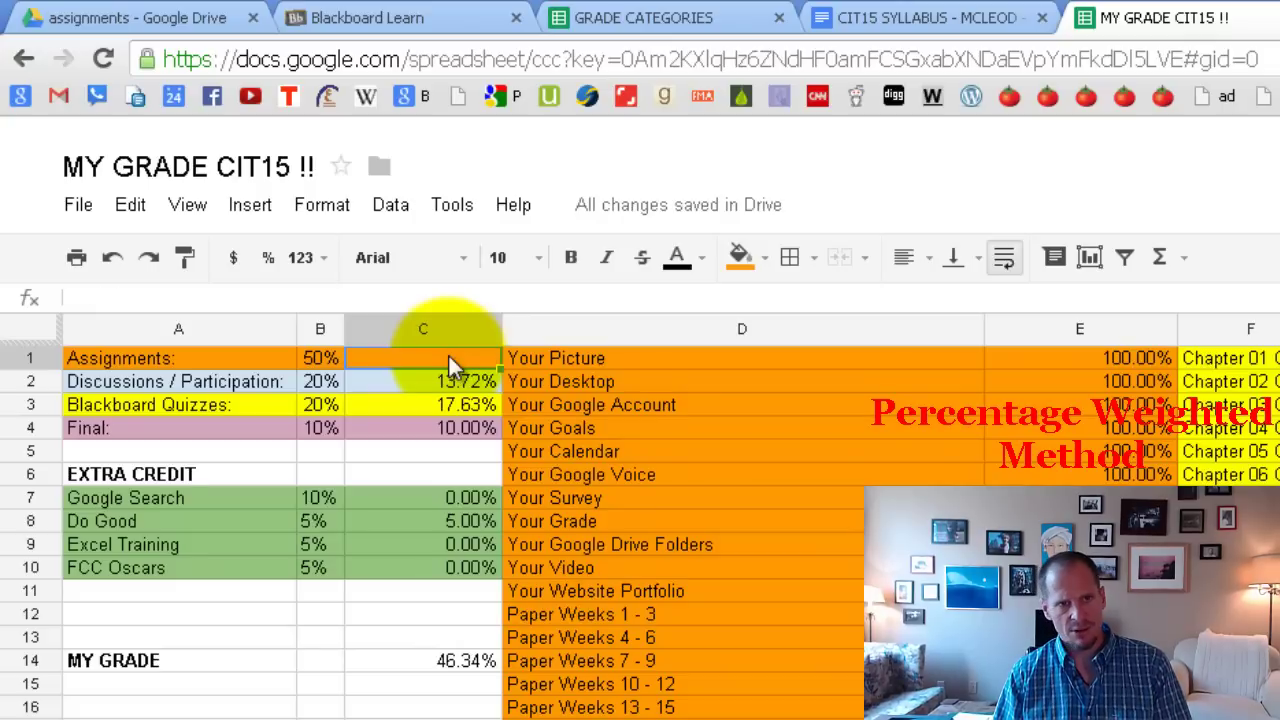
pyautogui.click(453, 423)
pyautogui.click(452, 358)
pyautogui.write('=')
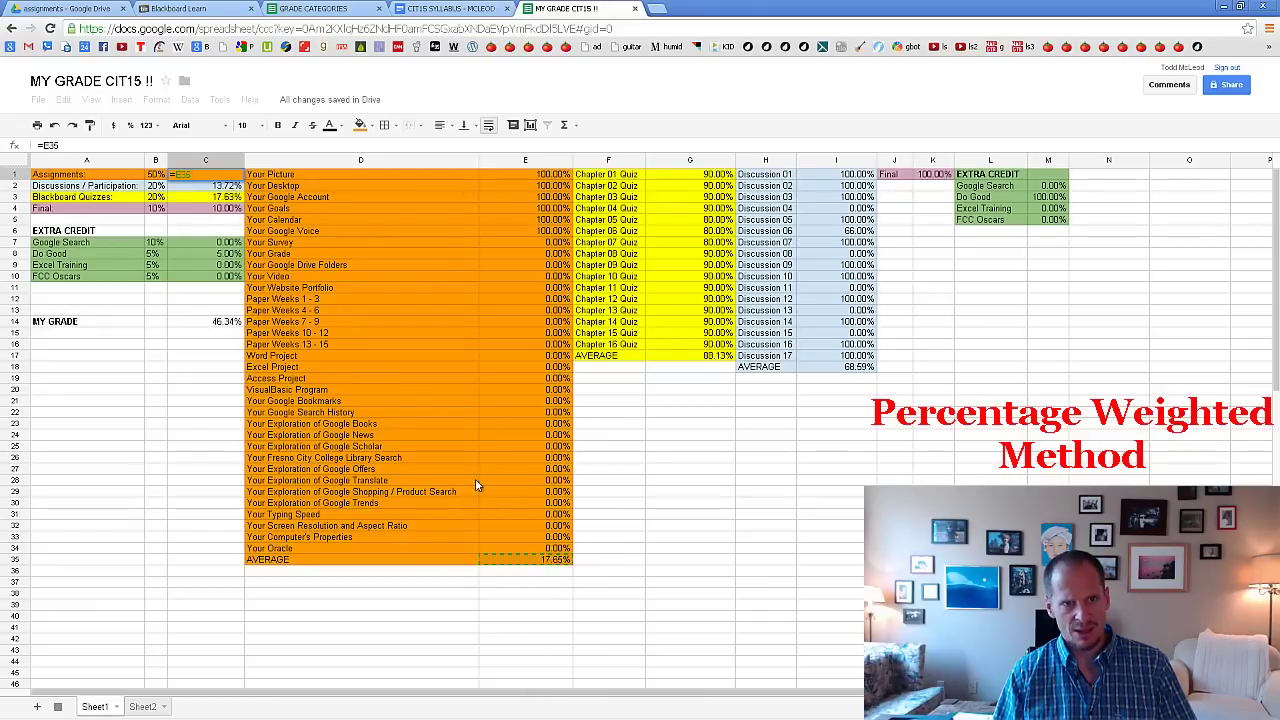
pyautogui.click(187, 178)
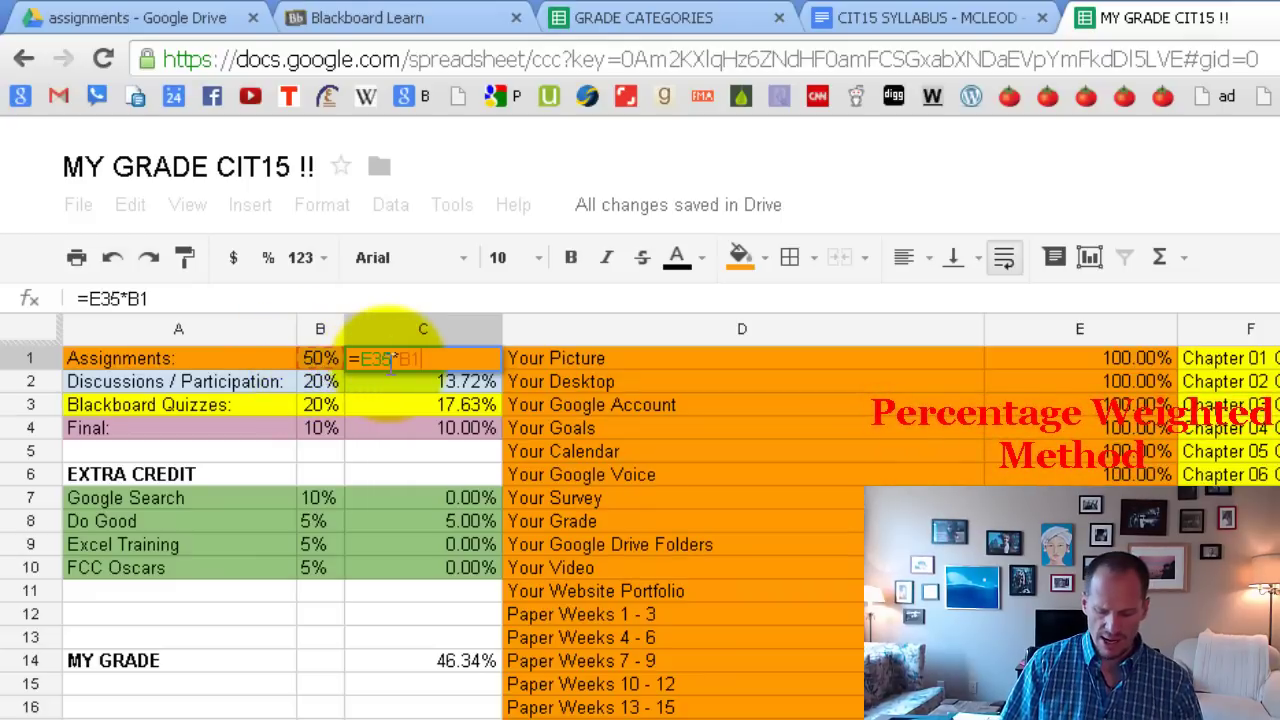
pyautogui.press('Return')
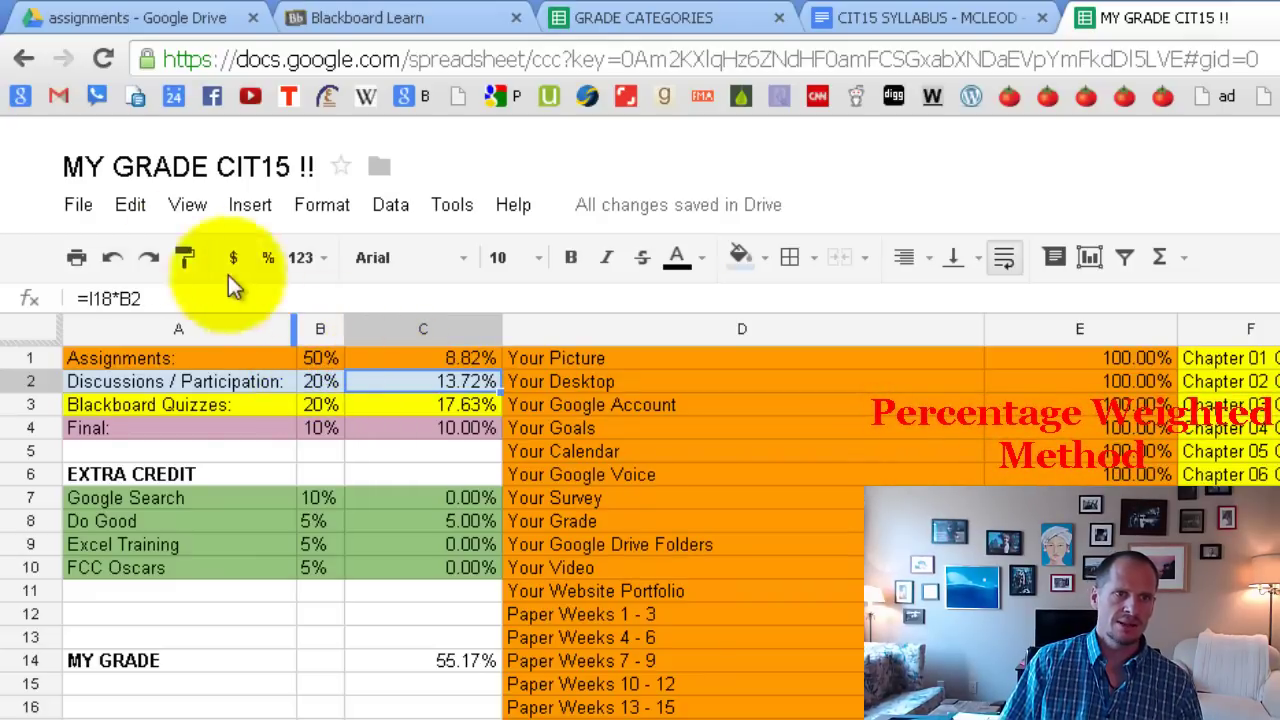
# Examine the weighted category, extra credit and MY GRADE formulas against their calculated values, ending with the formula display off.
pyautogui.click(184, 207)
pyautogui.click(252, 558)
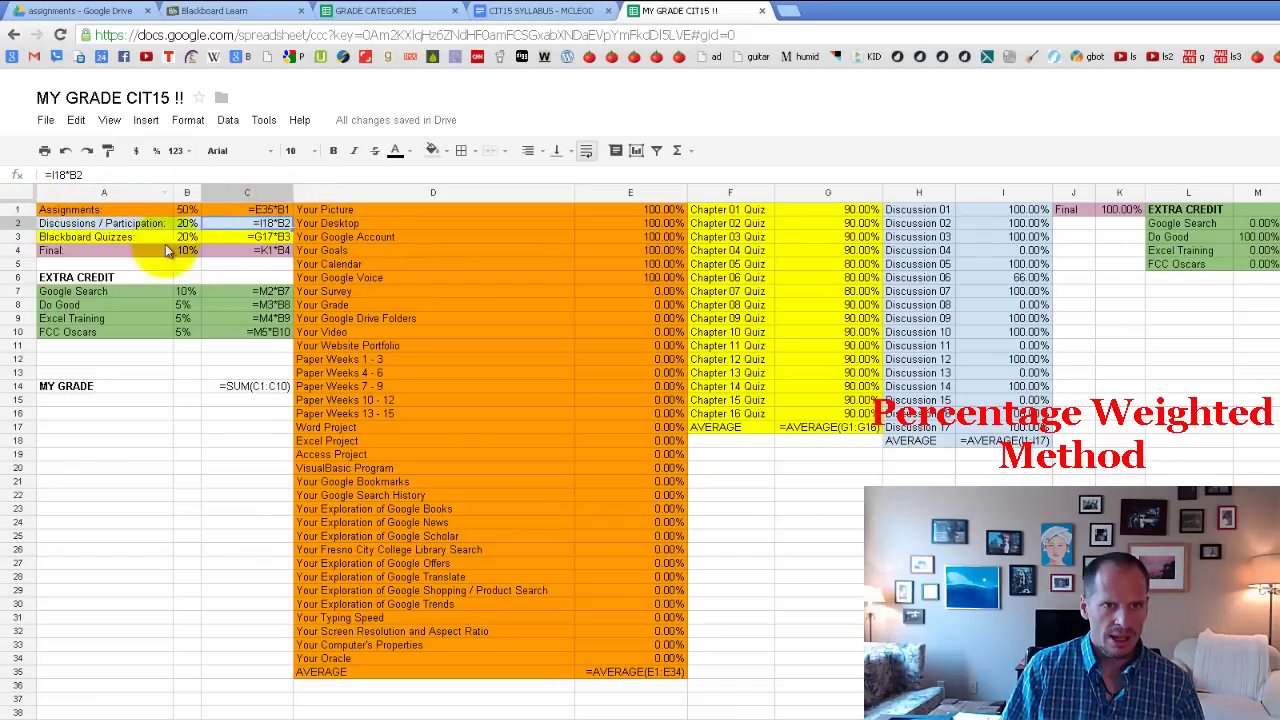
pyautogui.click(261, 466)
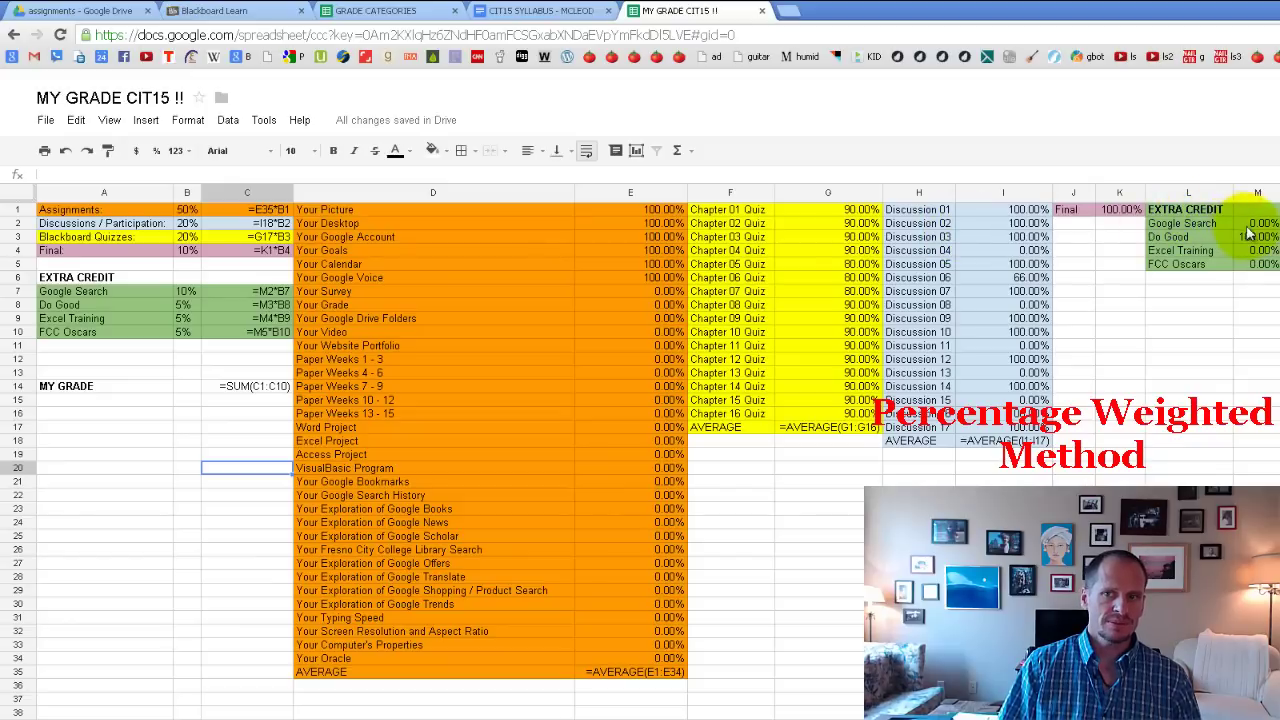
pyautogui.click(109, 120)
pyautogui.click(168, 328)
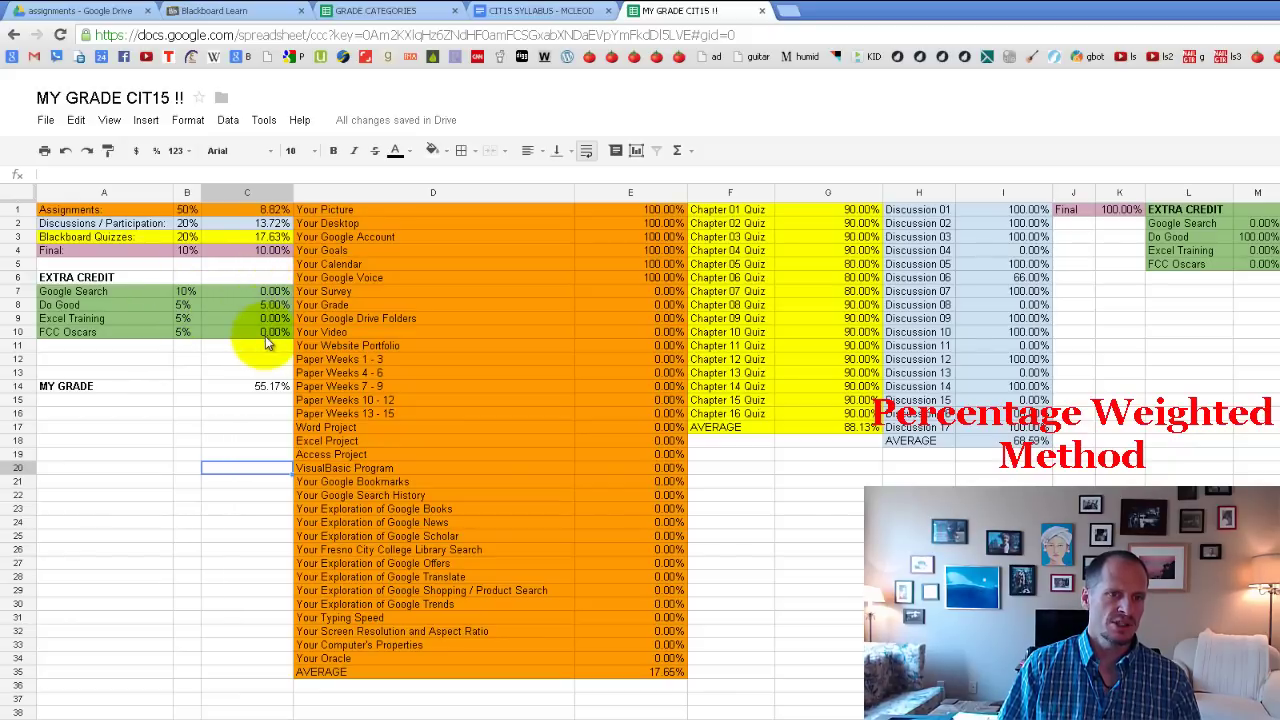
pyautogui.click(109, 120)
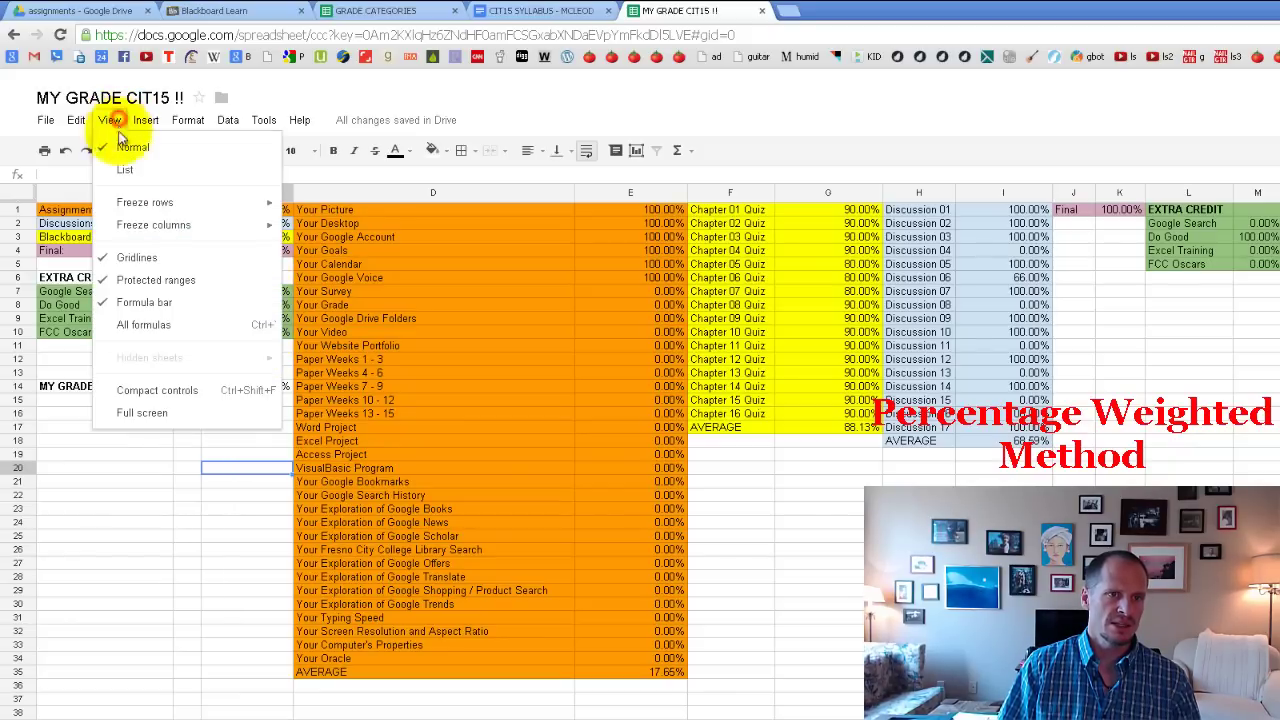
pyautogui.click(148, 330)
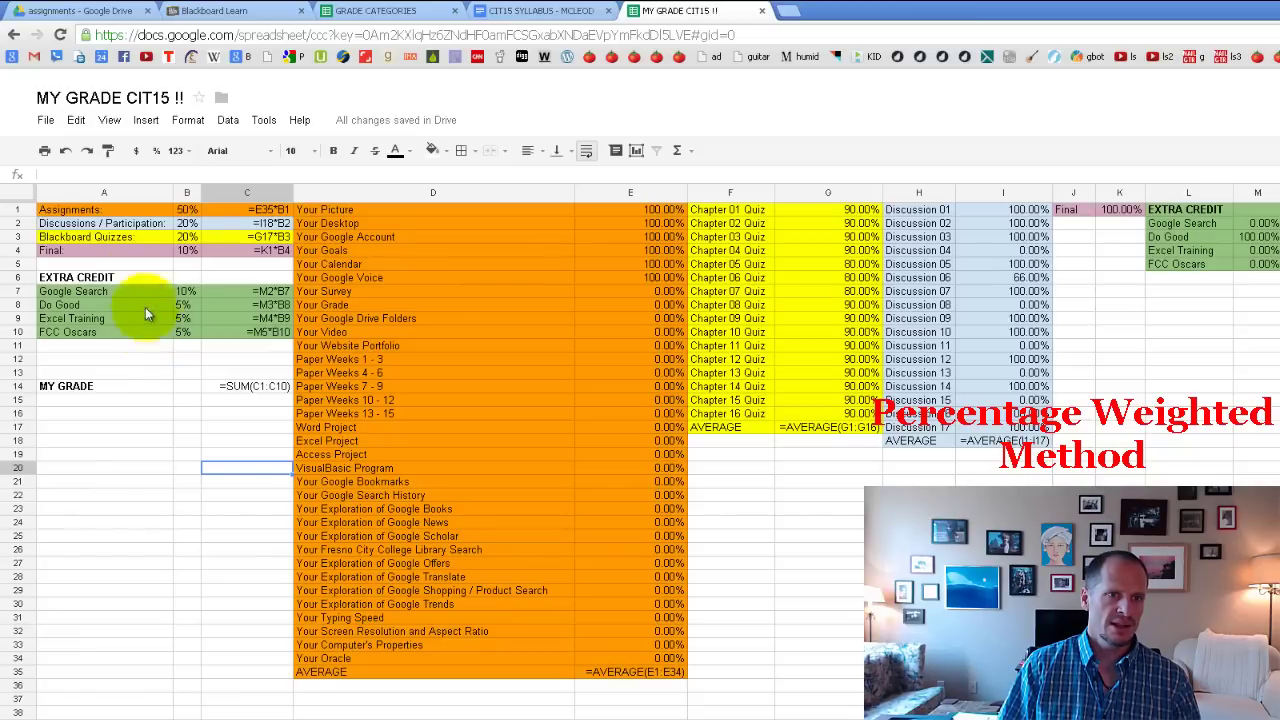
pyautogui.click(109, 120)
pyautogui.click(148, 328)
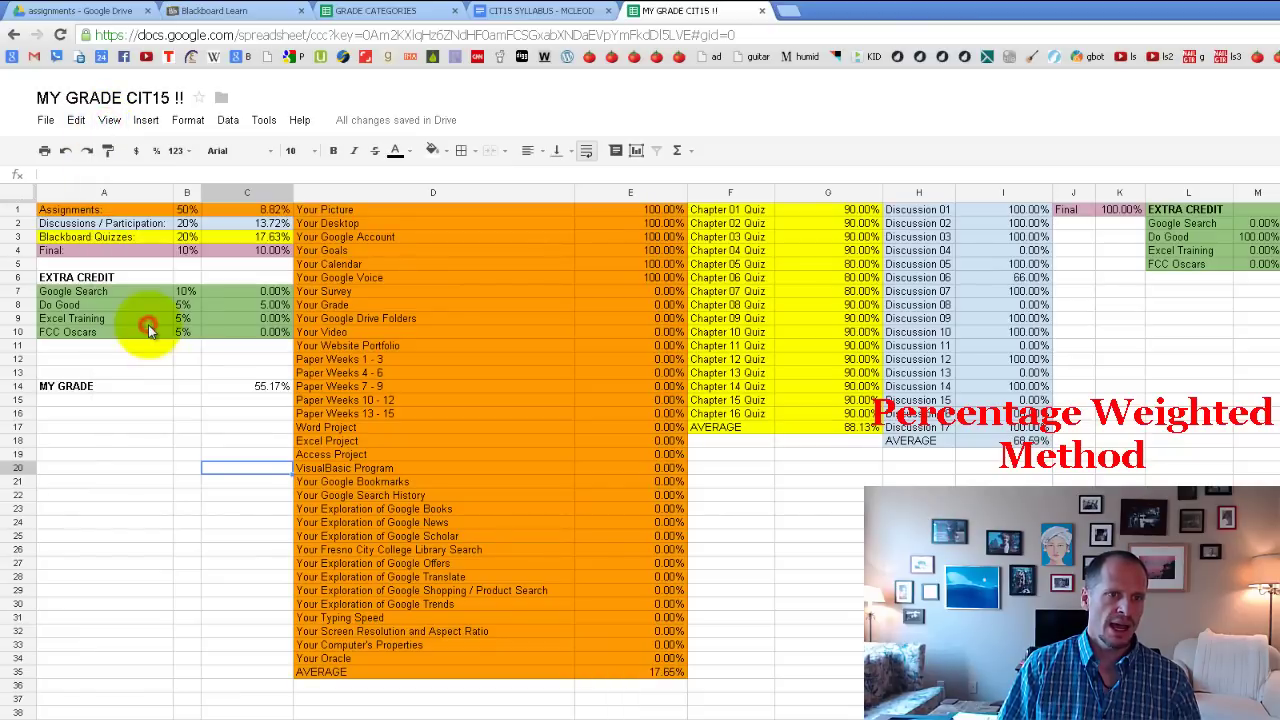
# Clear the Do Good result in C8 and rebuild its extra credit formula as =M3*B8.
pyautogui.click(275, 304)
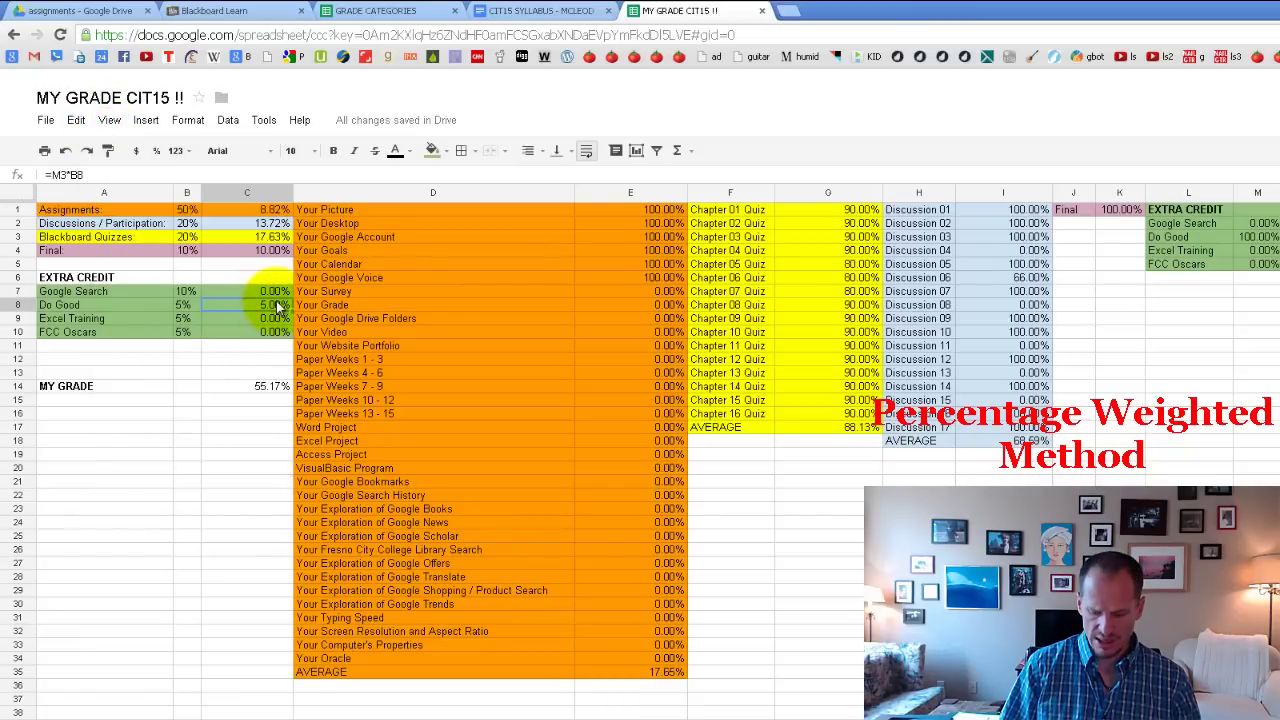
pyautogui.press('Delete')
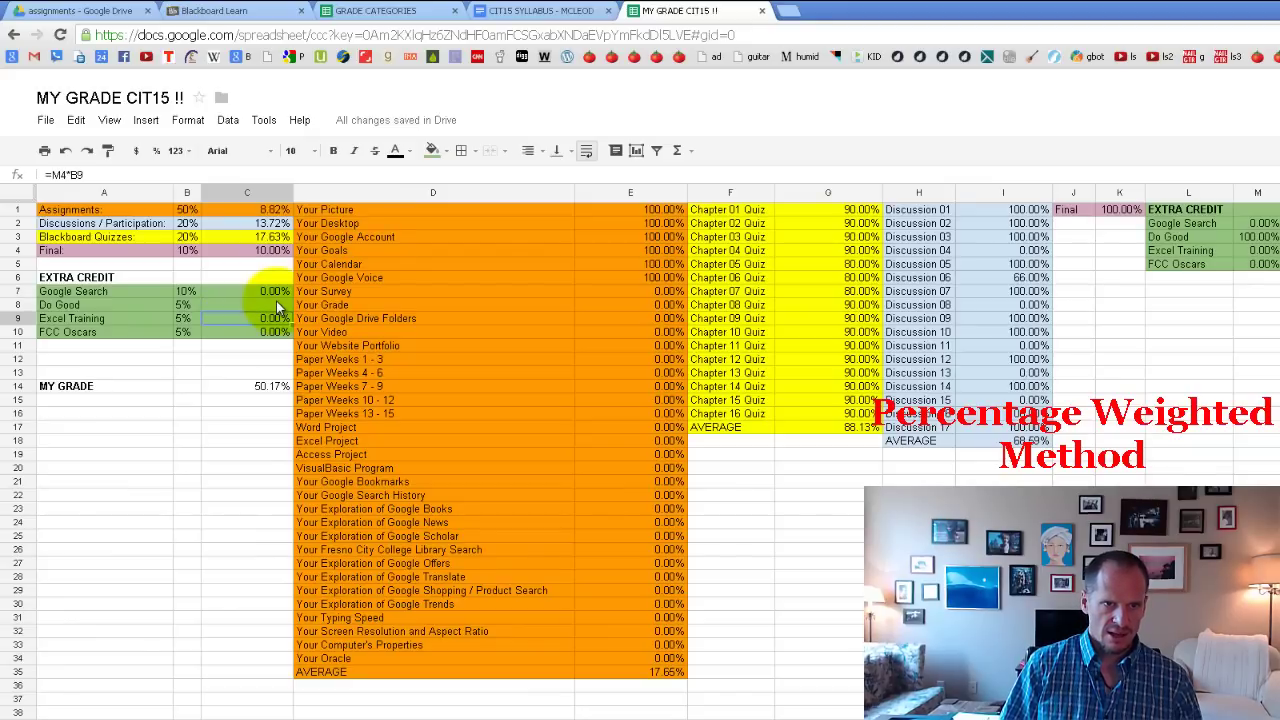
pyautogui.write('=')
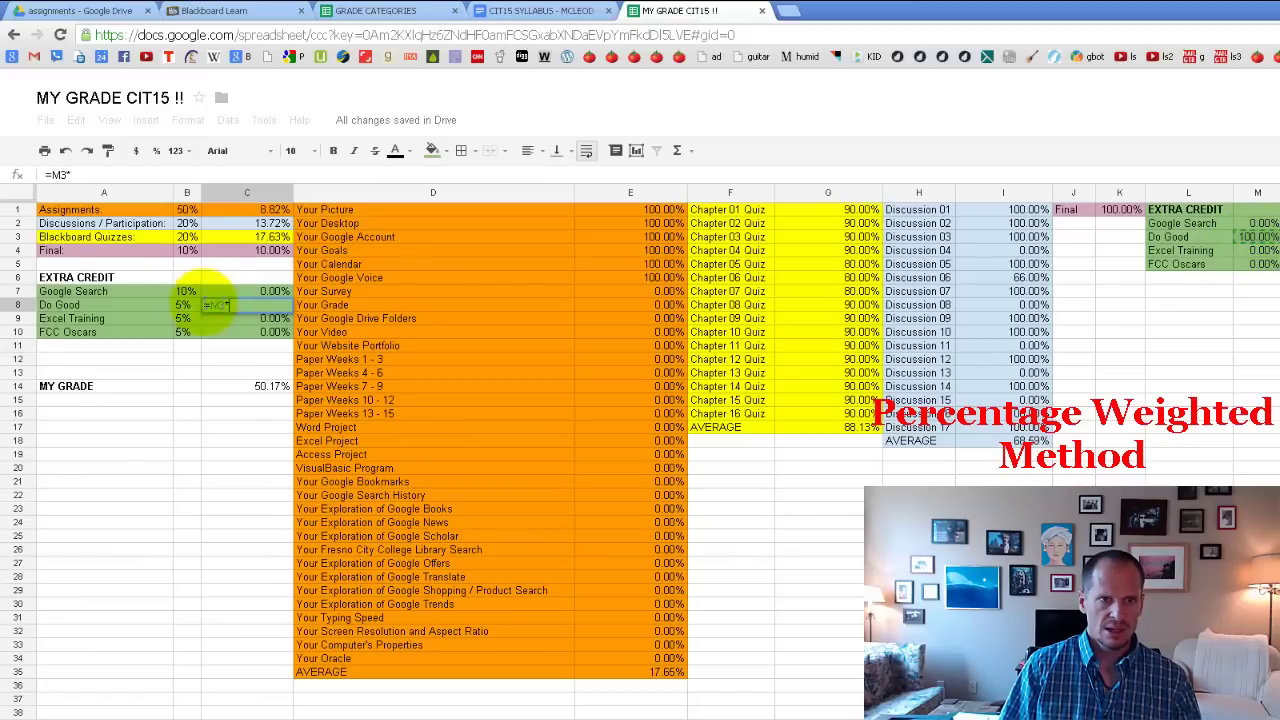
pyautogui.click(186, 304)
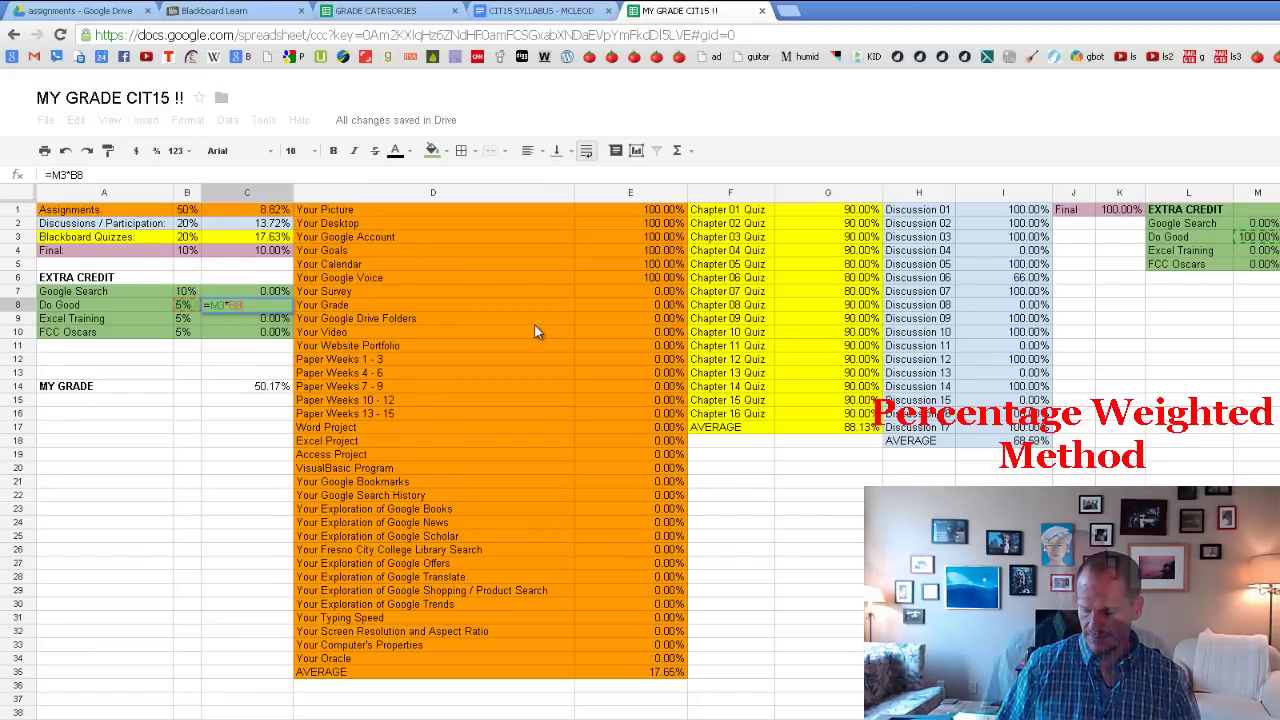
pyautogui.press('Return')
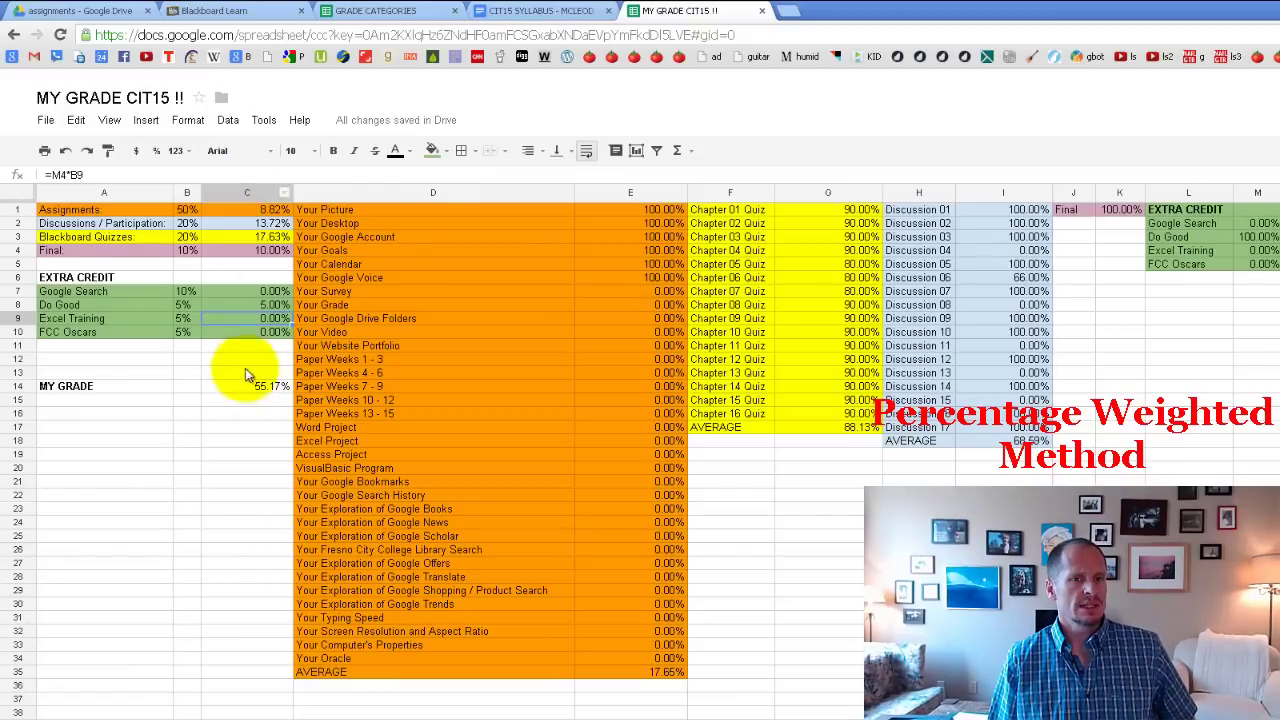
# Review all formulas, return to showing values, and rebuild the MY GRADE total in C14 as =SUM(C1:C10).
pyautogui.click(109, 121)
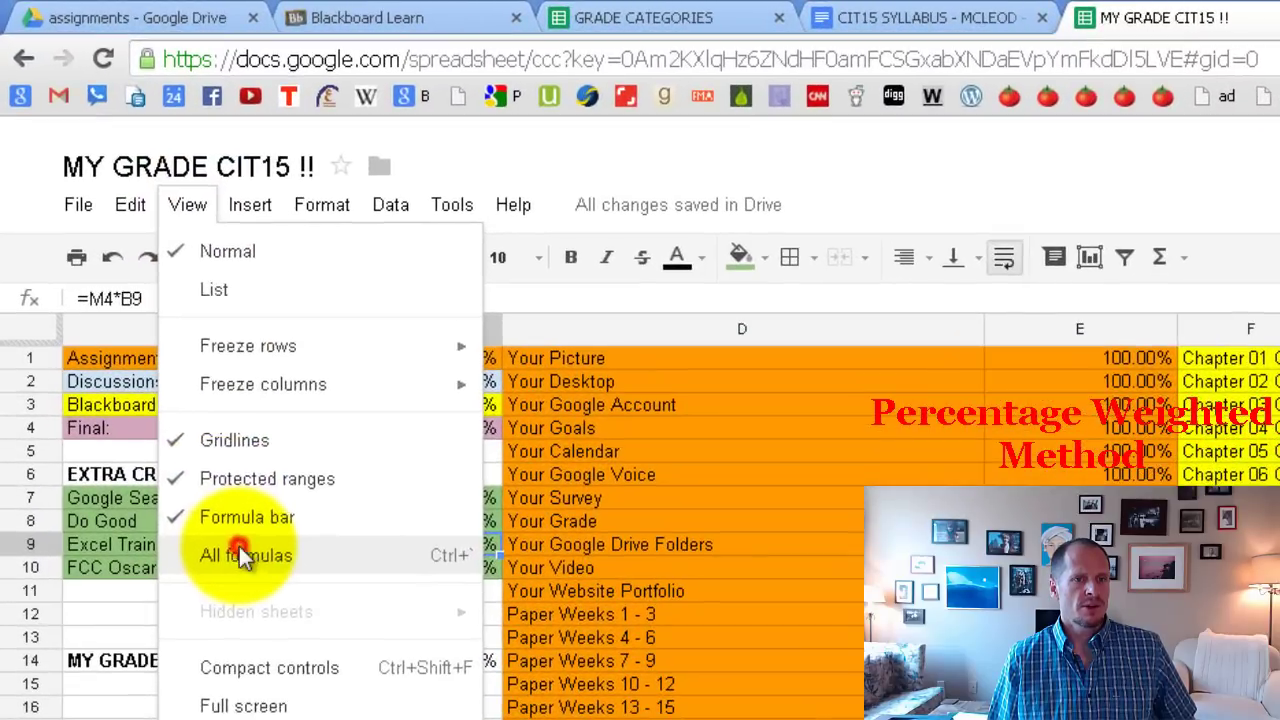
pyautogui.click(143, 325)
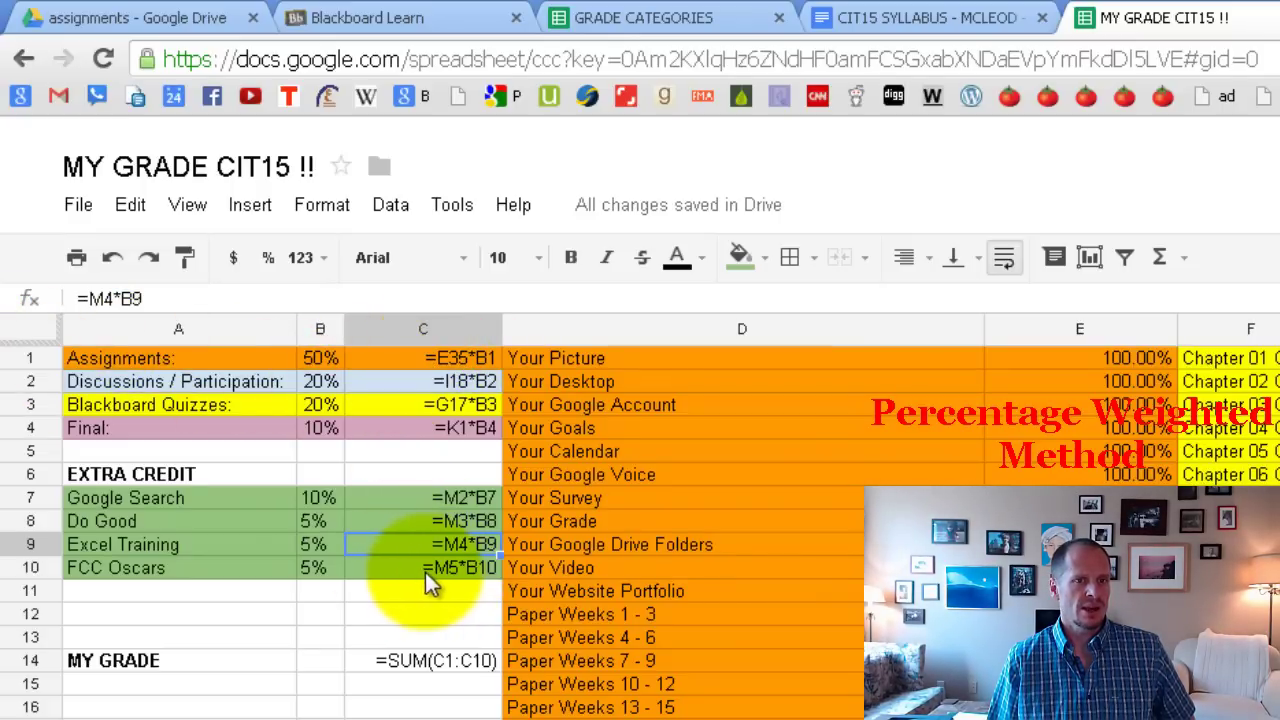
pyautogui.click(187, 206)
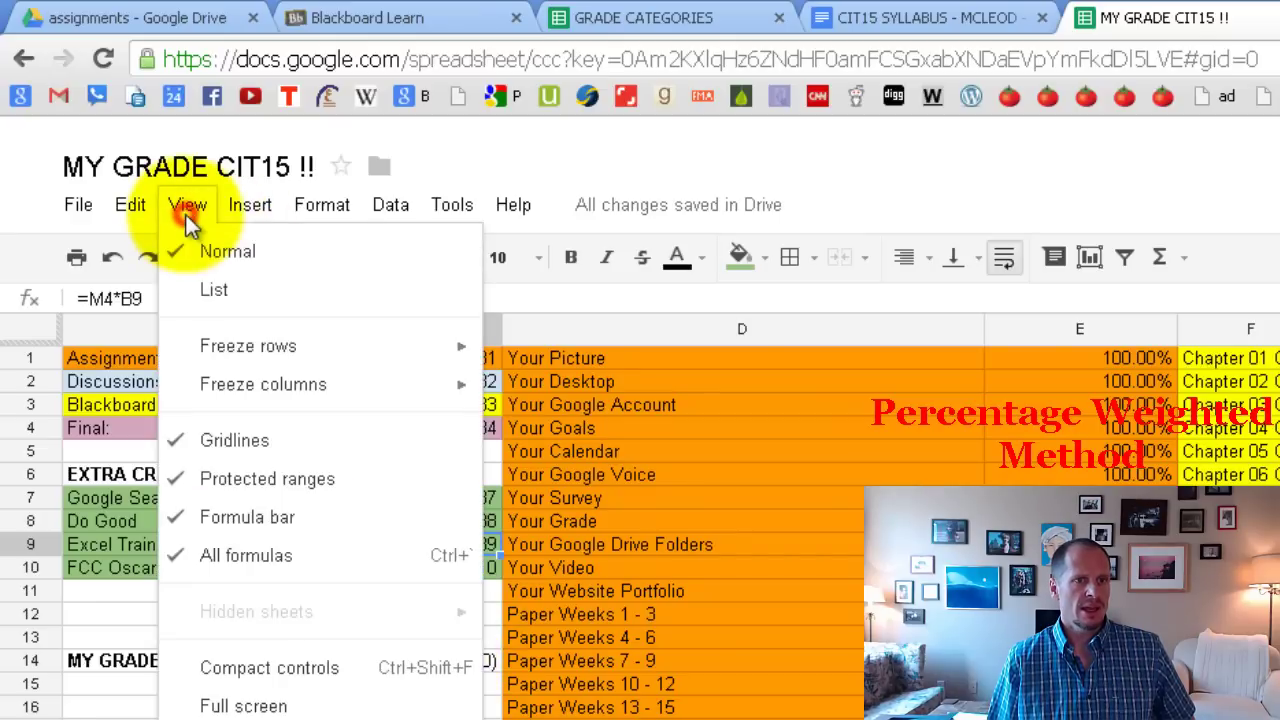
pyautogui.click(267, 558)
pyautogui.click(445, 660)
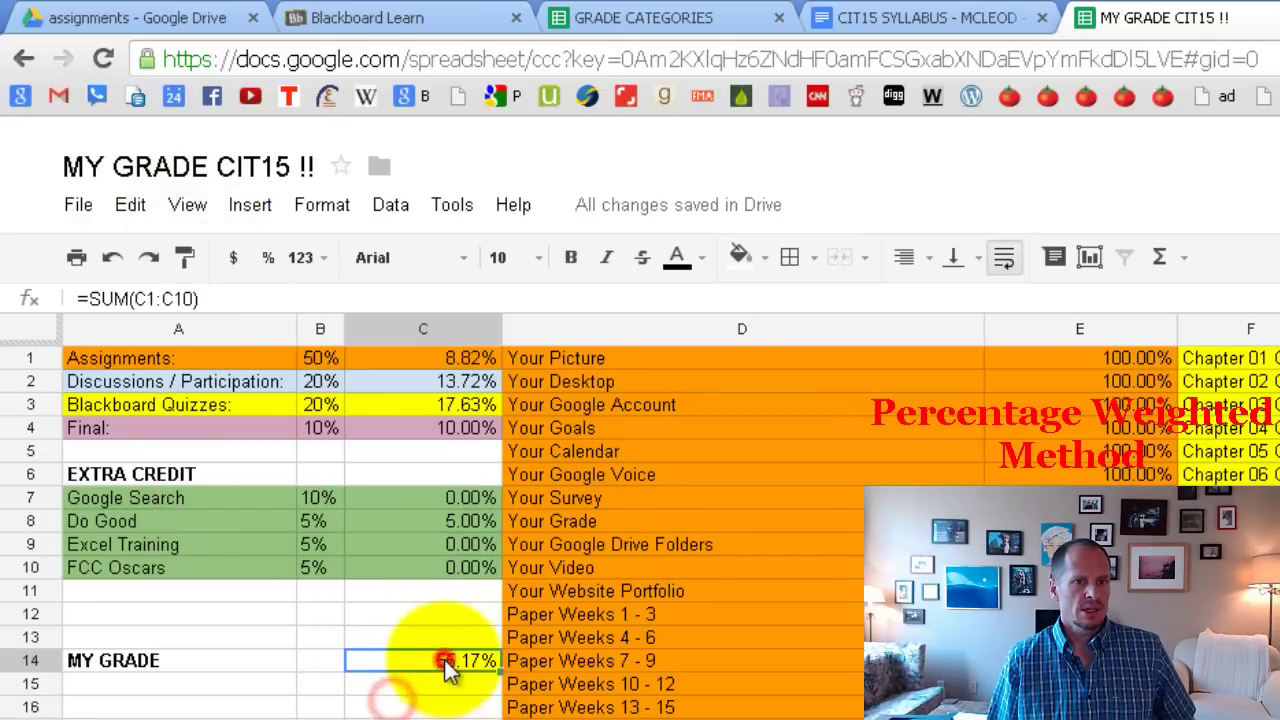
pyautogui.press('Delete')
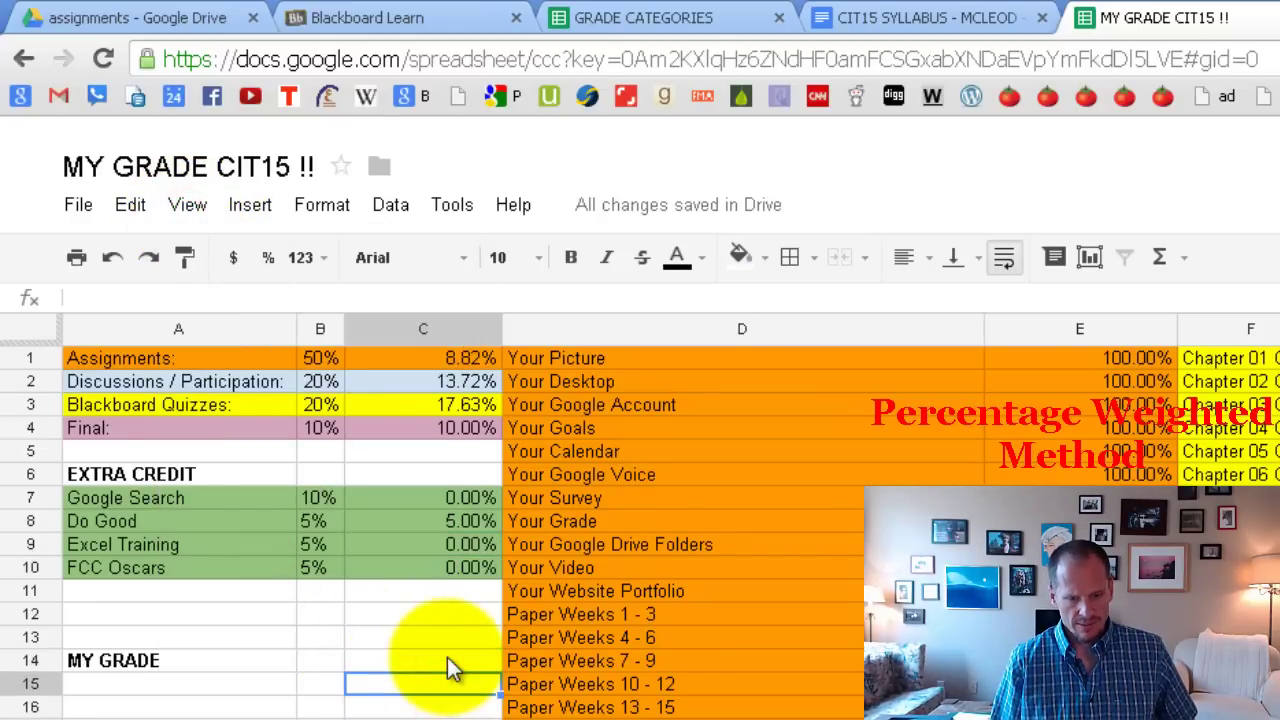
pyautogui.click(1183, 260)
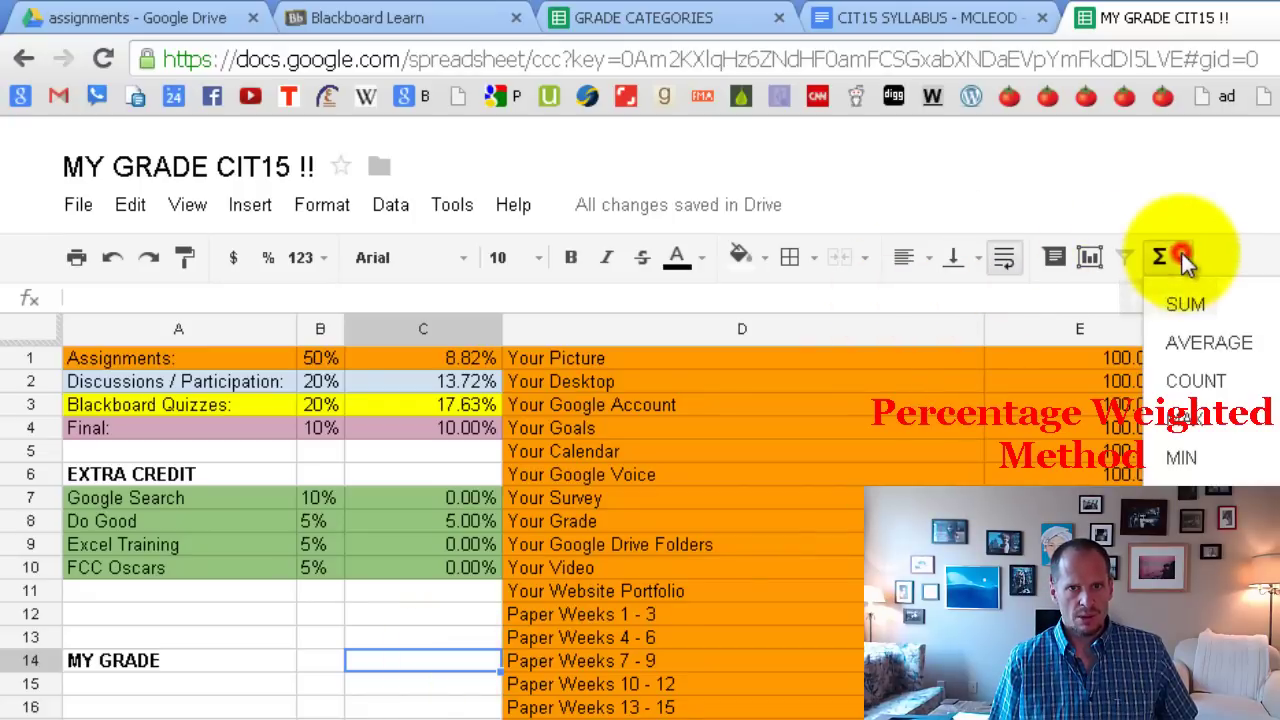
pyautogui.click(1203, 310)
pyautogui.click(452, 360)
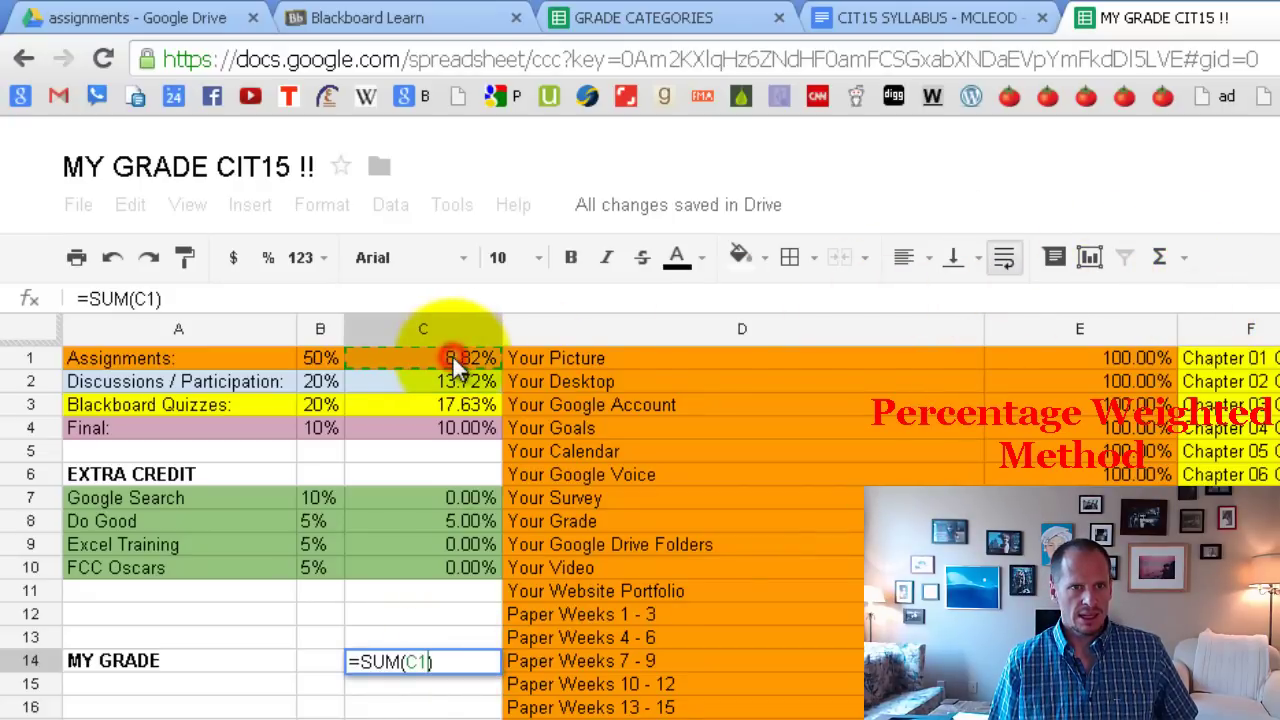
pyautogui.moveTo(452, 355); pyautogui.dragTo(452, 585)
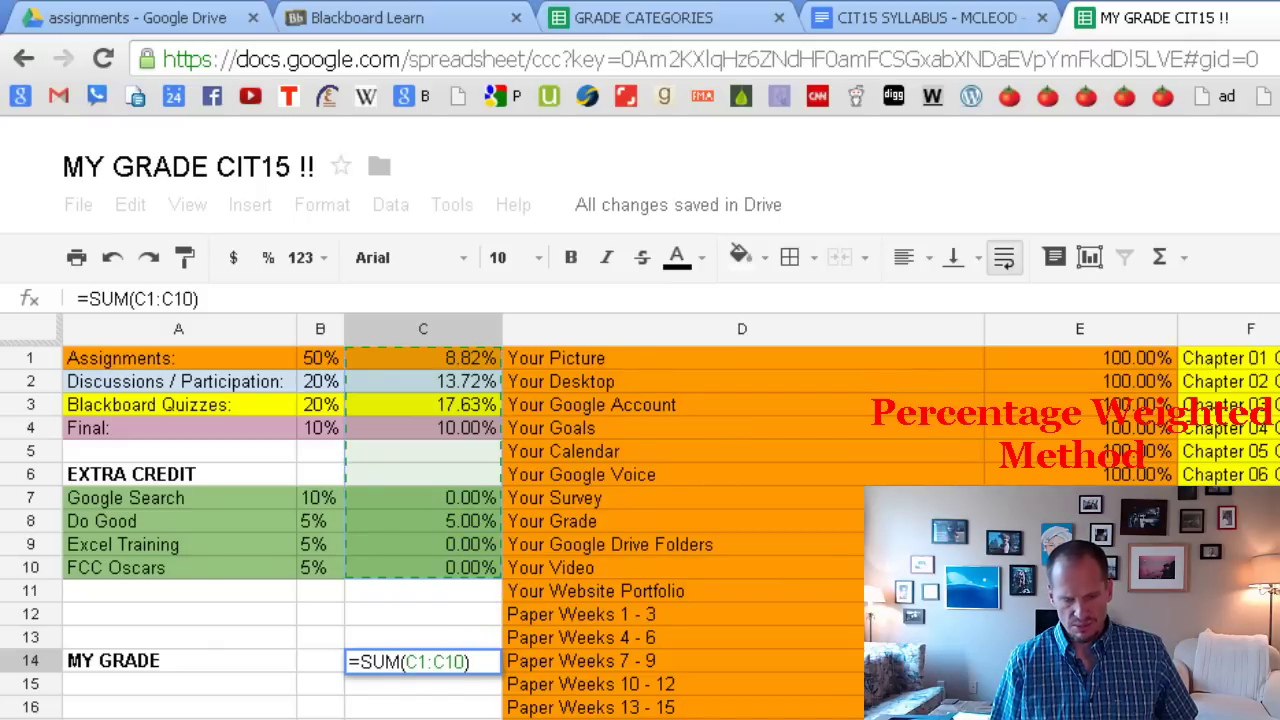
pyautogui.press('Return')
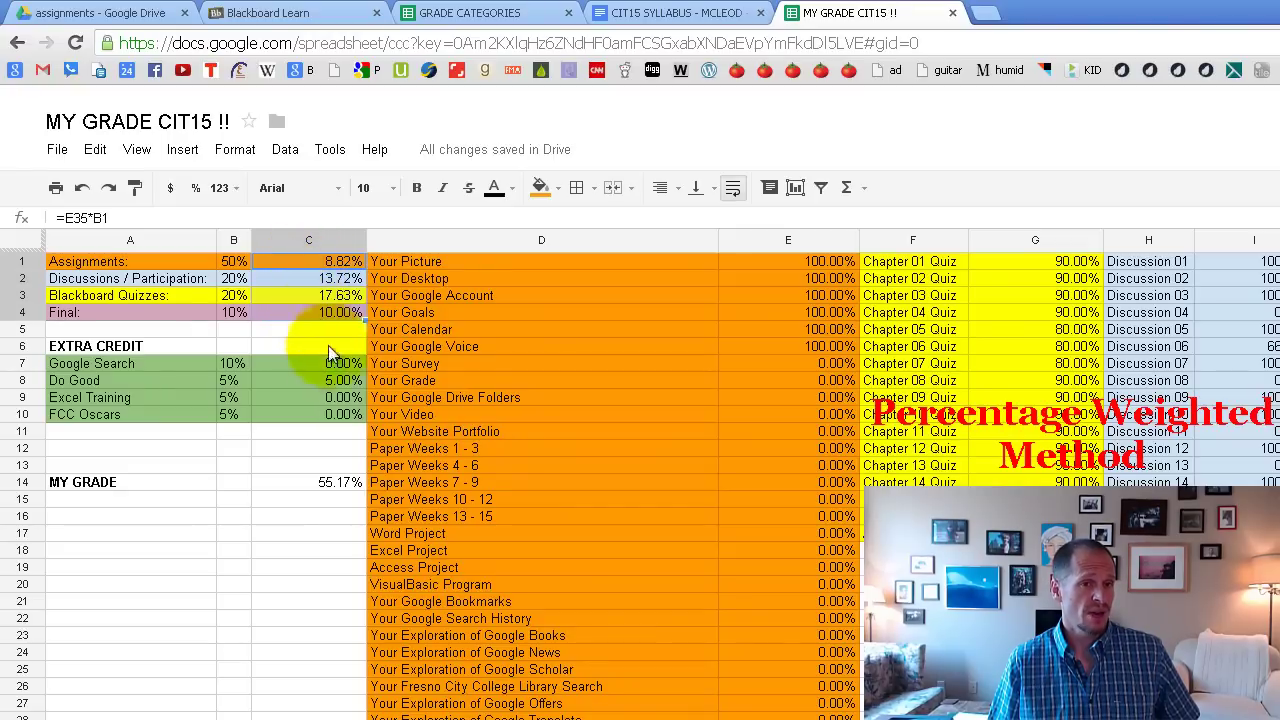
# Select the extra credit results and the MY GRADE total in C14, and turn on the formula display.
pyautogui.moveTo(328, 365); pyautogui.dragTo(319, 416)
pyautogui.click(316, 483)
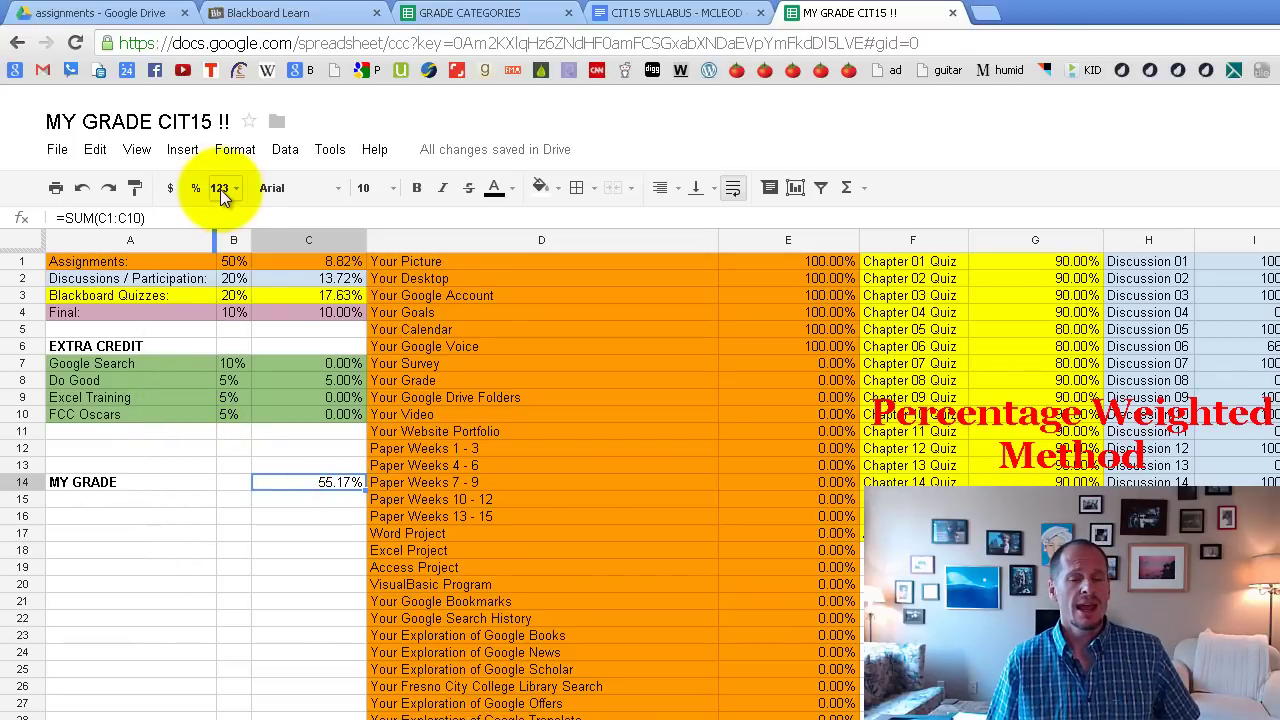
pyautogui.click(137, 150)
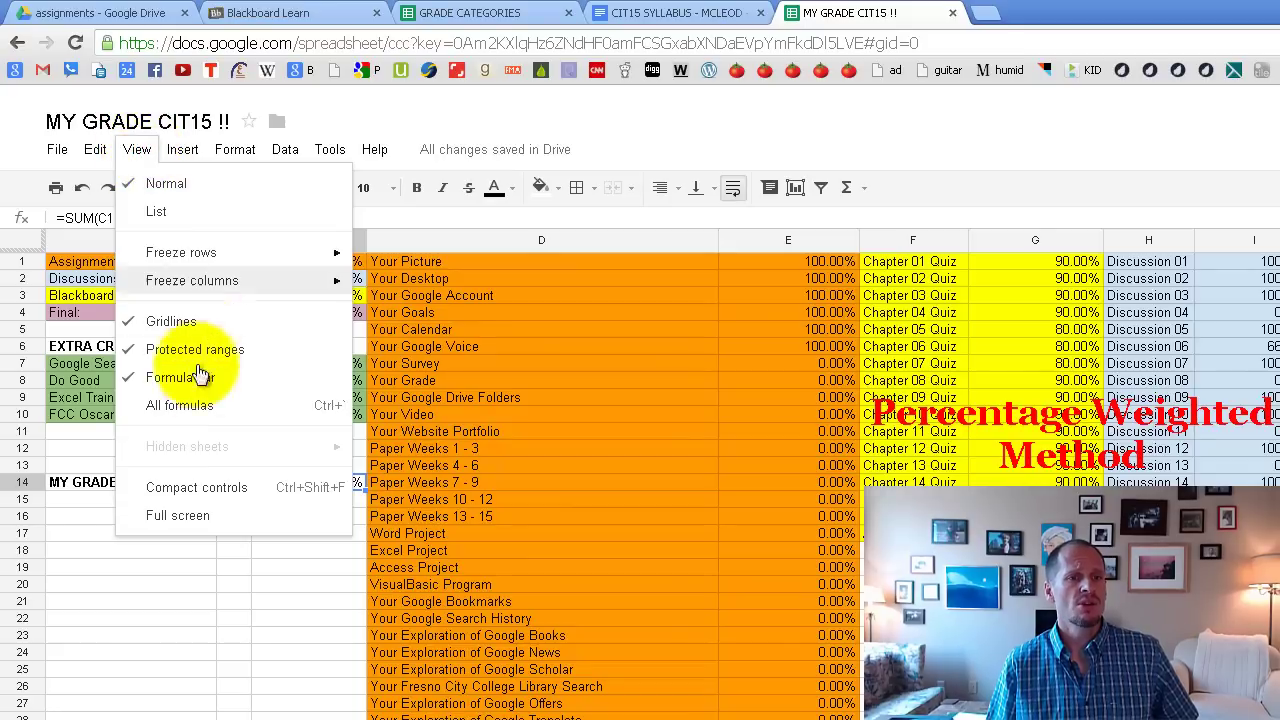
pyautogui.click(200, 403)
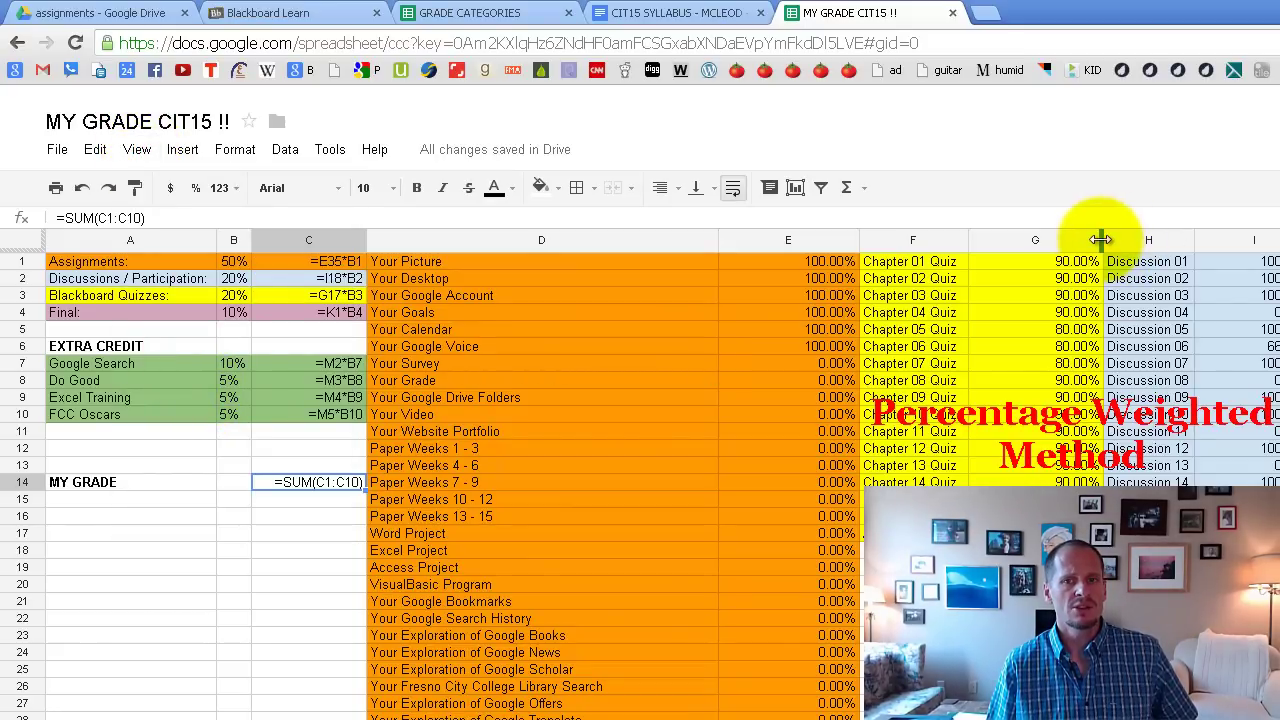
pyautogui.moveTo(1105, 240)
pyautogui.mouseDown()
pyautogui.moveTo(1121, 240)
pyautogui.moveTo(1104, 241)
pyautogui.mouseUp()
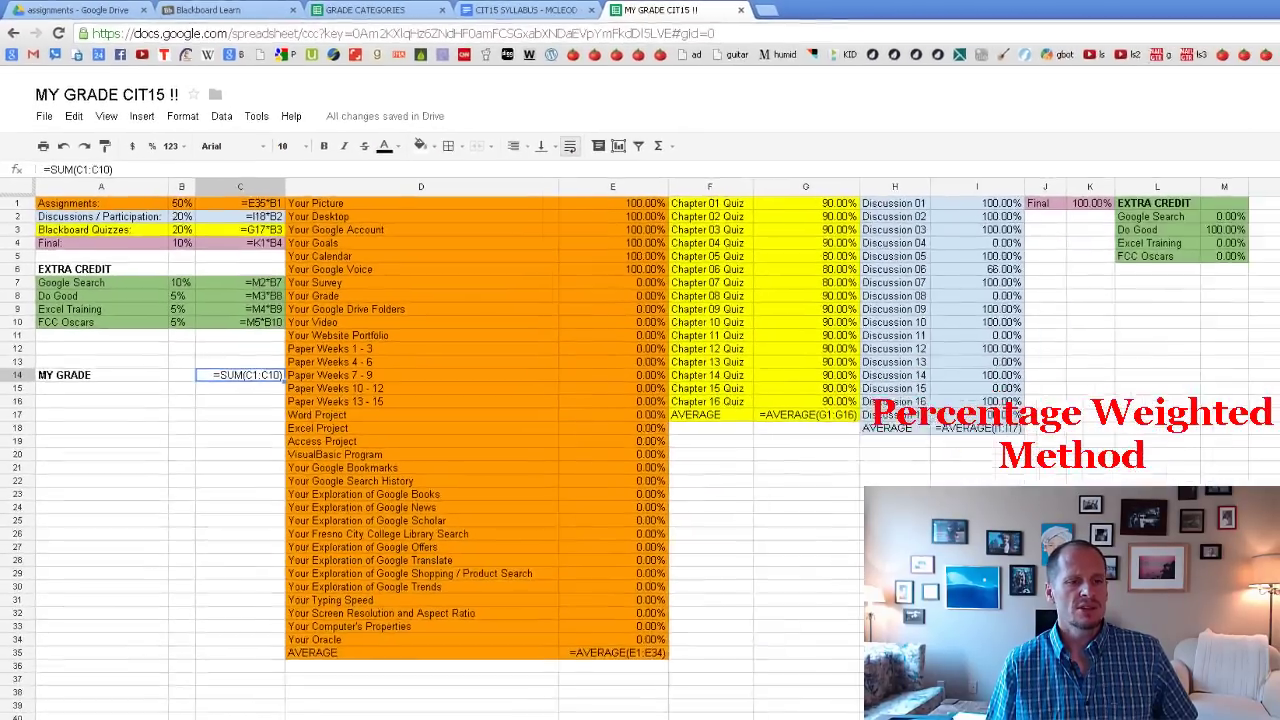
# Open the Snipping Tool and capture the whole spreadsheet with its formulas showing.
pyautogui.click(20, 711)
pyautogui.click(51, 410)
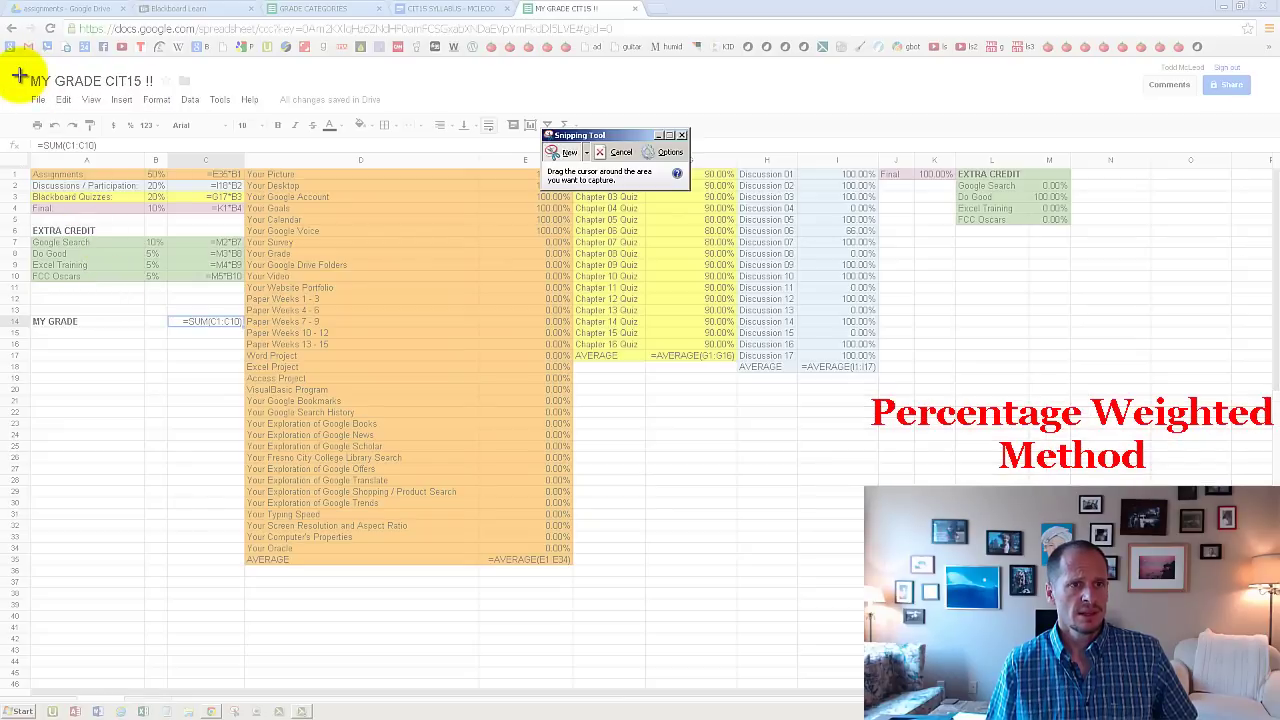
pyautogui.moveTo(19, 75); pyautogui.dragTo(1272, 650)
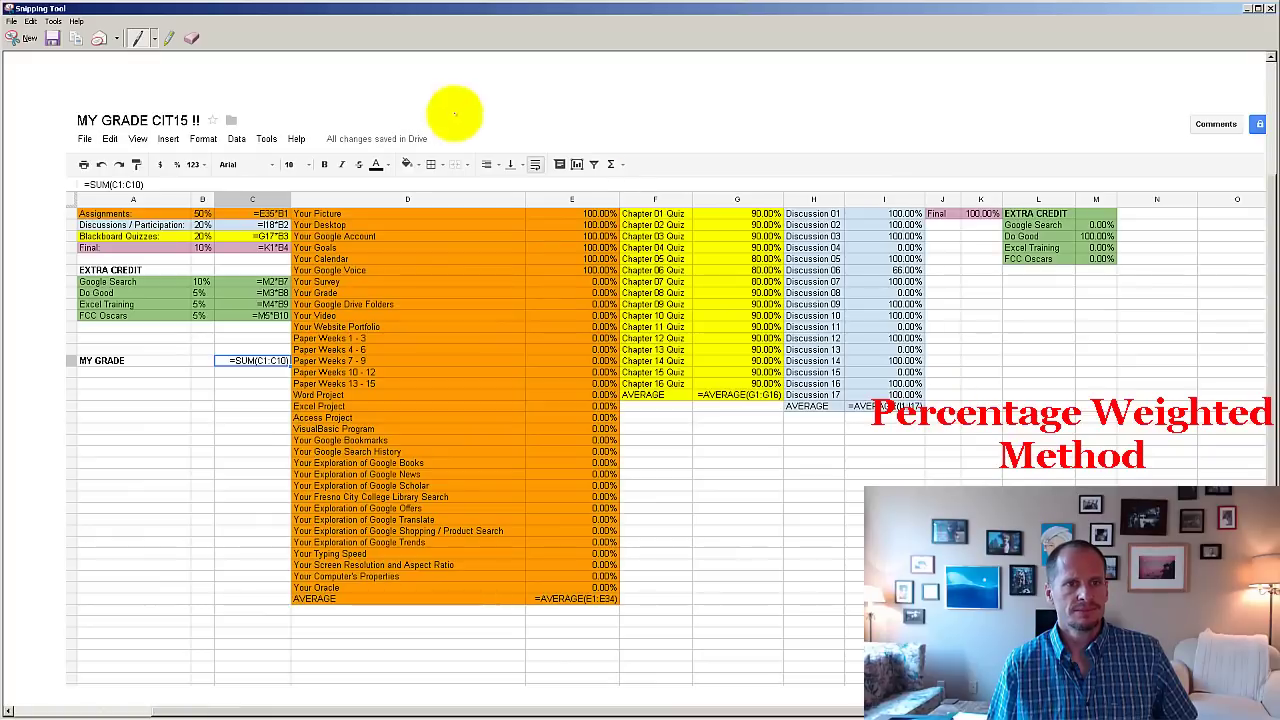
# Save the capture to the Desktop as my grade PNG, replacing the existing file, and close the Snipping Tool.
pyautogui.click(52, 40)
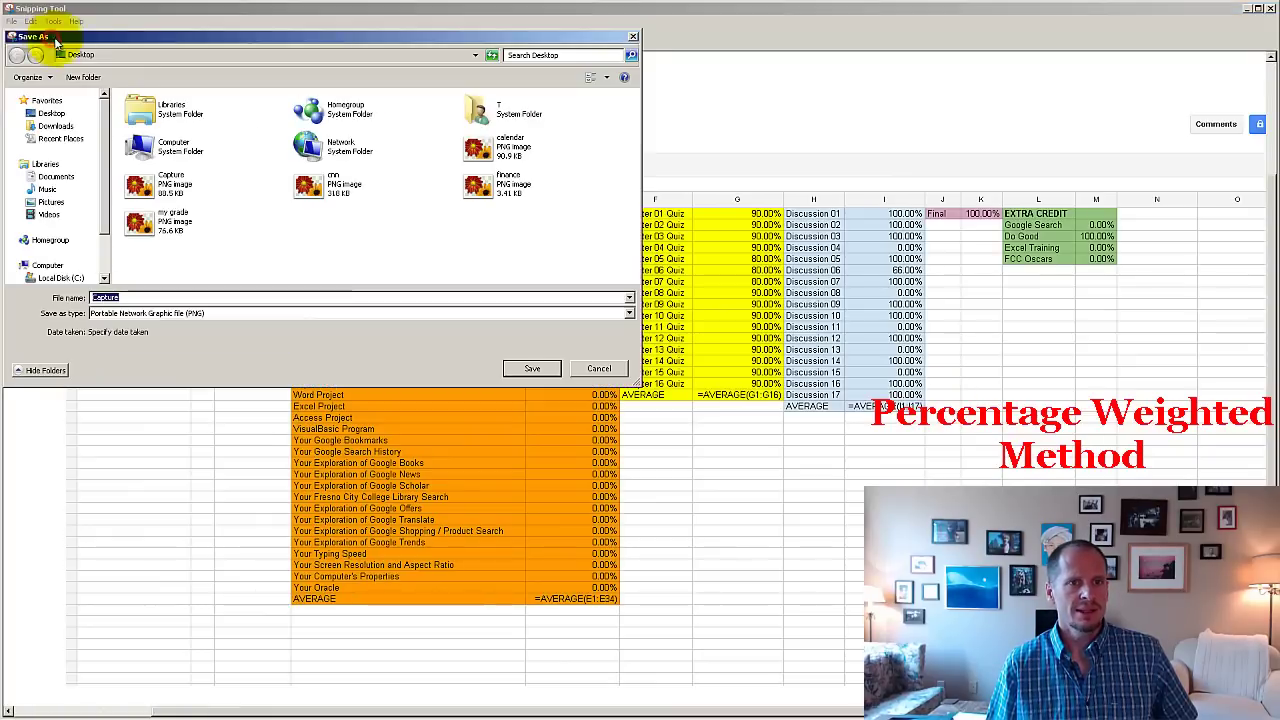
pyautogui.click(180, 218)
pyautogui.click(515, 368)
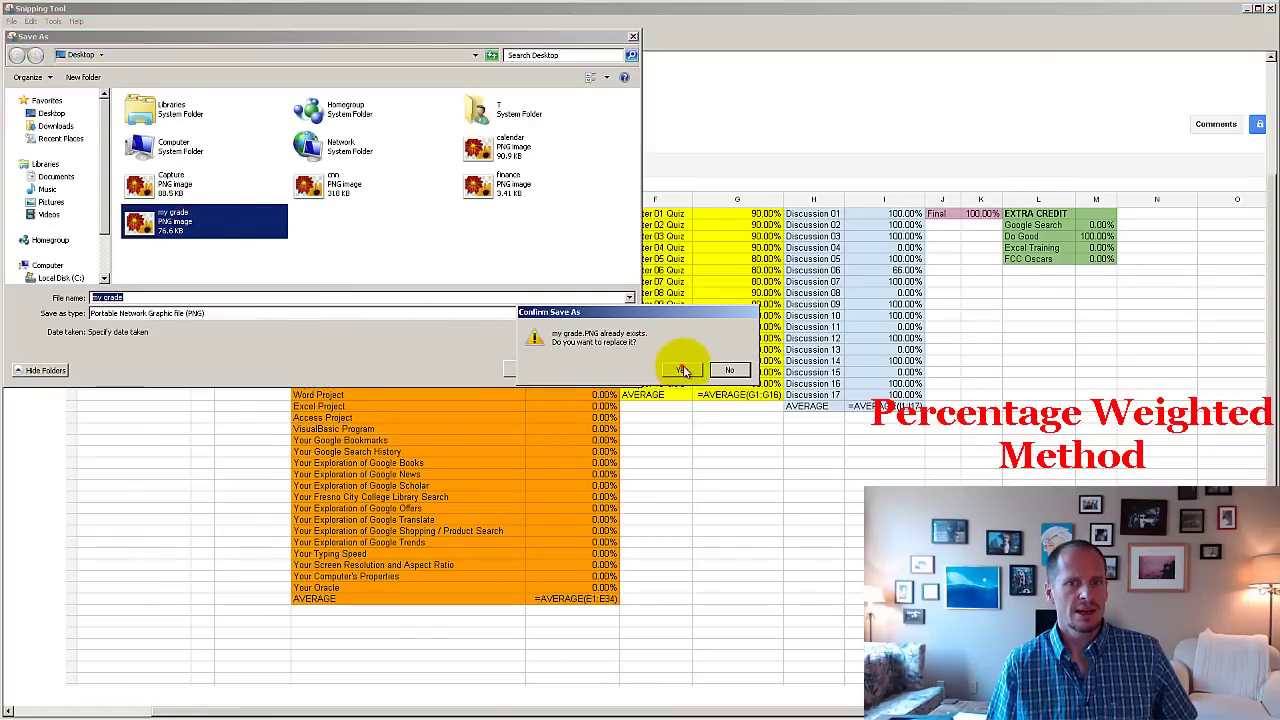
pyautogui.click(686, 366)
pyautogui.click(1270, 8)
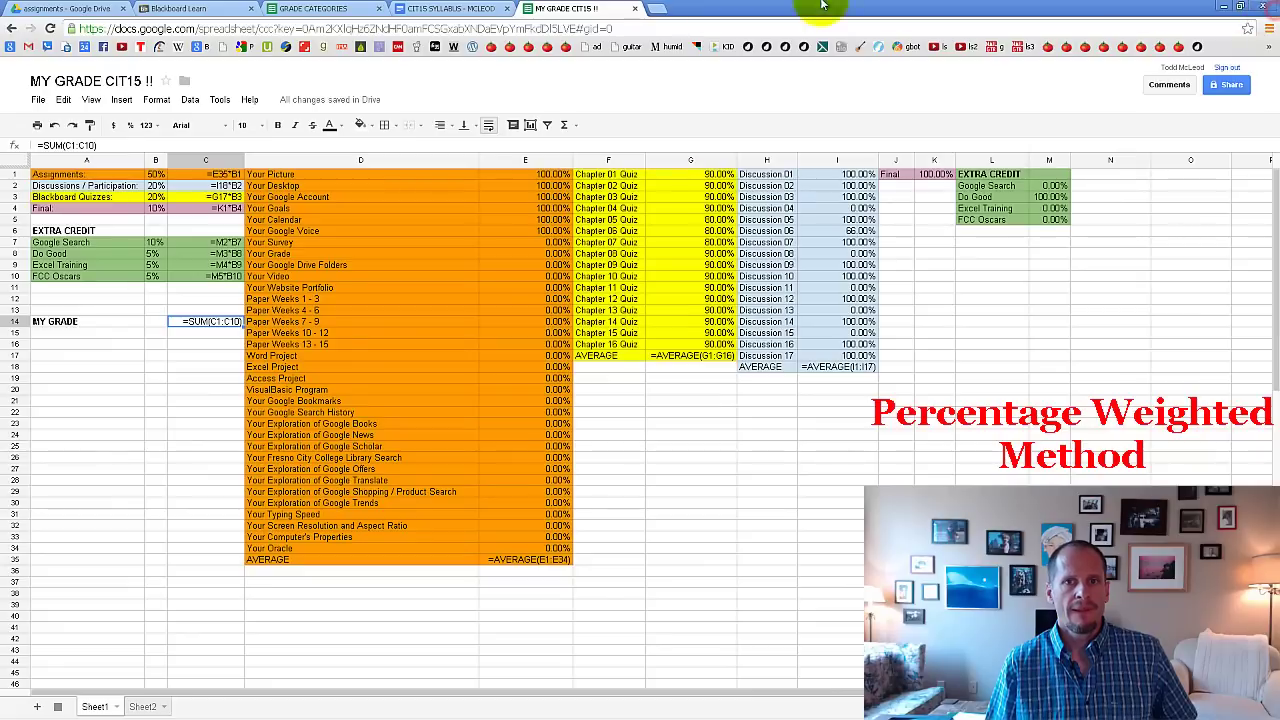
# Switch to Blackboard Learn and open the Your Grade assignment at its submission and file attachment area.
pyautogui.click(290, 13)
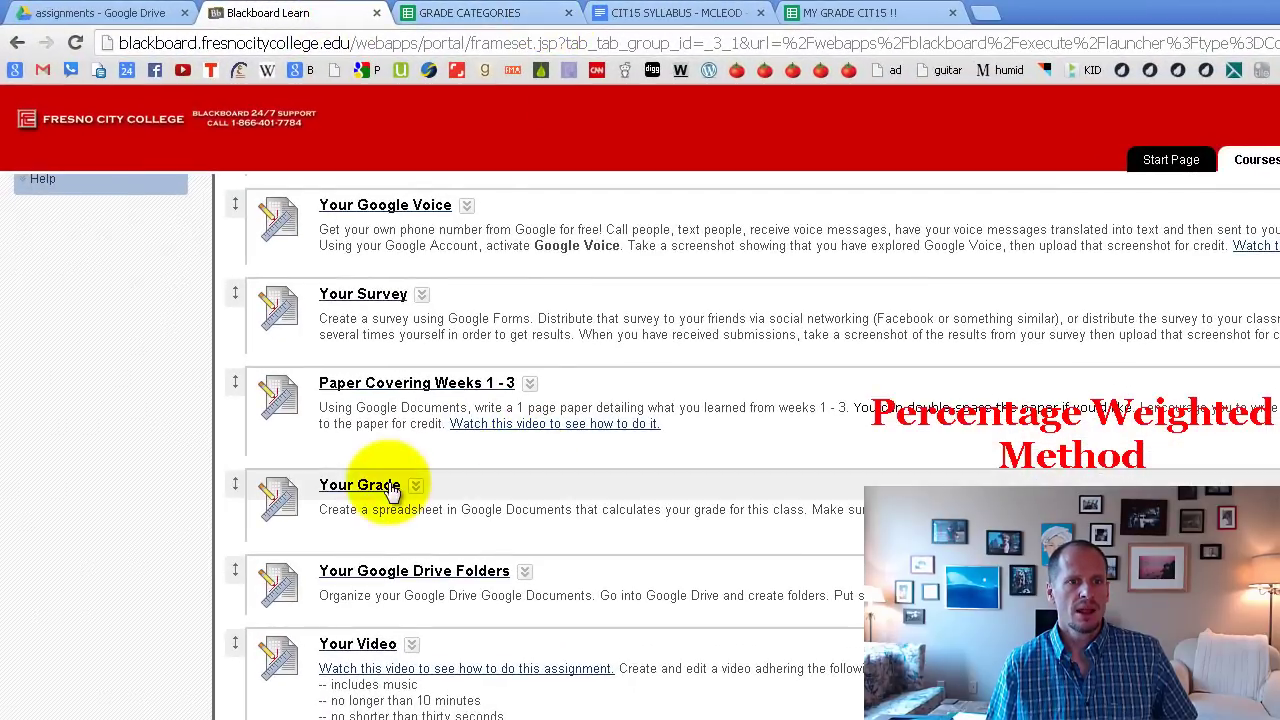
pyautogui.click(385, 487)
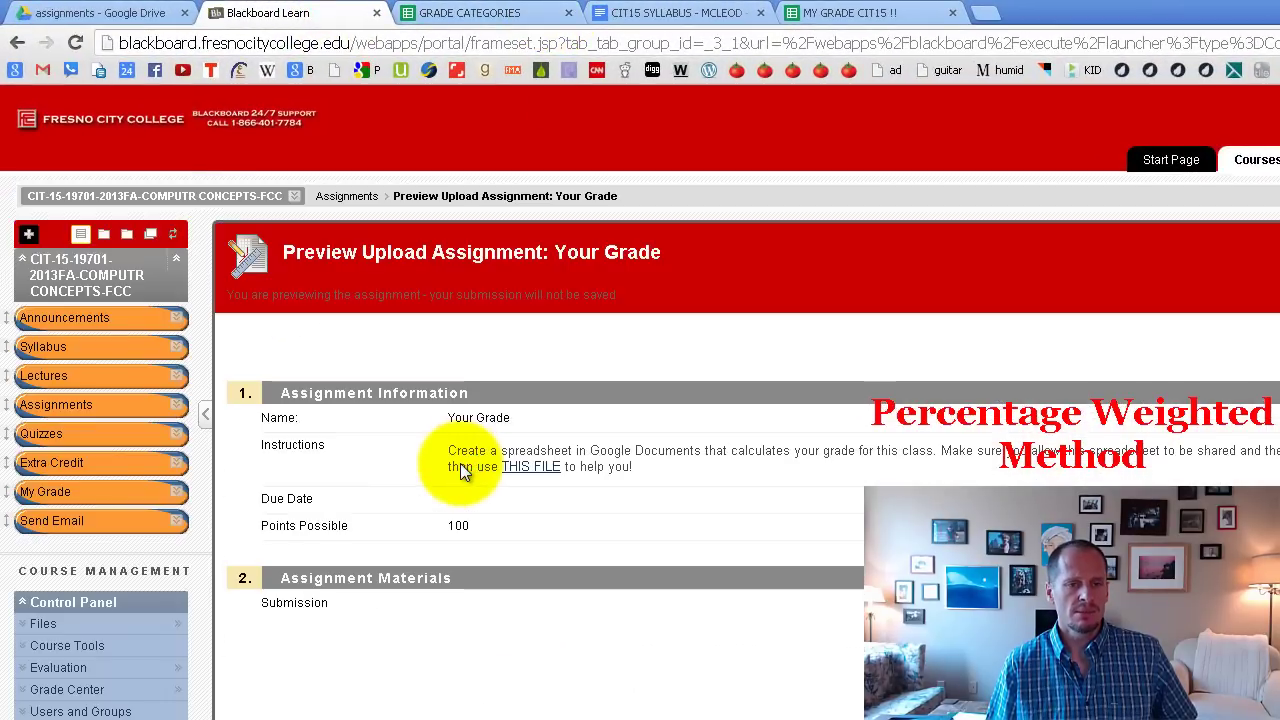
pyautogui.scroll(-3, 515, 700)
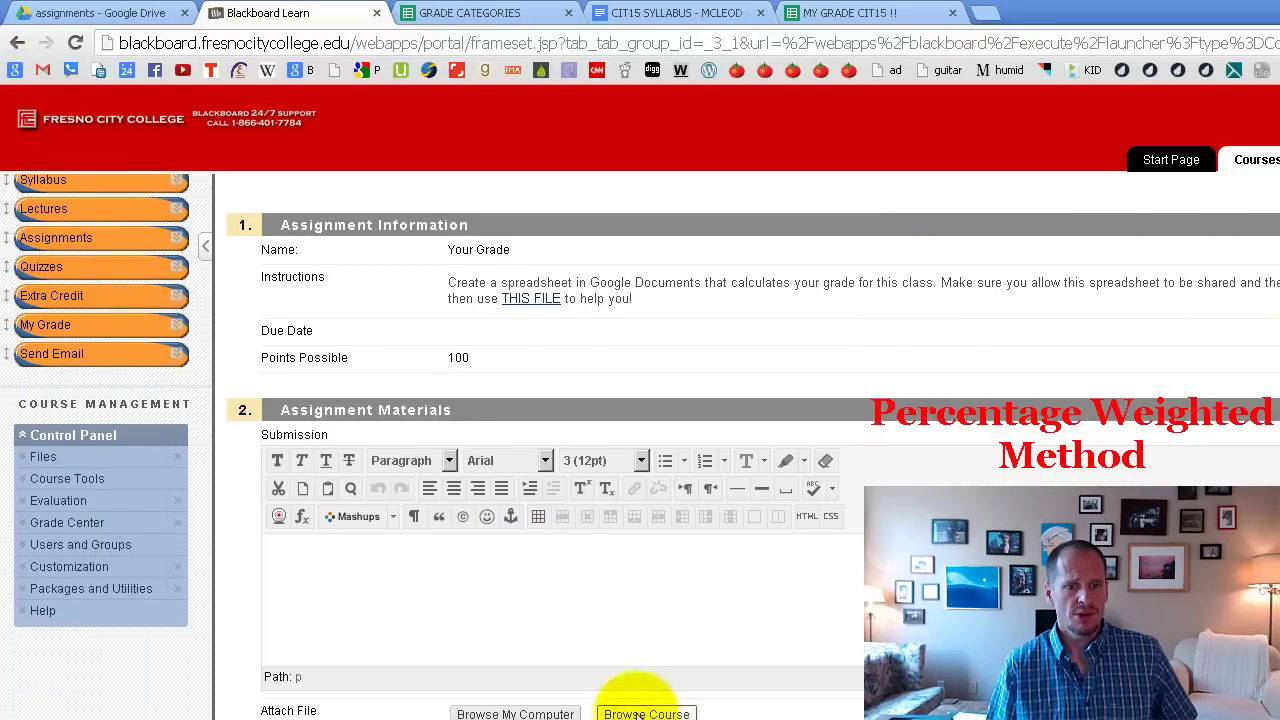
# Submit my grade.PNG from the computer as the assignment attachment and open the submitted file.
pyautogui.click(523, 712)
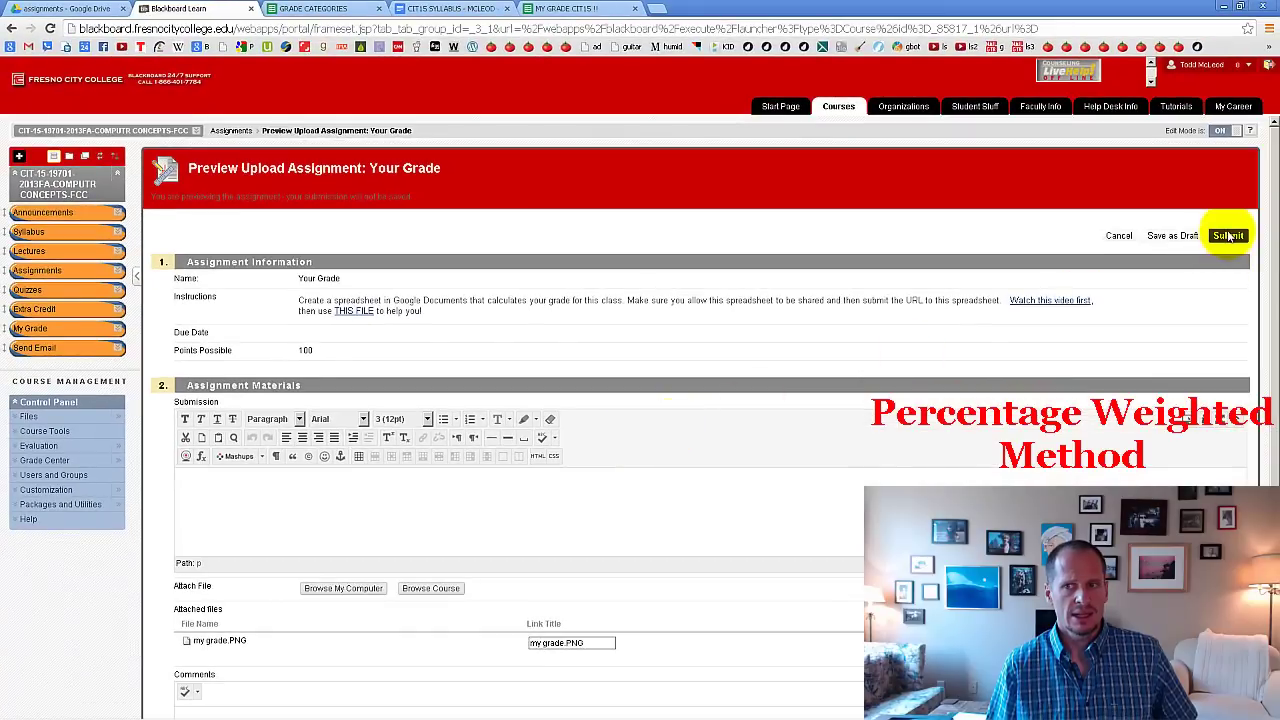
pyautogui.click(1229, 236)
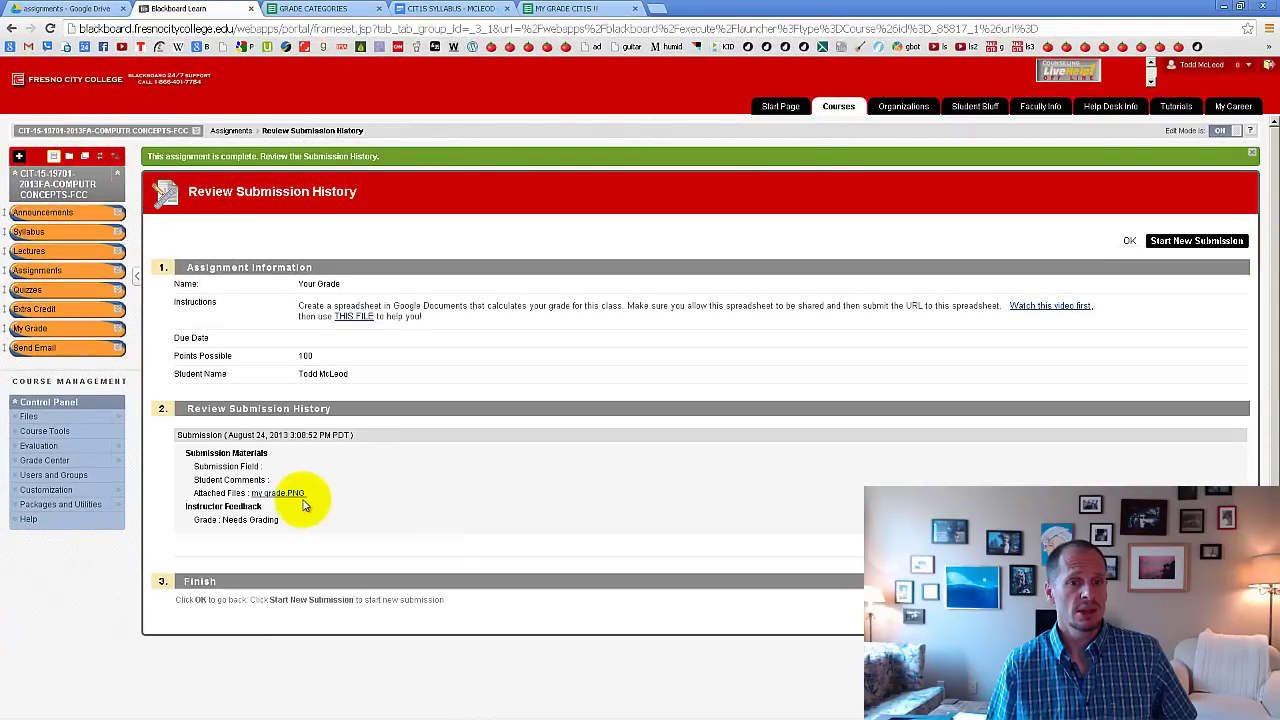
pyautogui.click(300, 500)
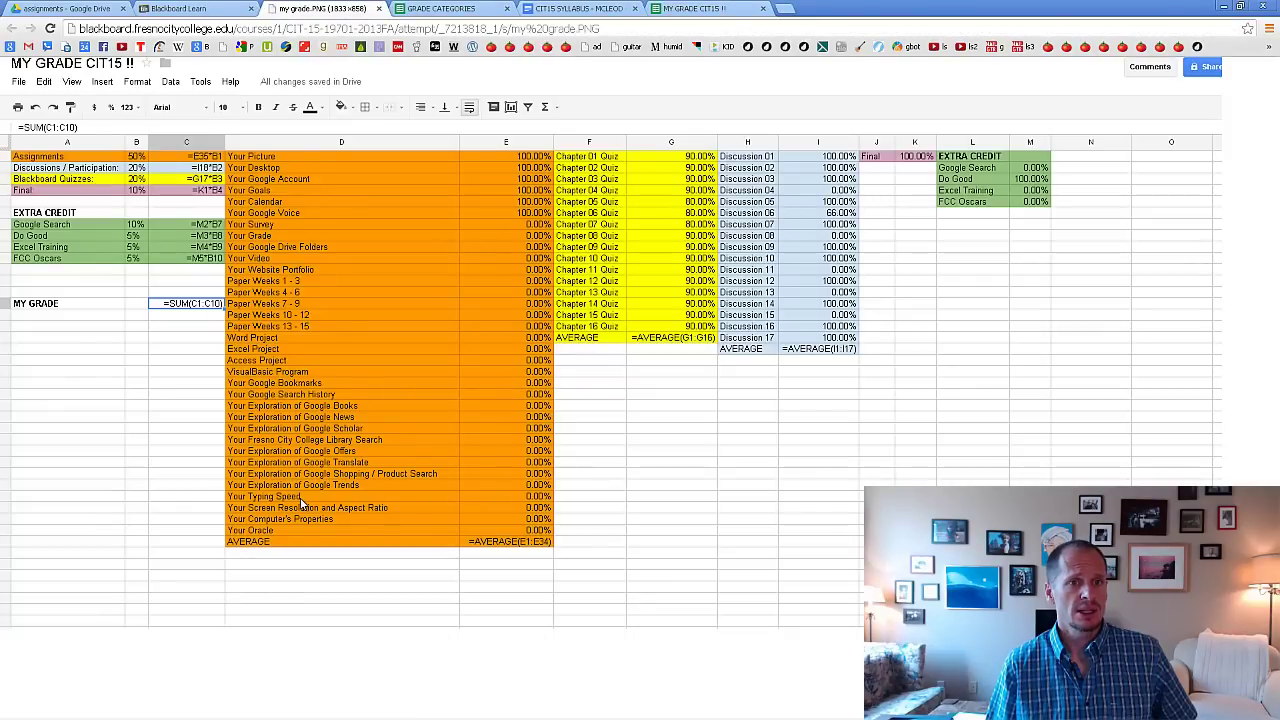